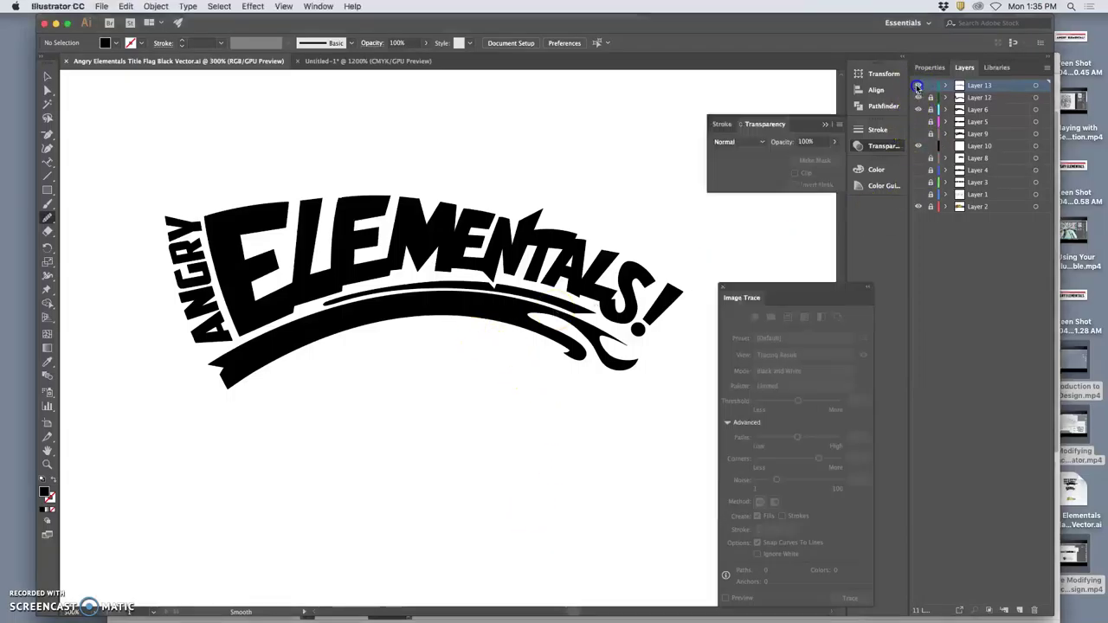
Compare the artwork with Layer 13 hidden and shown, and save the document.
{"action": "left_click", "coordinate": [918, 88]}
{"action": "left_click", "coordinate": [917, 87]}
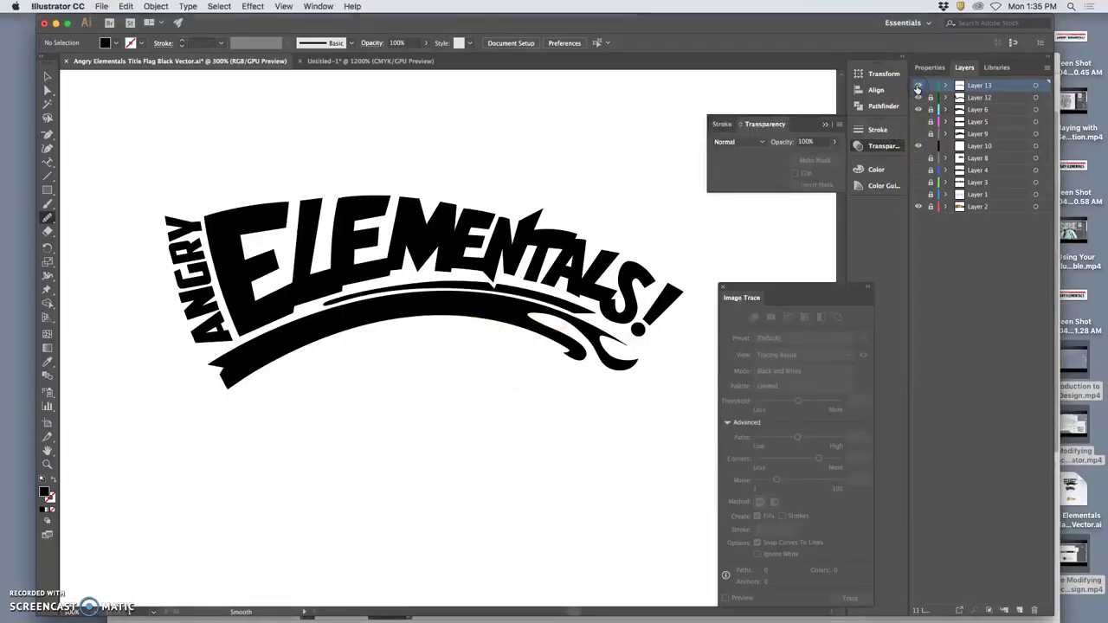
{"action": "left_click", "coordinate": [917, 88]}
{"action": "left_click", "coordinate": [917, 87]}
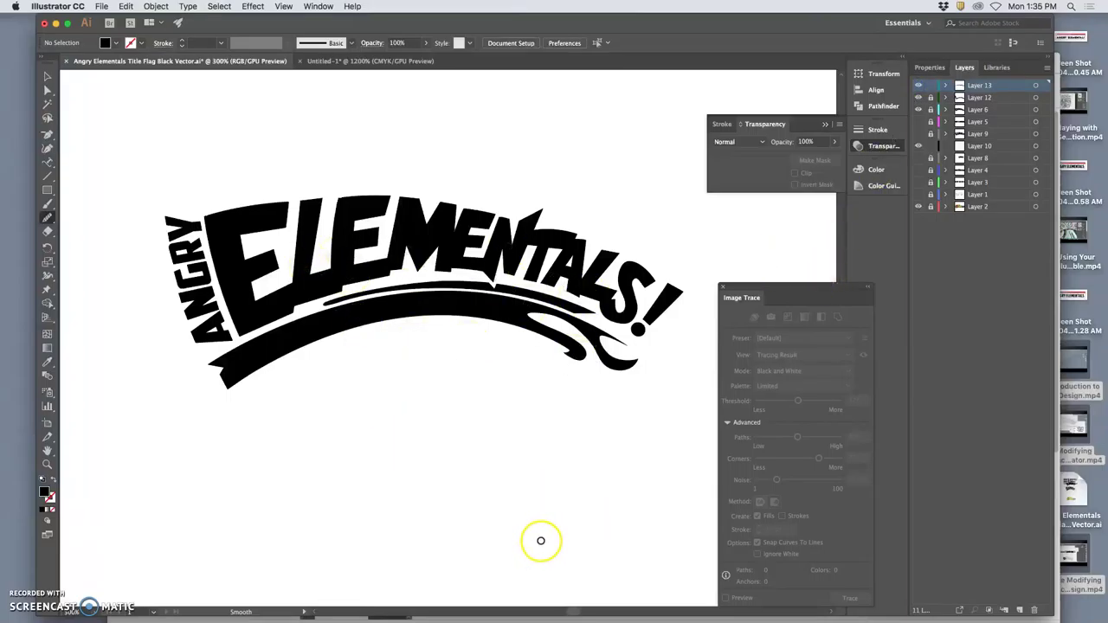
{"action": "key", "text": "super+s"}
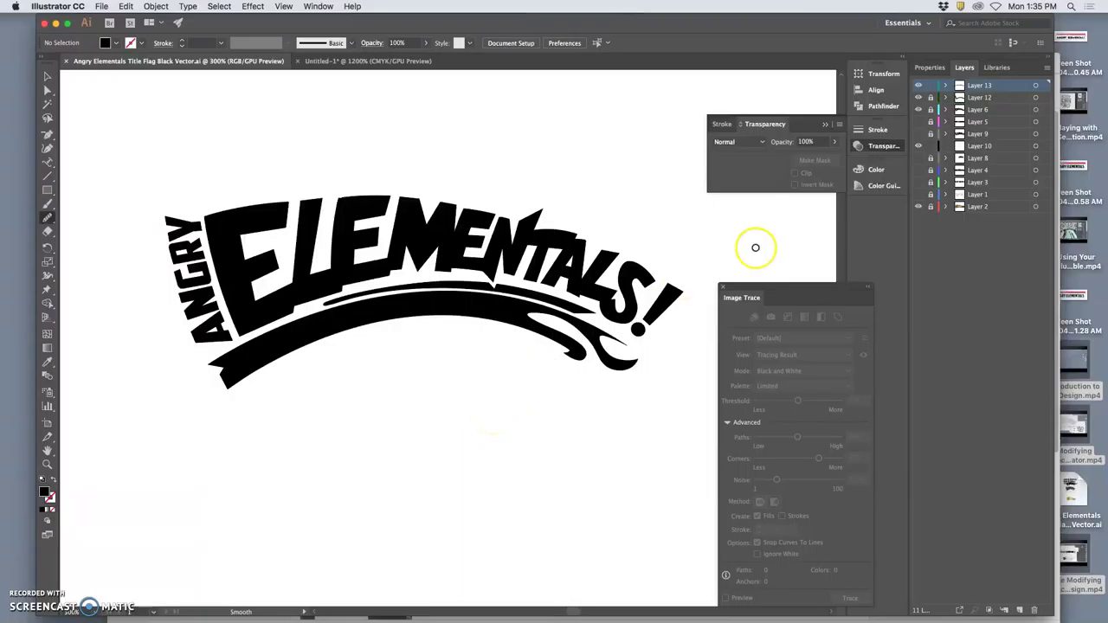
Show the pencil sketch on Layer 1 and compare it with the ANGRY and banner shapes on Layer 12.
{"action": "left_click", "coordinate": [919, 85]}
{"action": "left_click", "coordinate": [920, 85]}
{"action": "left_click", "coordinate": [919, 98]}
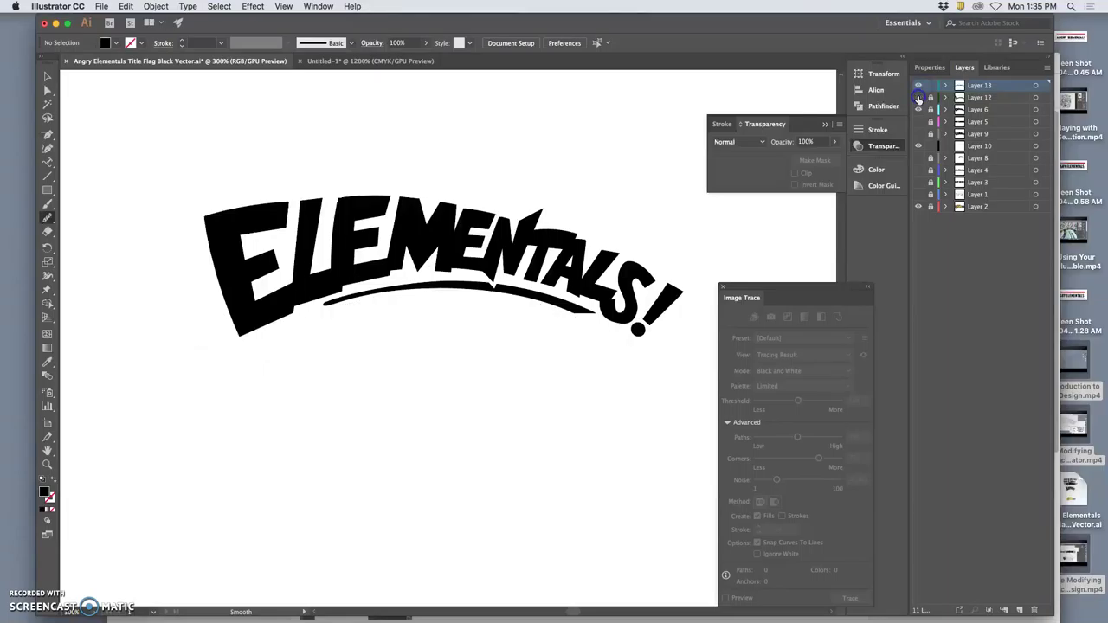
{"action": "left_click", "coordinate": [918, 194]}
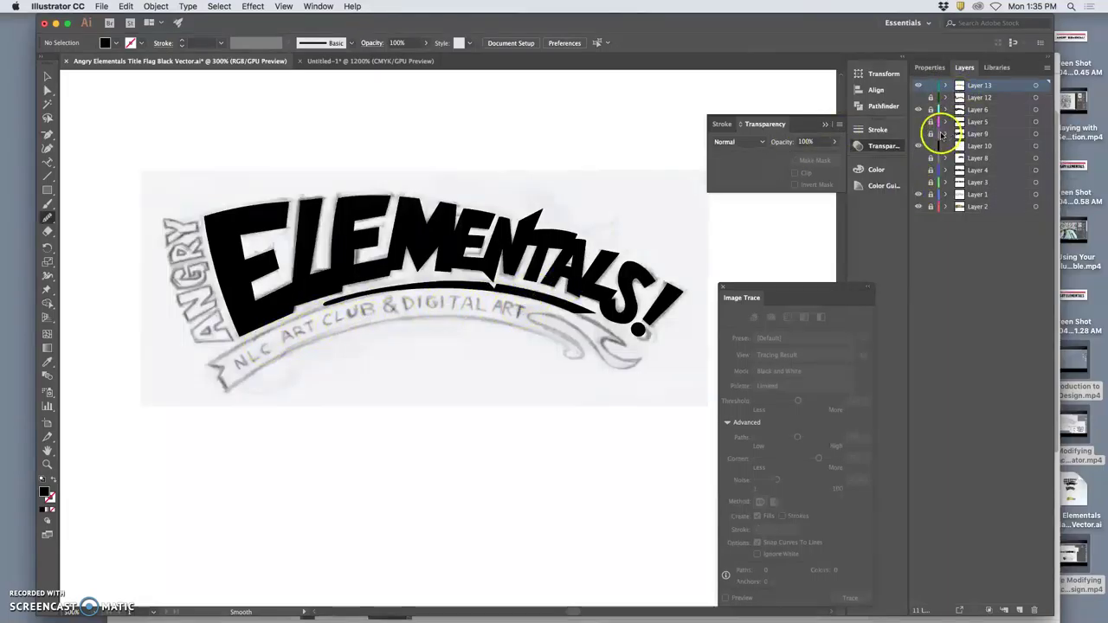
{"action": "left_click", "coordinate": [919, 97]}
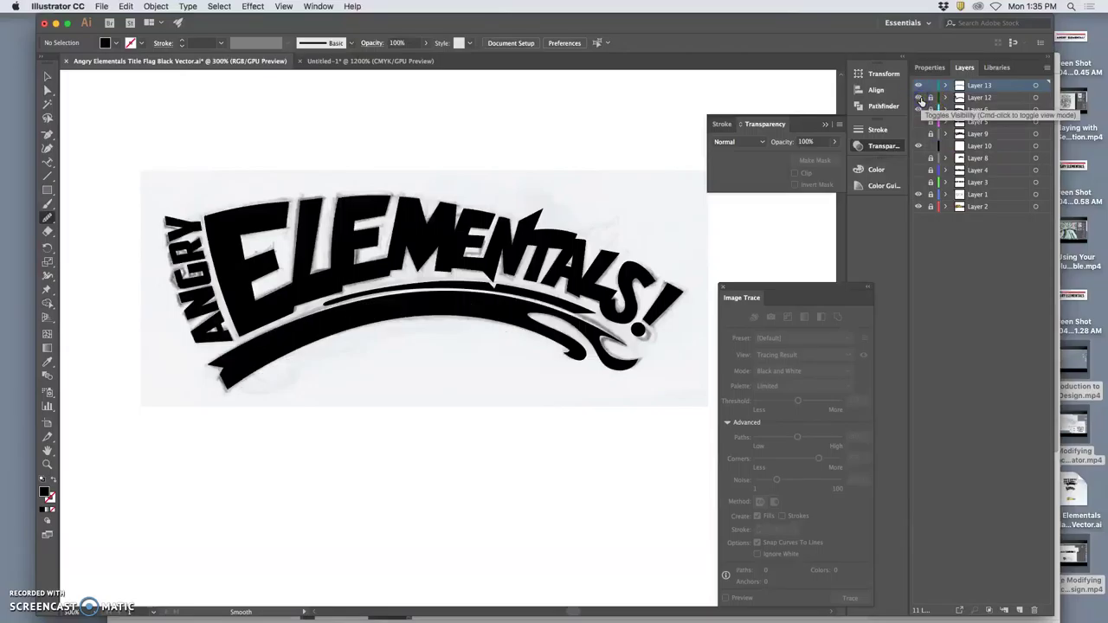
{"action": "left_click", "coordinate": [920, 98]}
{"action": "left_click", "coordinate": [919, 98]}
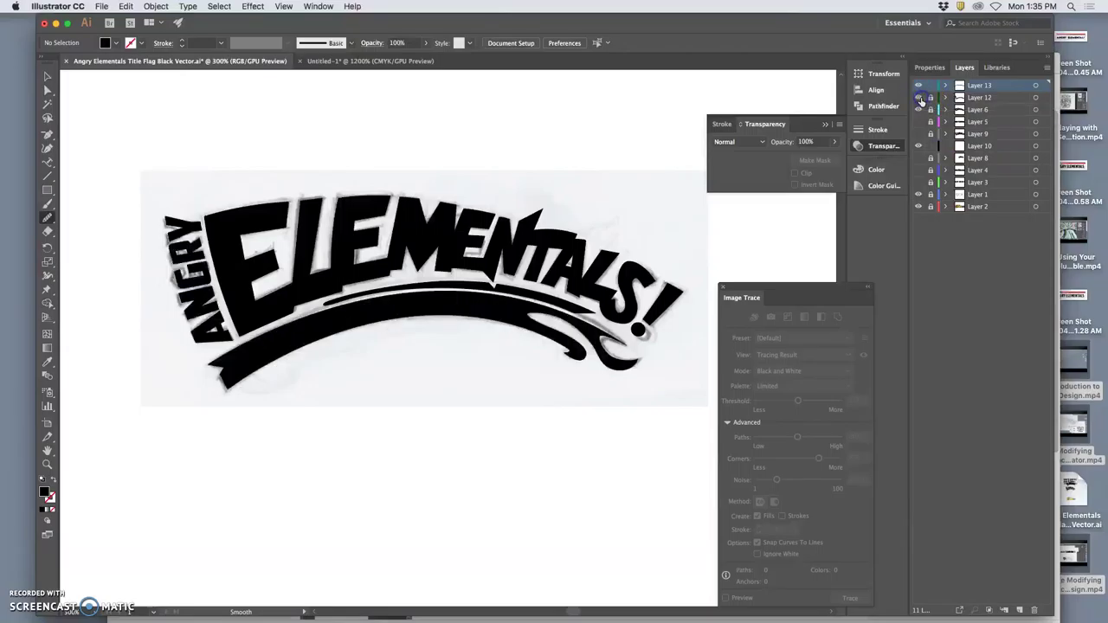
{"action": "left_click", "coordinate": [919, 206]}
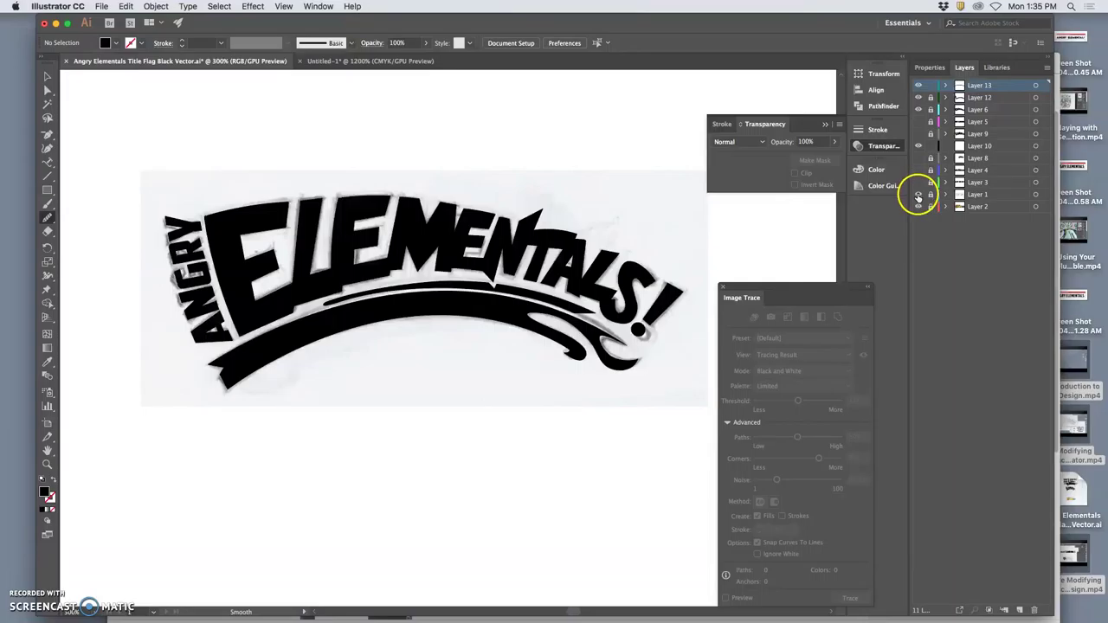
{"action": "left_click", "coordinate": [918, 194]}
{"action": "left_click", "coordinate": [918, 194]}
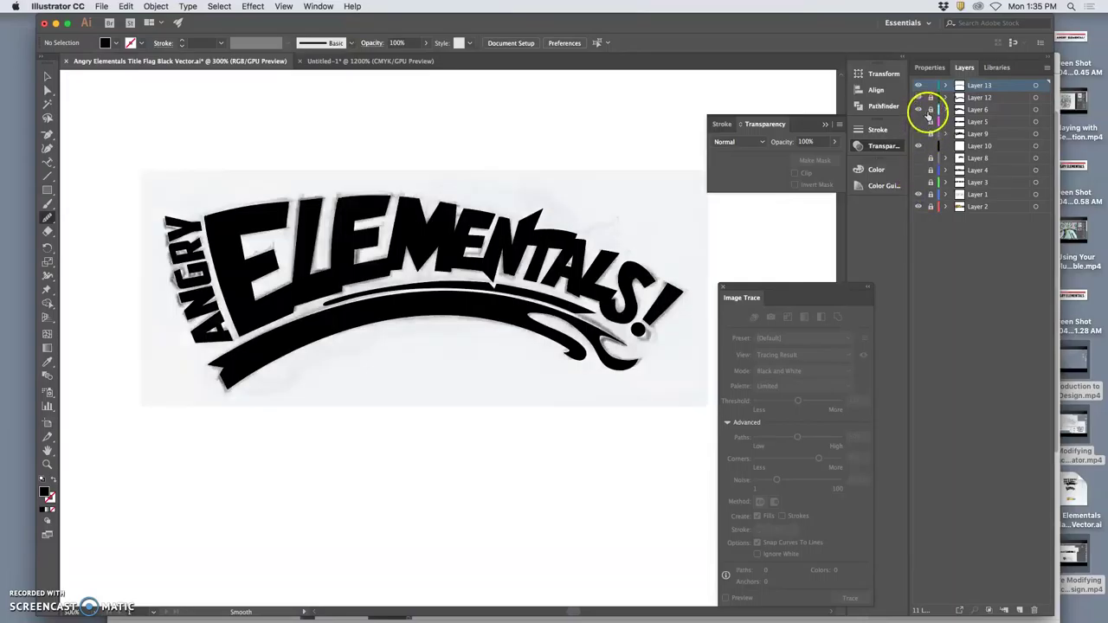
Hide and show the ELEMENTALS lettering on Layer 6 to compare it with the sketched letters underneath.
{"action": "left_click", "coordinate": [919, 110]}
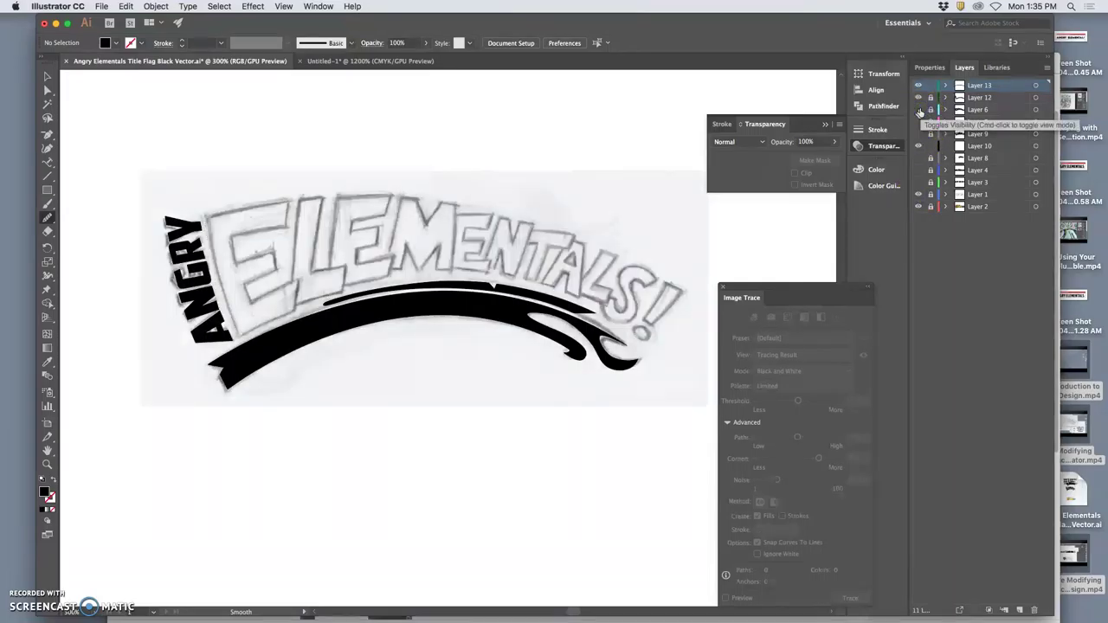
{"action": "left_click", "coordinate": [252, 250]}
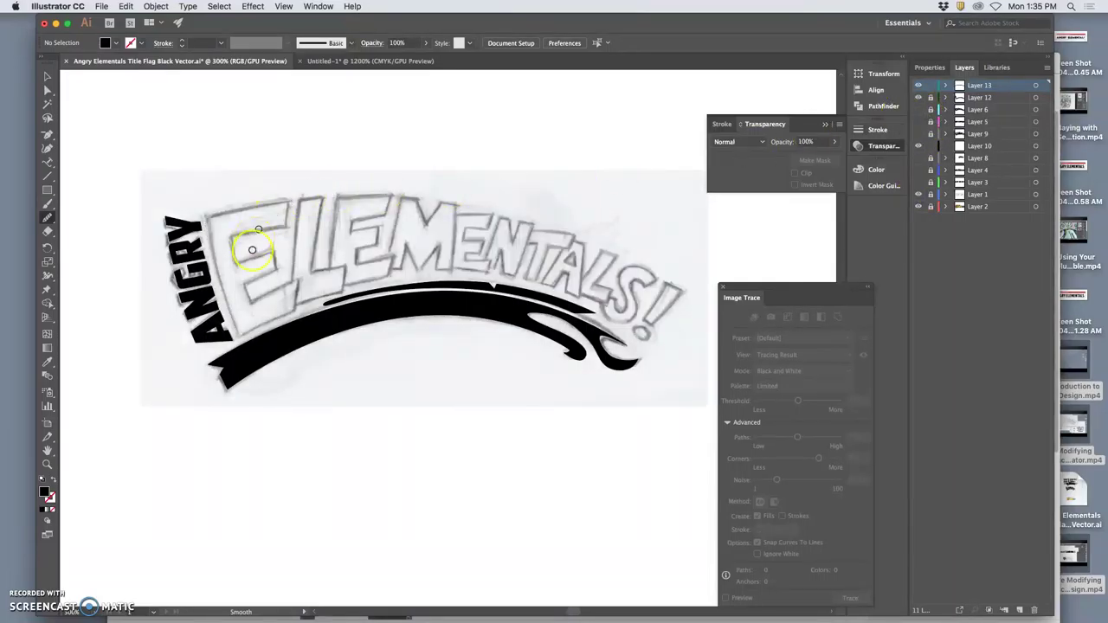
{"action": "left_click", "coordinate": [920, 110]}
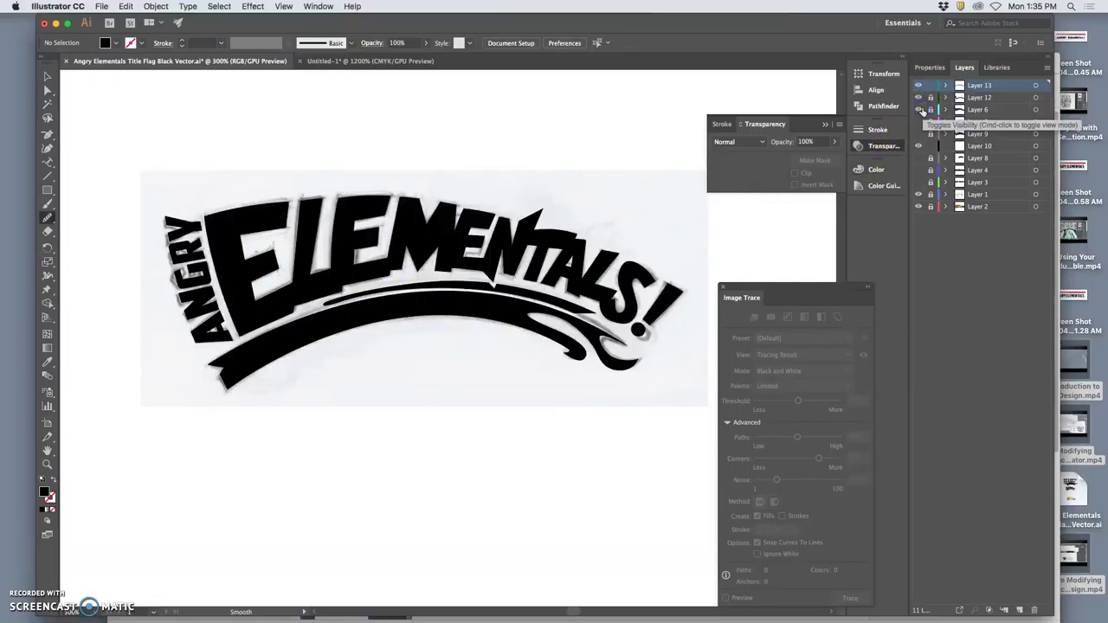
{"action": "left_click", "coordinate": [921, 110]}
{"action": "left_click", "coordinate": [920, 110]}
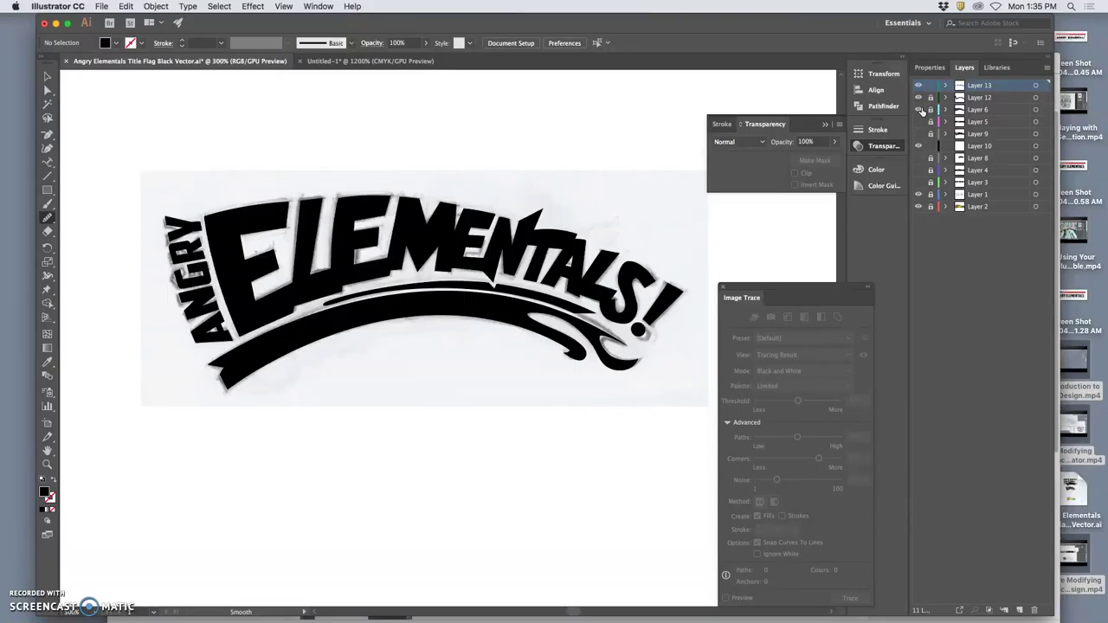
{"action": "left_click", "coordinate": [921, 110]}
{"action": "left_click", "coordinate": [921, 110]}
{"action": "left_click", "coordinate": [920, 110]}
{"action": "left_click", "coordinate": [921, 110]}
{"action": "left_click", "coordinate": [920, 193]}
{"action": "left_click", "coordinate": [919, 194]}
Examine the logo over the sketch at full-page size and close up, comparing the gaps between the ELEMENTALS letters.
{"action": "key", "text": "super+1"}
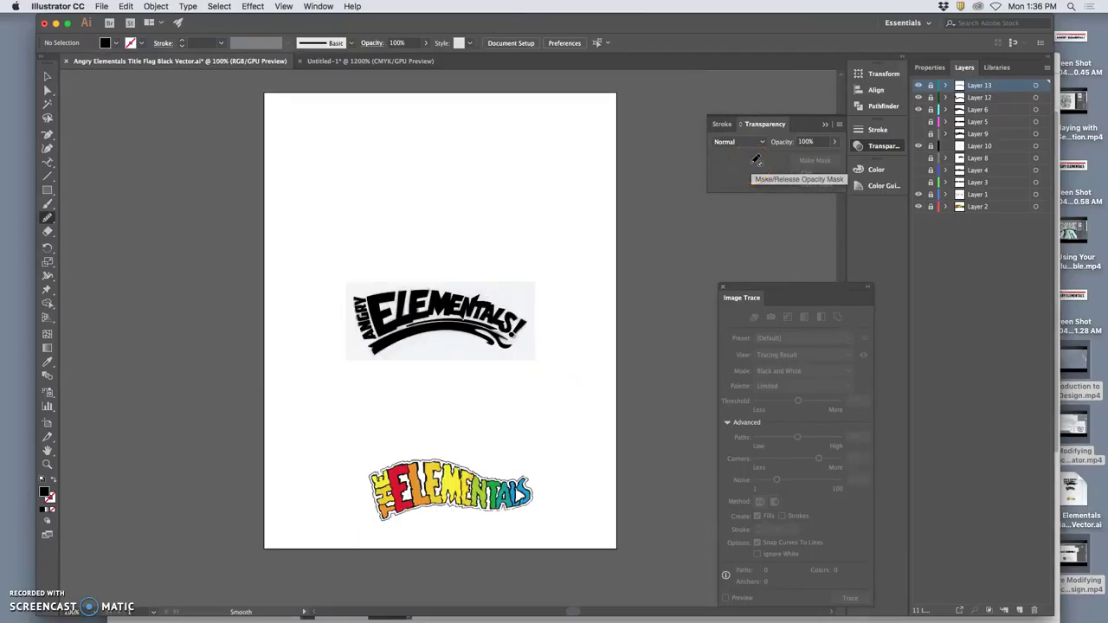
{"action": "key", "text": "super+equal"}
{"action": "key", "text": "super+equal"}
{"action": "key", "text": "super+equal"}
{"action": "key", "text": "super+equal"}
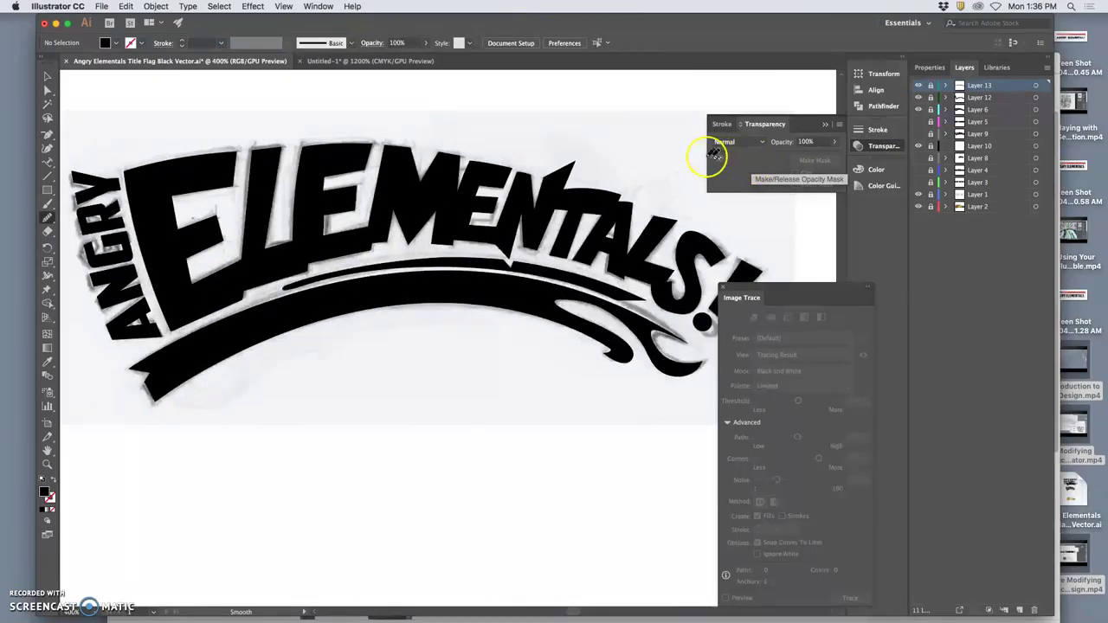
{"action": "key", "text": "super+minus"}
{"action": "key", "text": "super+minus"}
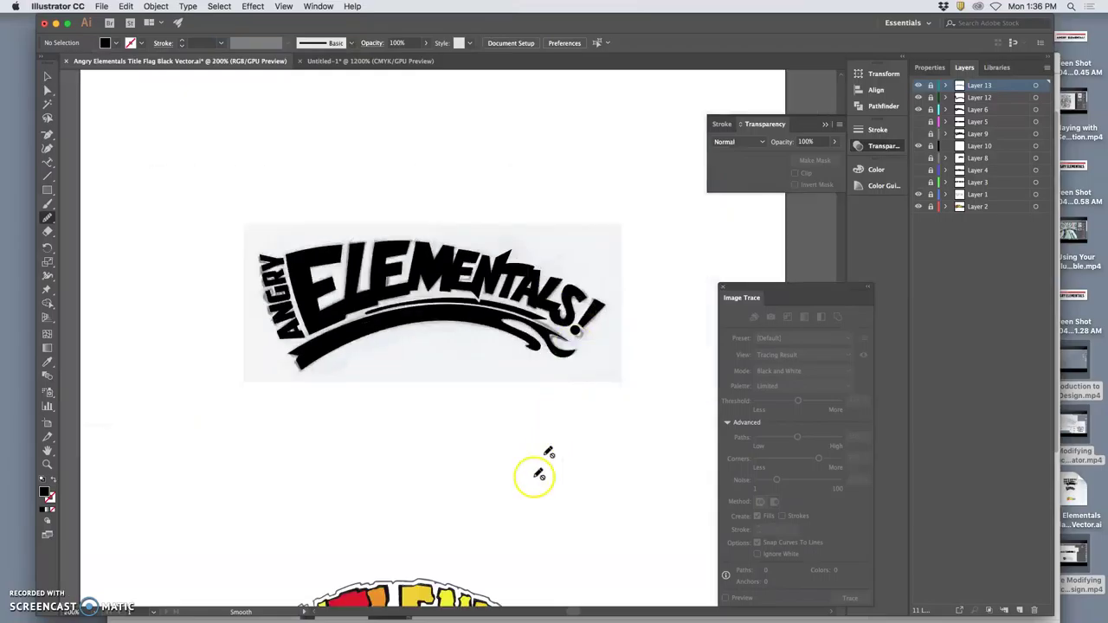
{"action": "key", "text": "super+equal"}
{"action": "key", "text": "super+equal"}
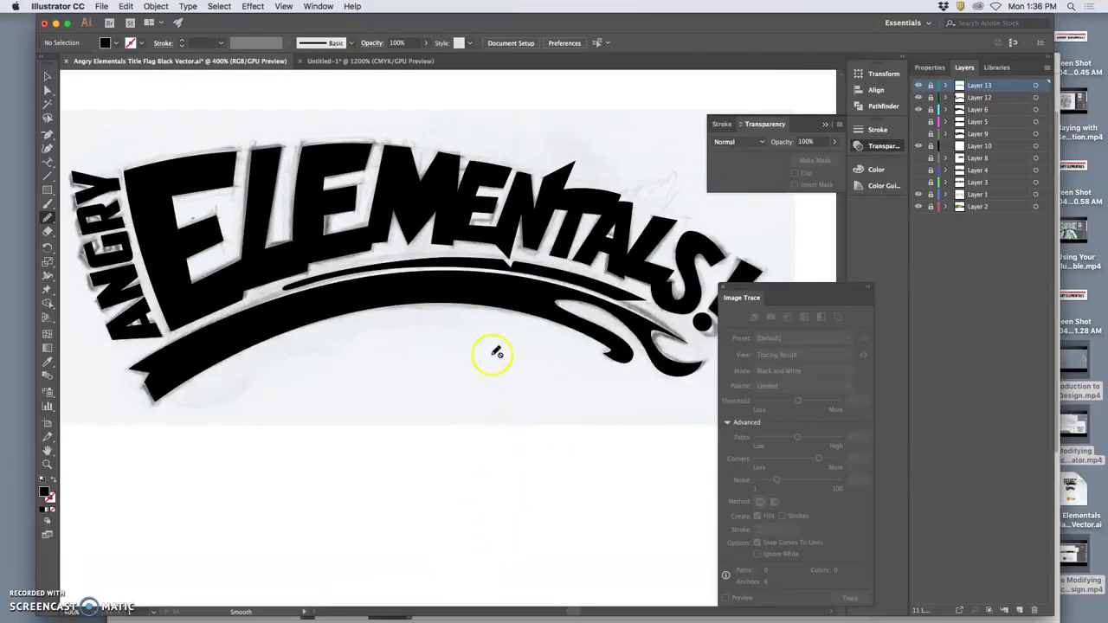
{"action": "key", "text": "super+minus"}
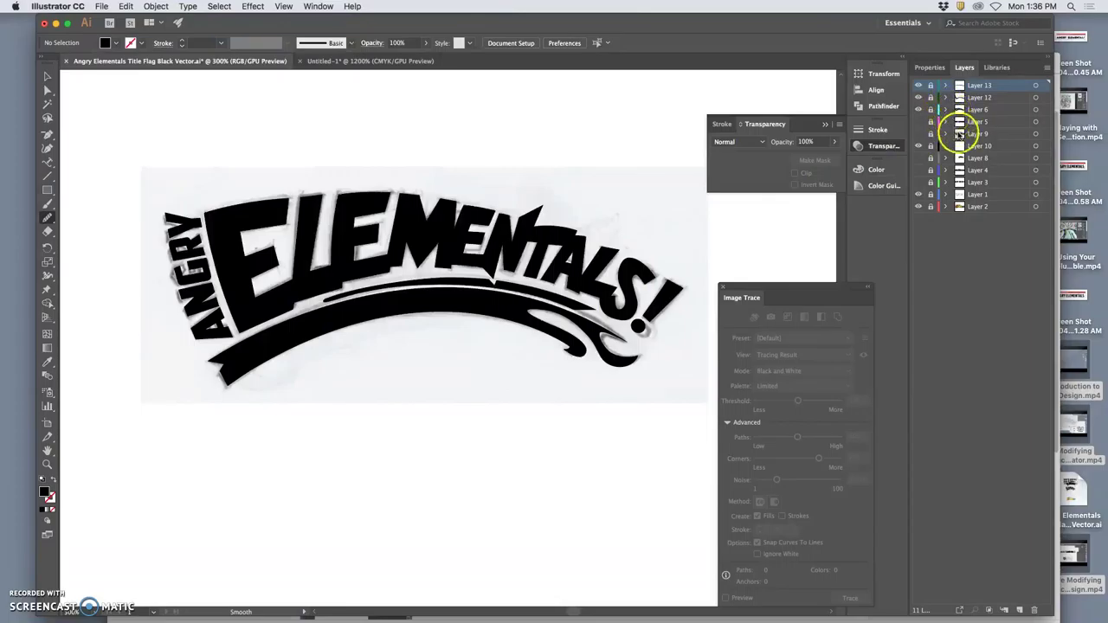
{"action": "left_click", "coordinate": [918, 110]}
{"action": "left_click", "coordinate": [918, 110]}
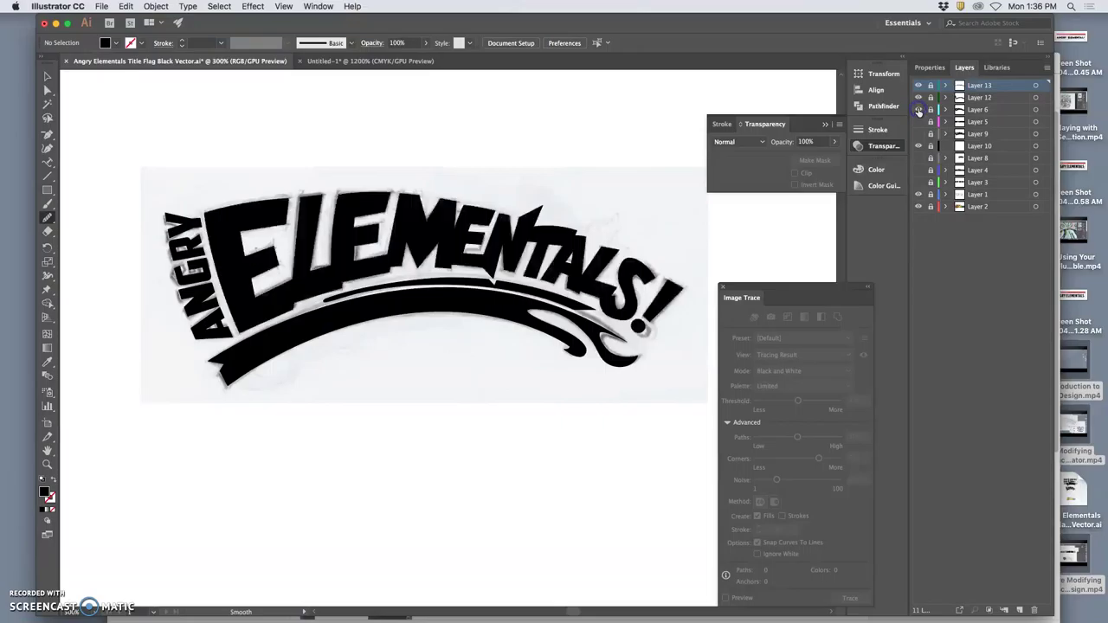
Copy all the ELEMENTALS lettering on Layer 6, and lock and hide that original layer.
{"action": "left_click", "coordinate": [1034, 110]}
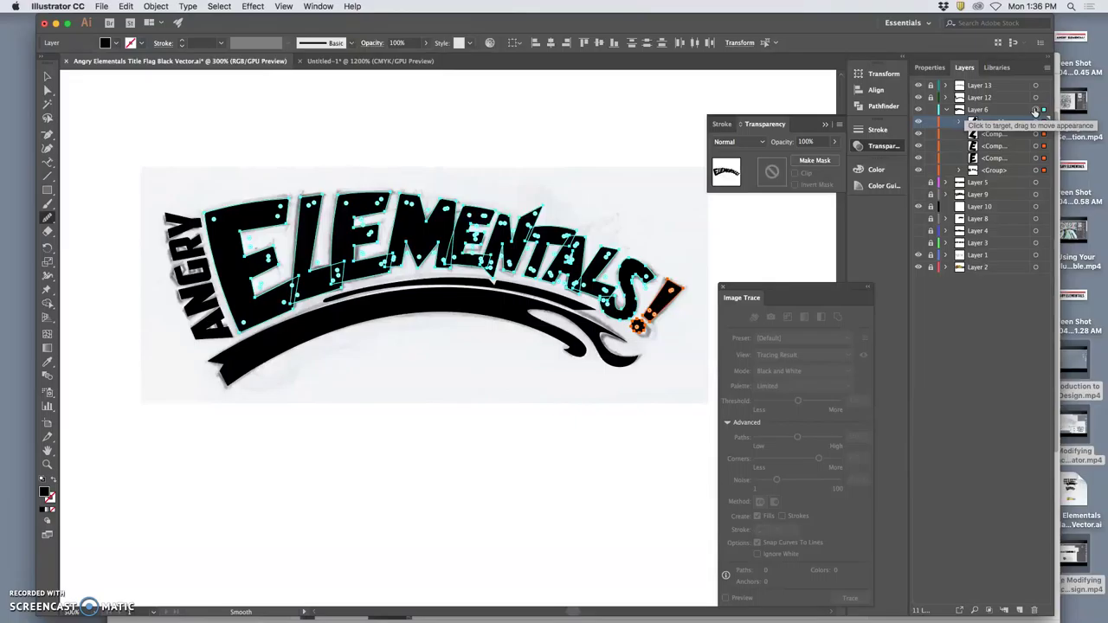
{"action": "left_click", "coordinate": [931, 110]}
{"action": "left_click", "coordinate": [918, 110]}
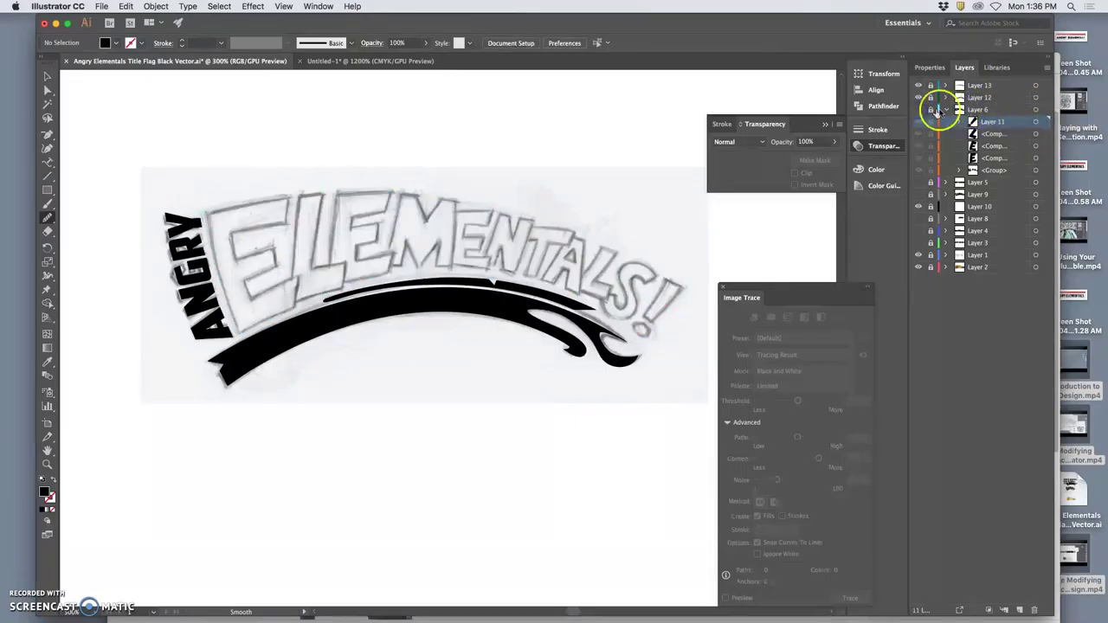
{"action": "left_click", "coordinate": [945, 110]}
{"action": "left_click", "coordinate": [974, 112]}
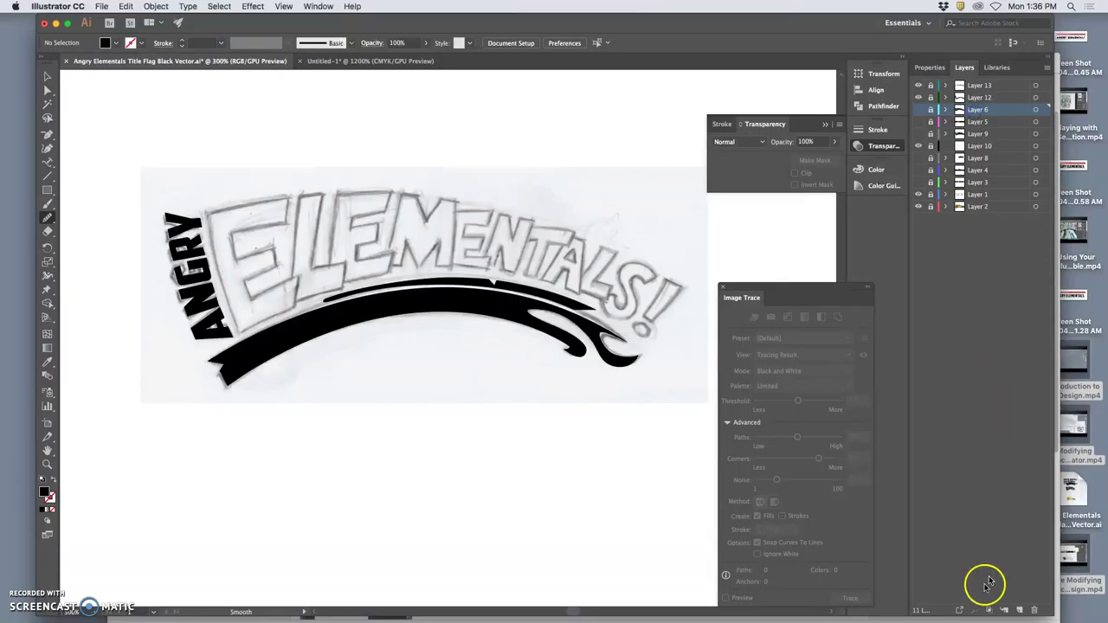
Add a new layer directly above Layer 6 and paste the copied lettering at its original position.
{"action": "left_click", "coordinate": [1019, 610]}
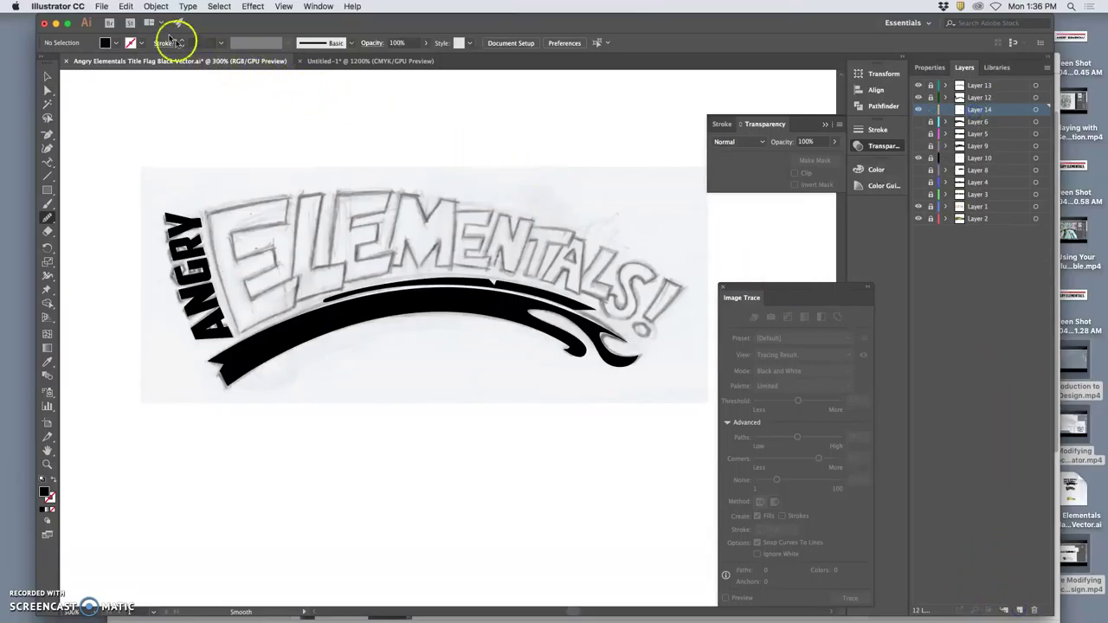
{"action": "left_click", "coordinate": [125, 6]}
{"action": "left_click", "coordinate": [146, 104]}
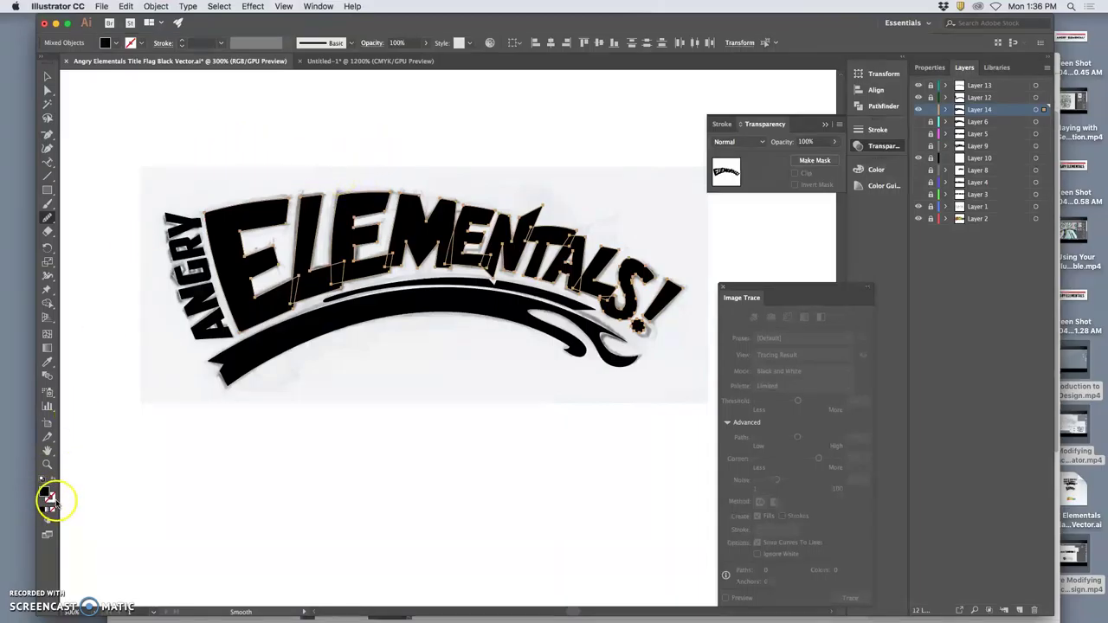
Give the pasted ELEMENTALS lettering a white stroke and deselect it.
{"action": "left_click", "coordinate": [52, 500]}
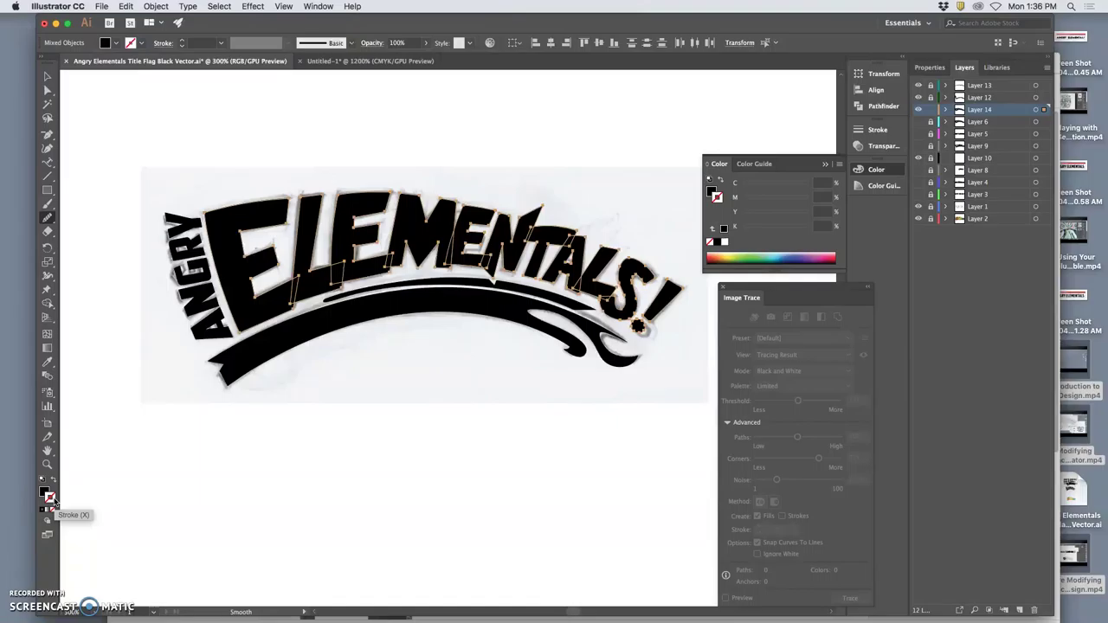
{"action": "double_click", "coordinate": [52, 500]}
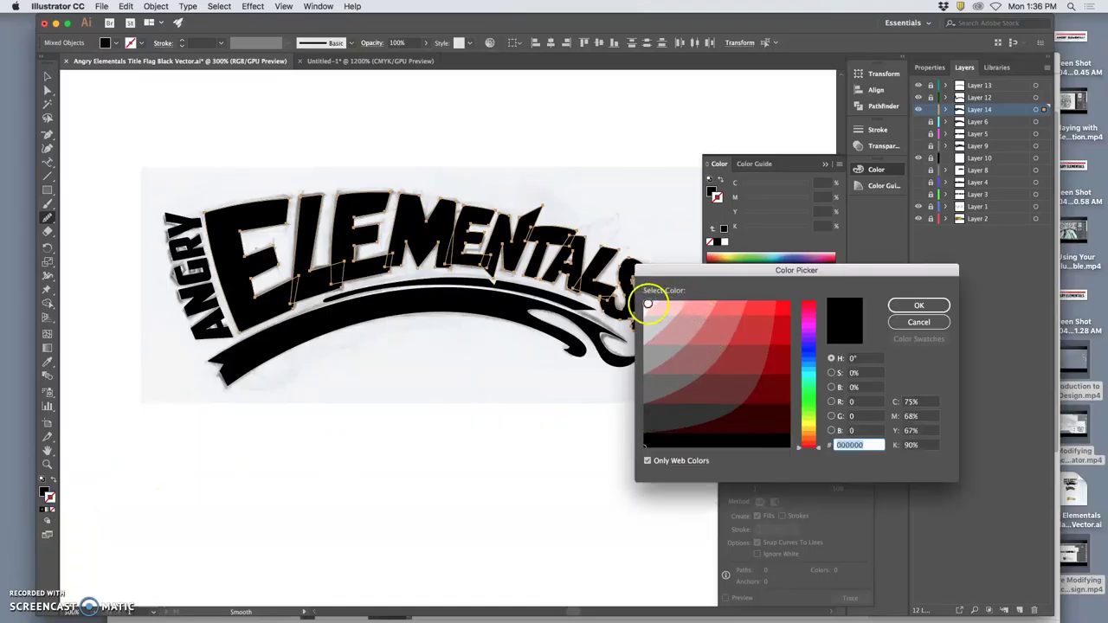
{"action": "left_click", "coordinate": [647, 304]}
{"action": "left_click", "coordinate": [898, 305]}
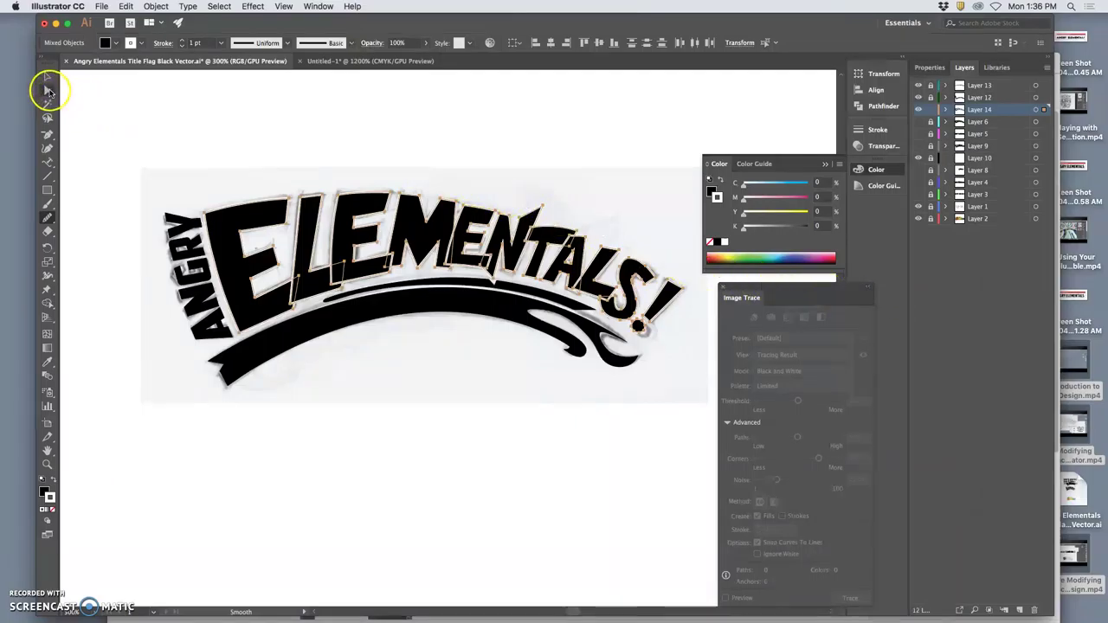
{"action": "left_click", "coordinate": [48, 91]}
{"action": "left_click", "coordinate": [112, 102]}
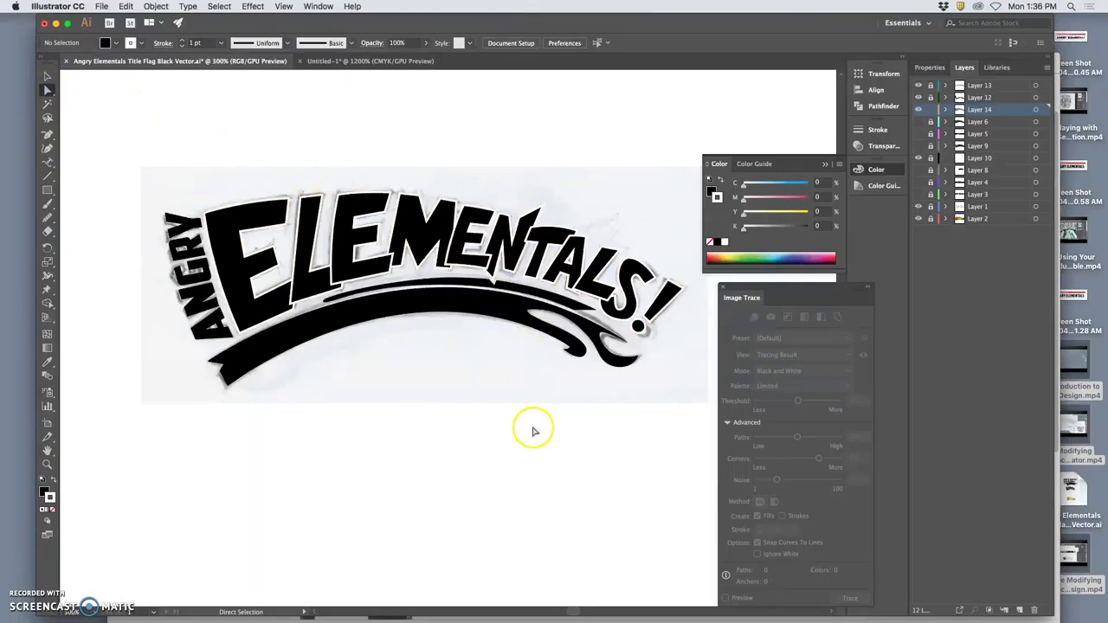
Compare the white-outlined lettering with the sketch by toggling the visibility of Layer 1 and Layer 14.
{"action": "left_click", "coordinate": [918, 207]}
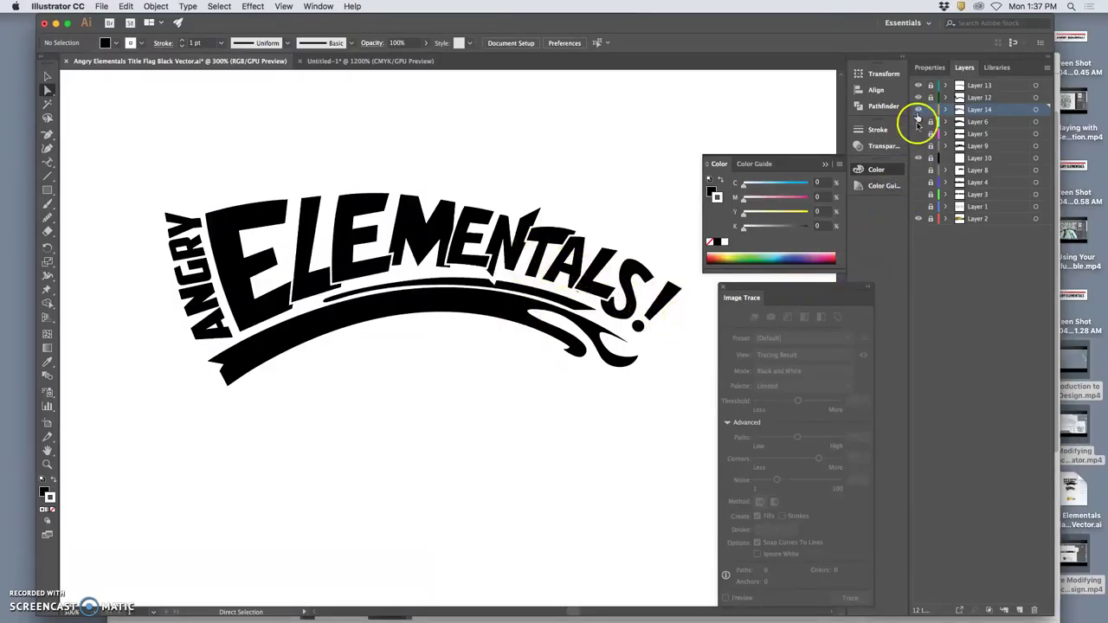
{"action": "left_click", "coordinate": [919, 206]}
{"action": "left_click", "coordinate": [918, 109]}
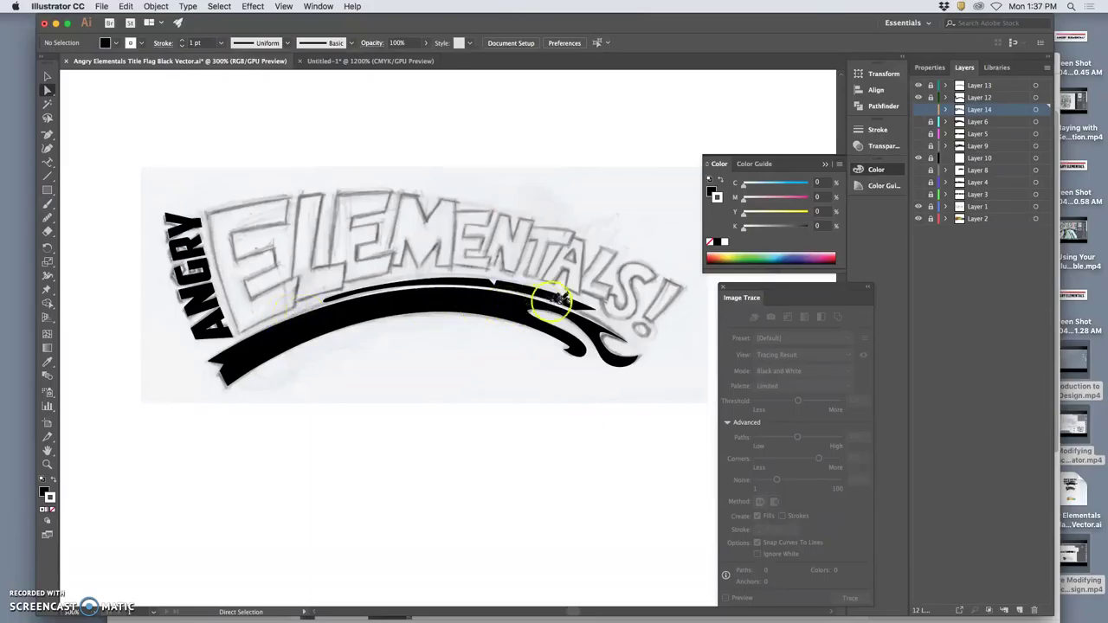
{"action": "left_click", "coordinate": [919, 110]}
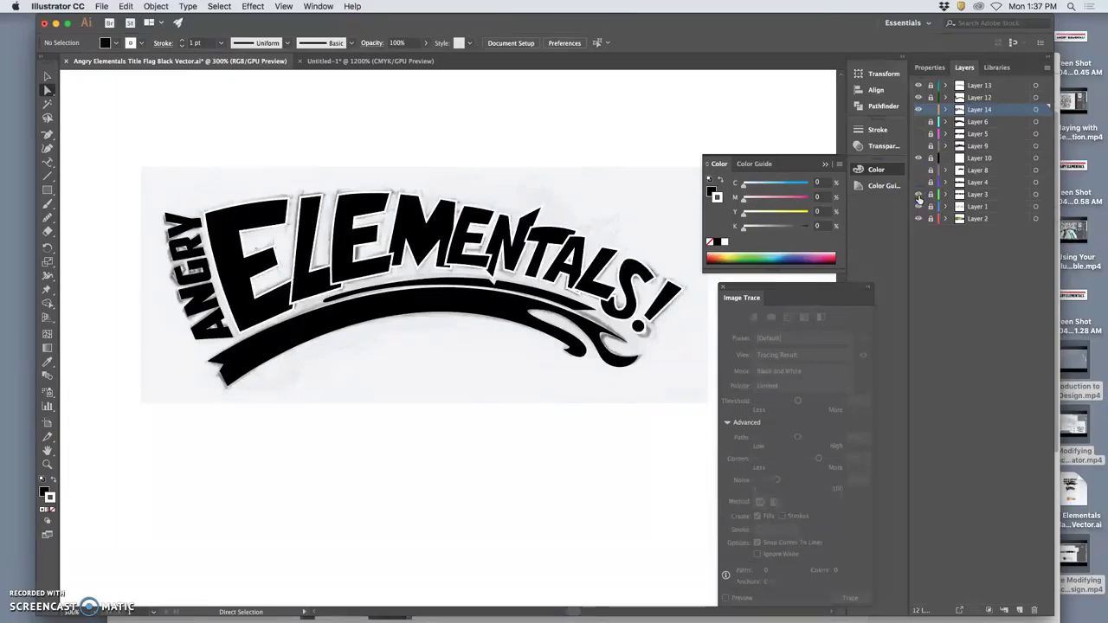
{"action": "left_click", "coordinate": [920, 208]}
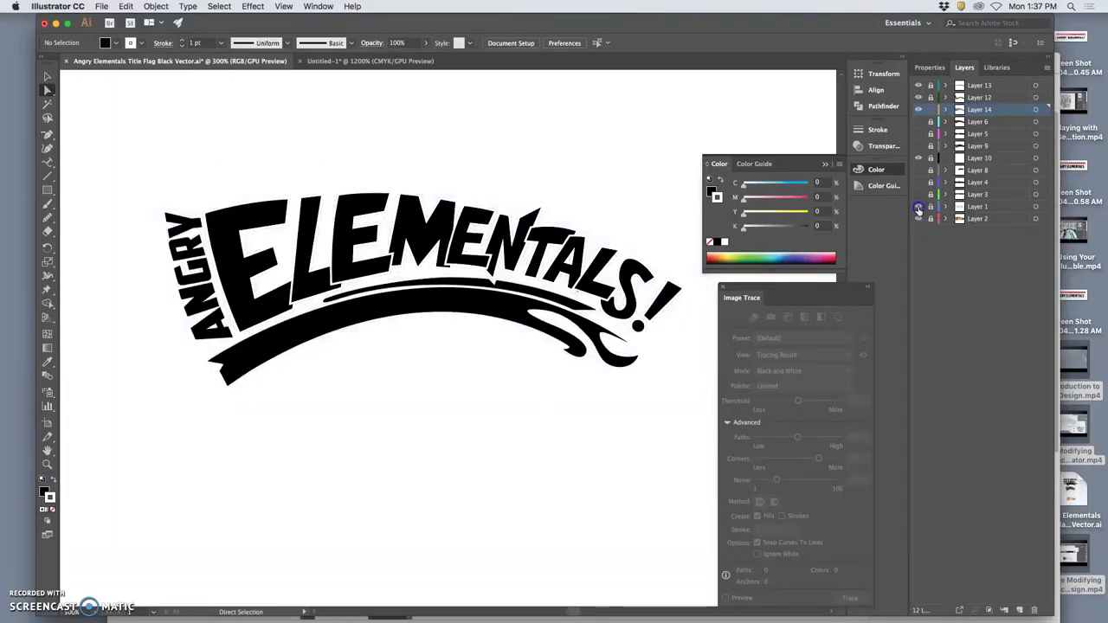
{"action": "left_click", "coordinate": [919, 207]}
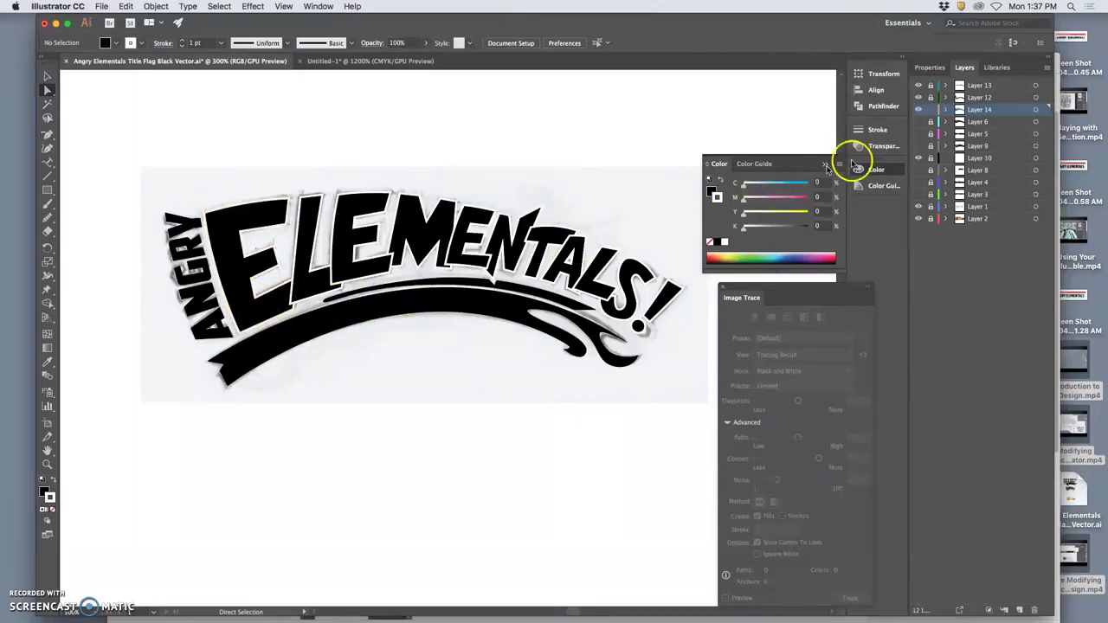
Expand Layer 14 and its letter group, and move the first large E to the top of the layer's stacking order.
{"action": "left_click", "coordinate": [919, 109]}
{"action": "left_click", "coordinate": [920, 109]}
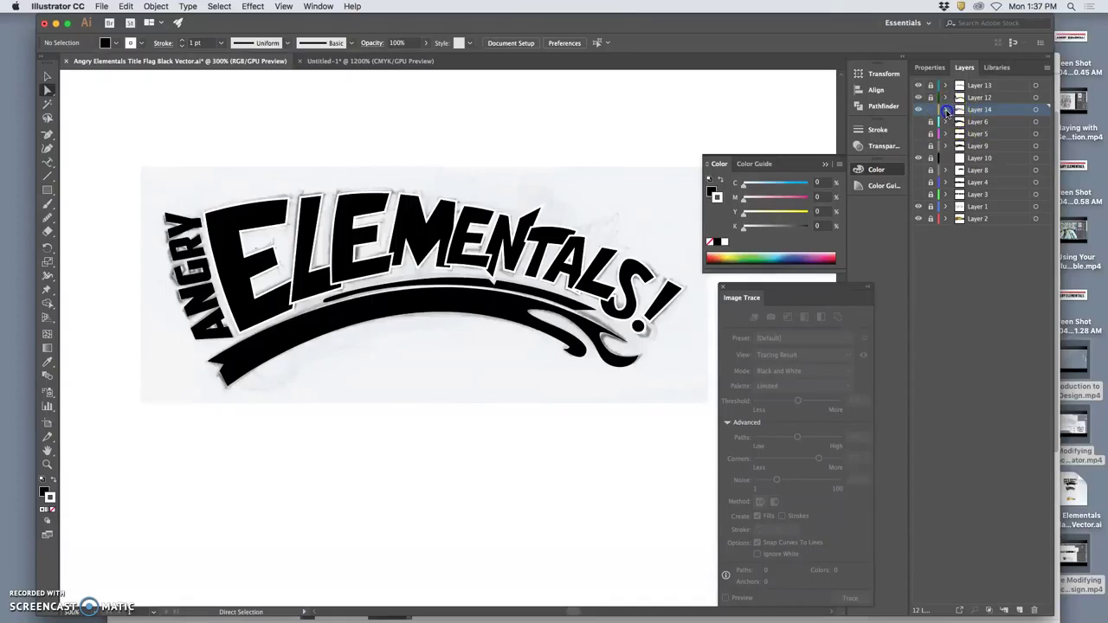
{"action": "left_click", "coordinate": [945, 110]}
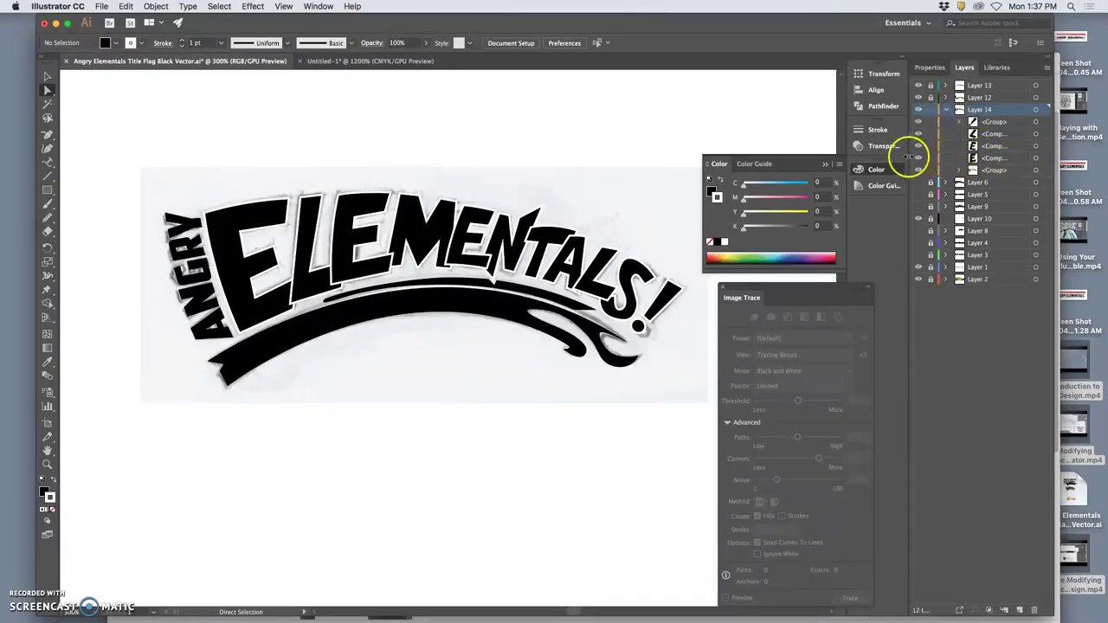
{"action": "left_click", "coordinate": [218, 208]}
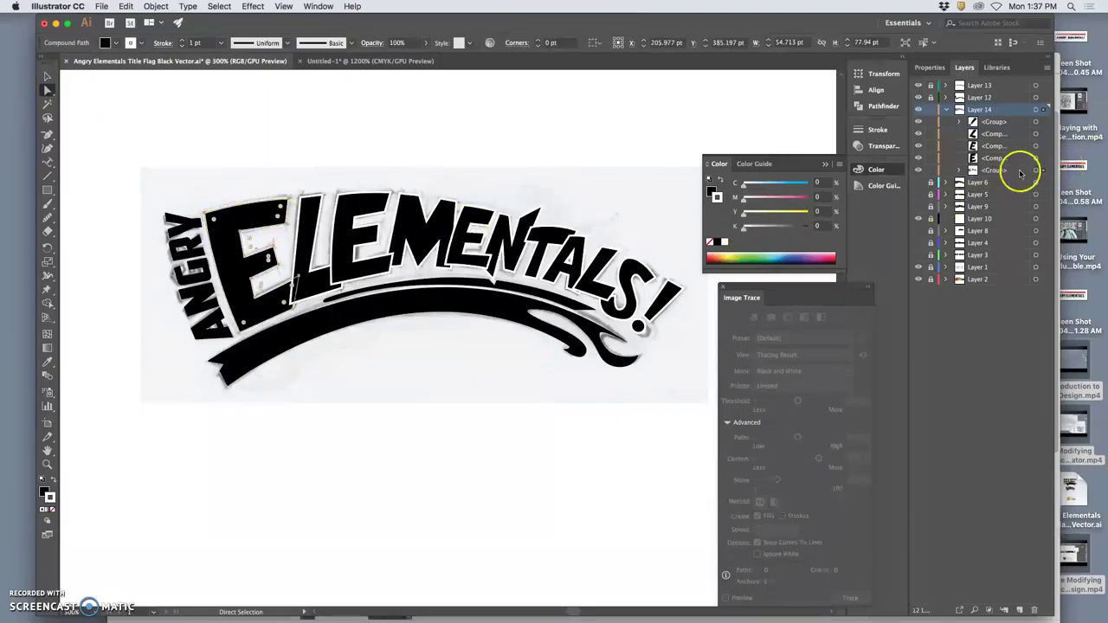
{"action": "left_click", "coordinate": [959, 170]}
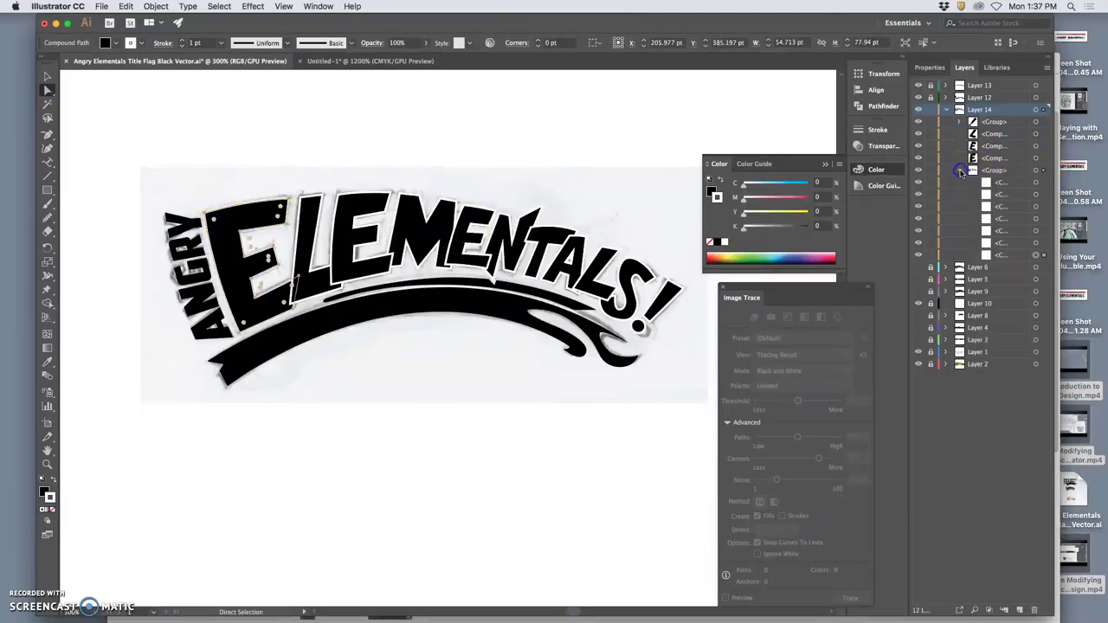
{"action": "left_click", "coordinate": [1017, 255]}
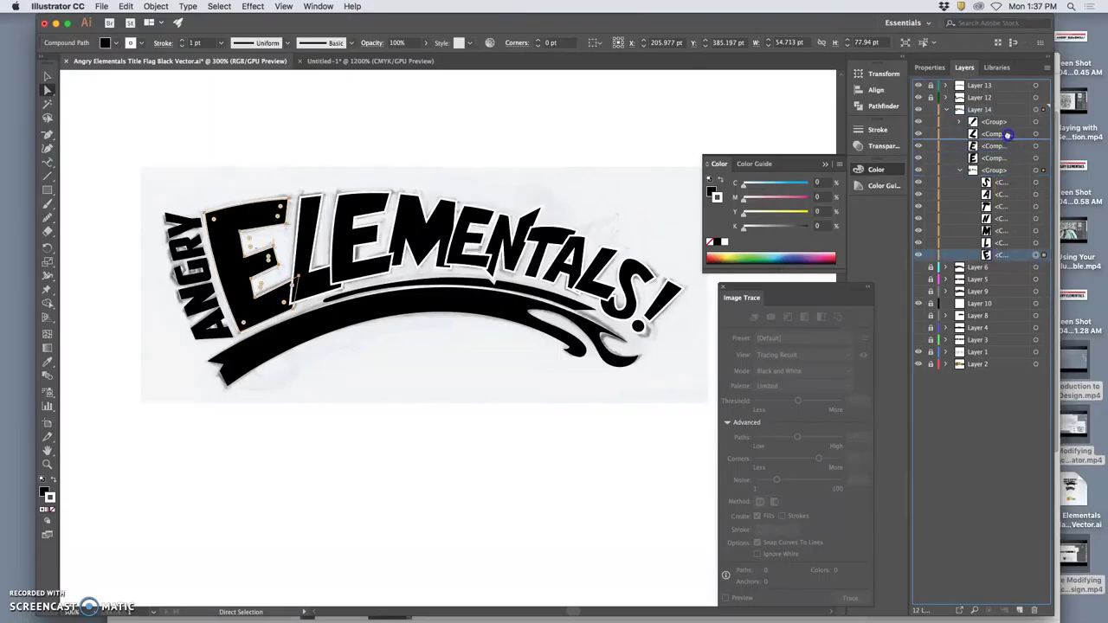
{"action": "left_click_drag", "start_coordinate": [1007, 135], "coordinate": [1003, 116]}
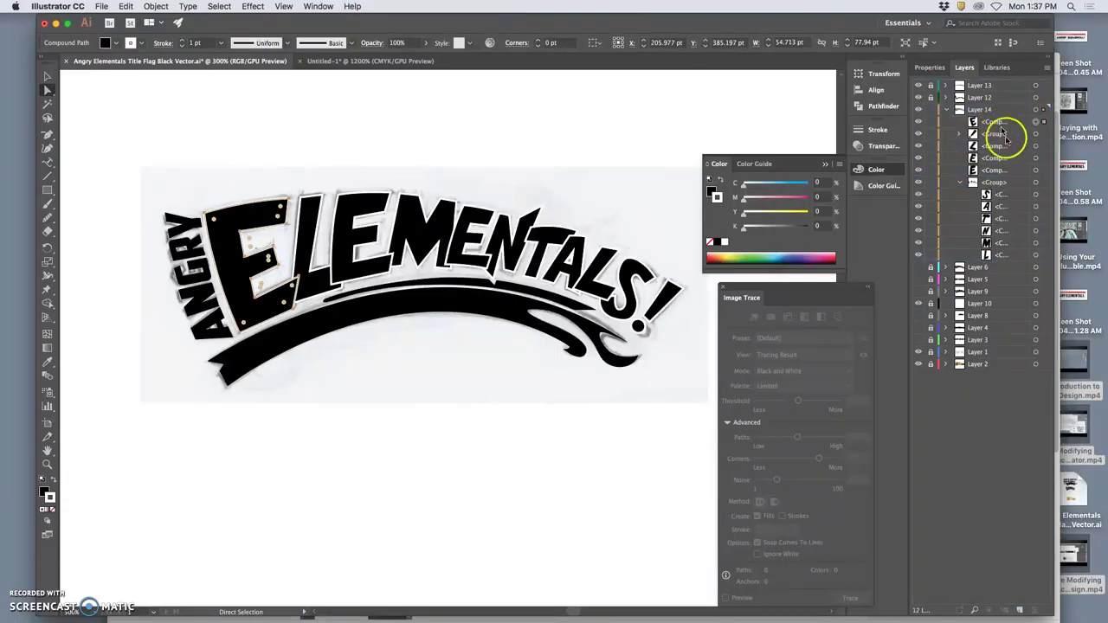
Move the first L, the second E and the M directly below the first E in Layer 14, in reading order.
{"action": "left_click", "coordinate": [319, 276]}
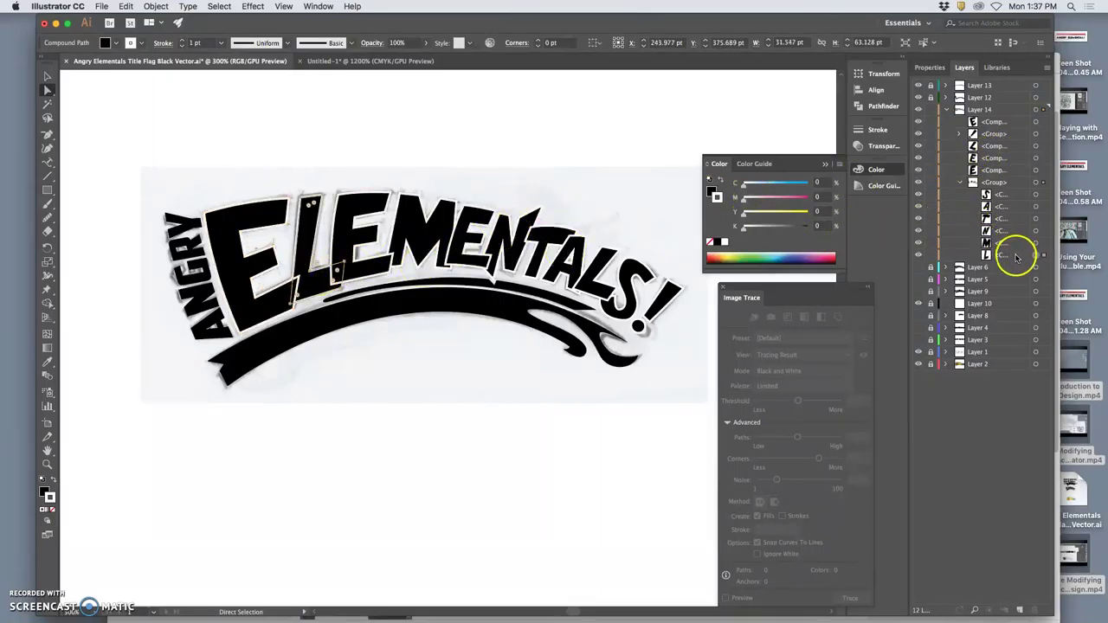
{"action": "left_click_drag", "start_coordinate": [1017, 257], "coordinate": [993, 130]}
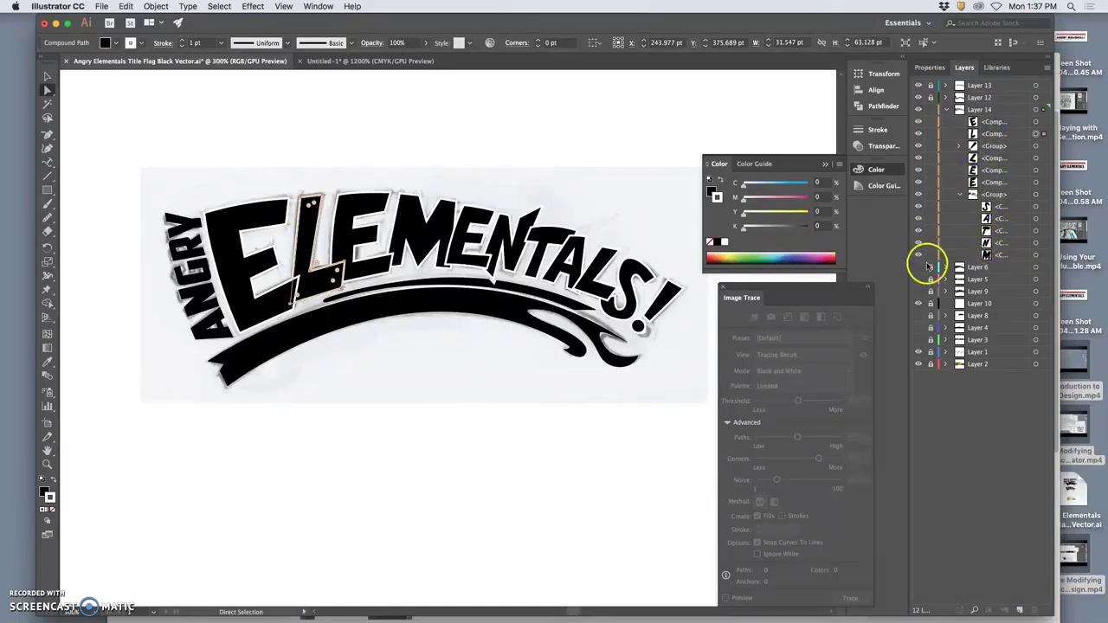
{"action": "left_click_drag", "start_coordinate": [996, 249], "coordinate": [989, 222]}
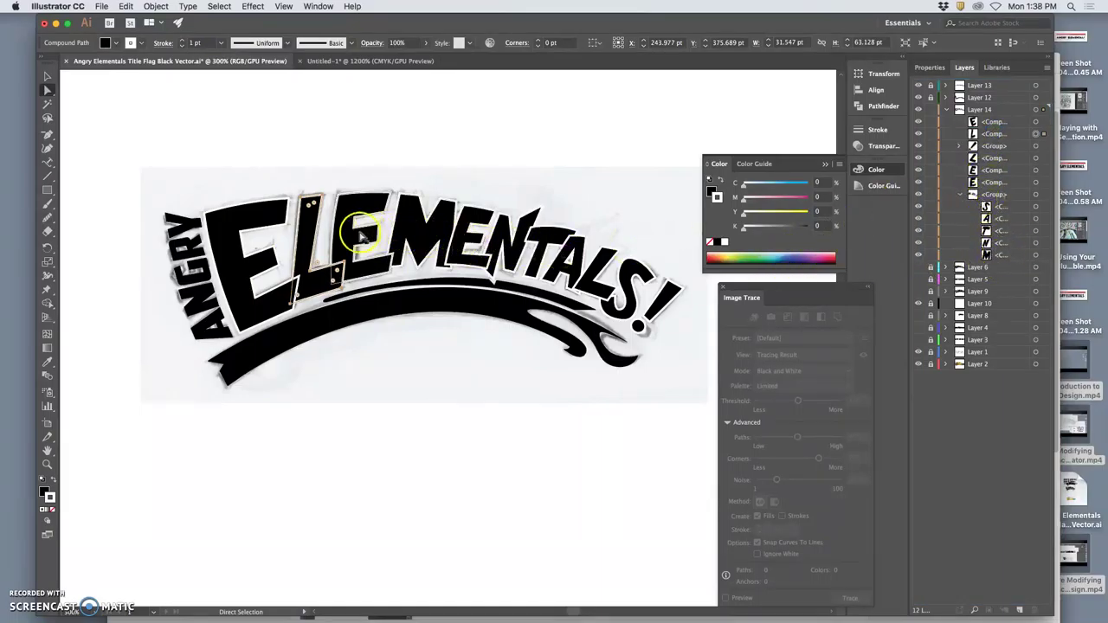
{"action": "left_click_drag", "start_coordinate": [997, 182], "coordinate": [1003, 145]}
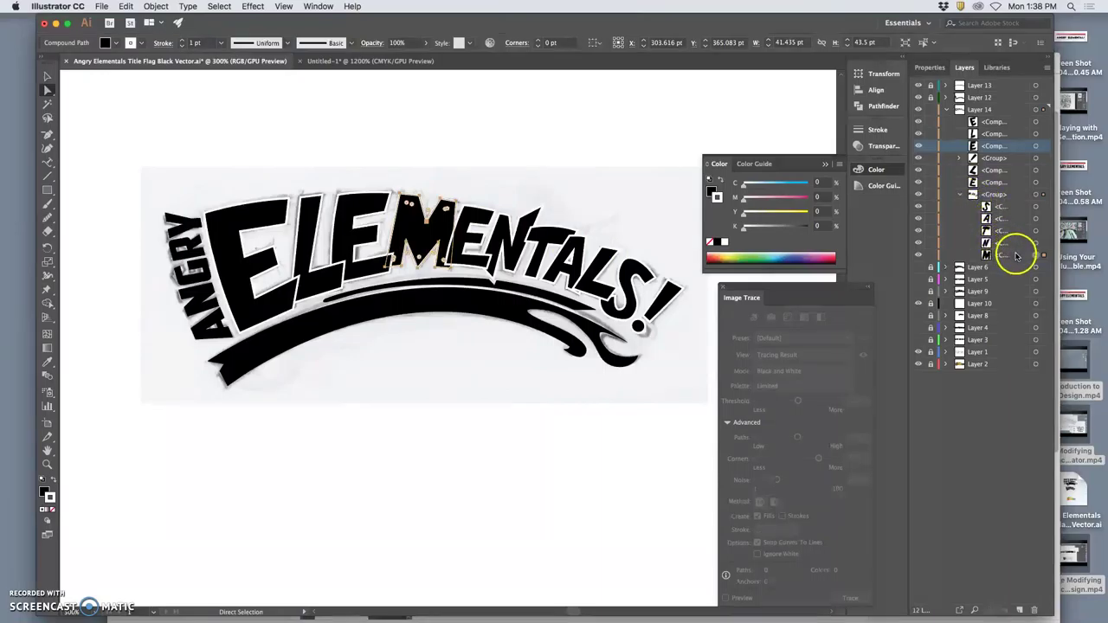
{"action": "left_click_drag", "start_coordinate": [1004, 251], "coordinate": [996, 158]}
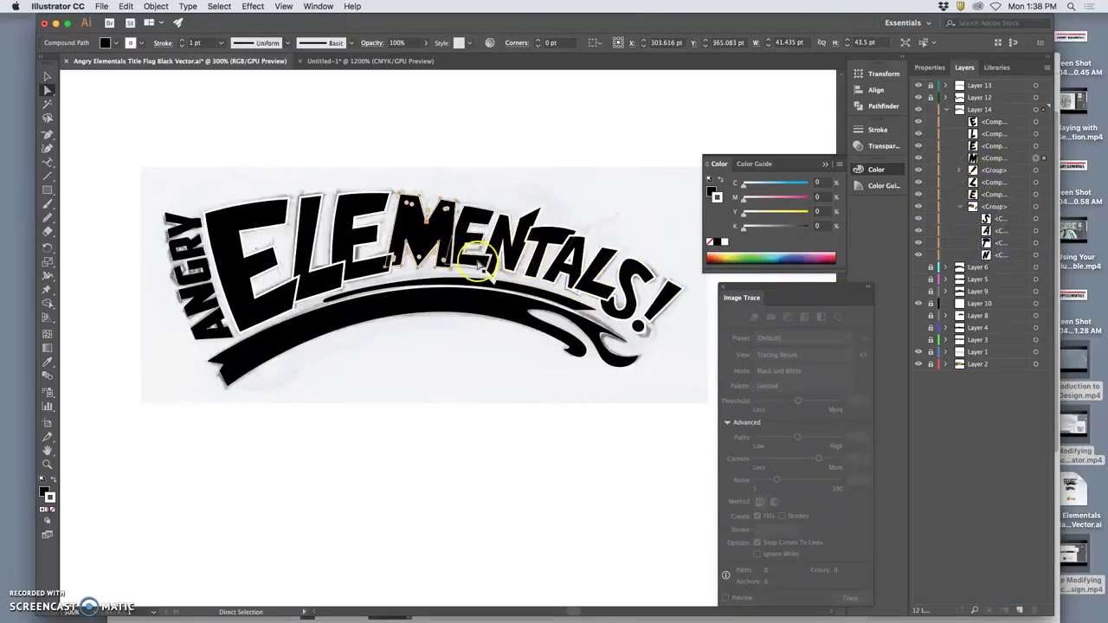
Stack the third E, the N and the T below the M in Layer 14, in reading order.
{"action": "left_click", "coordinate": [471, 245]}
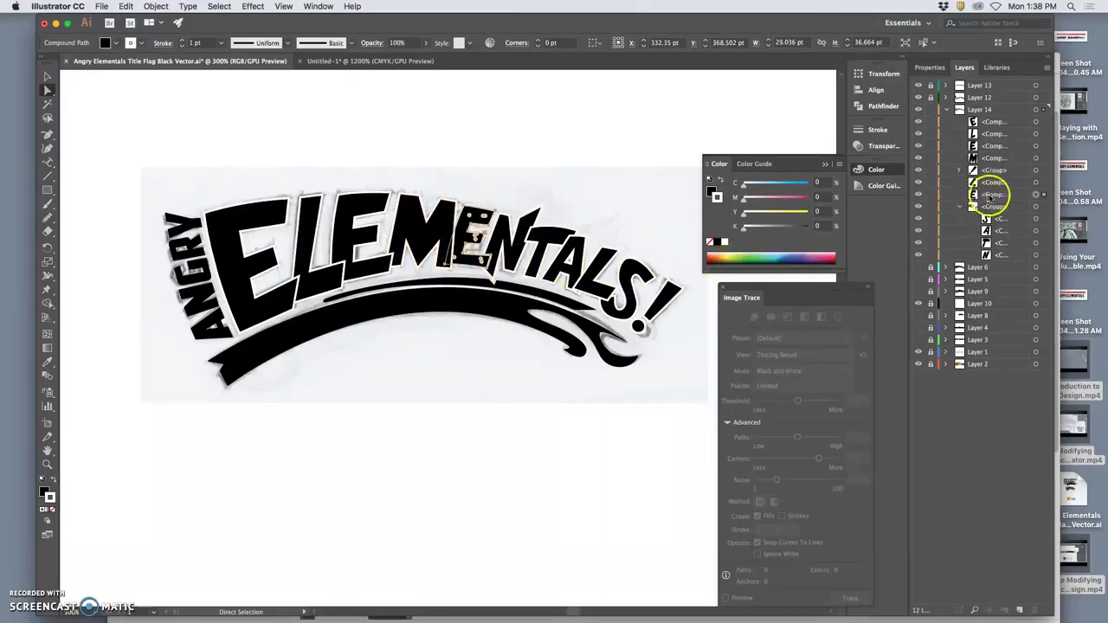
{"action": "left_click_drag", "start_coordinate": [992, 194], "coordinate": [994, 171]}
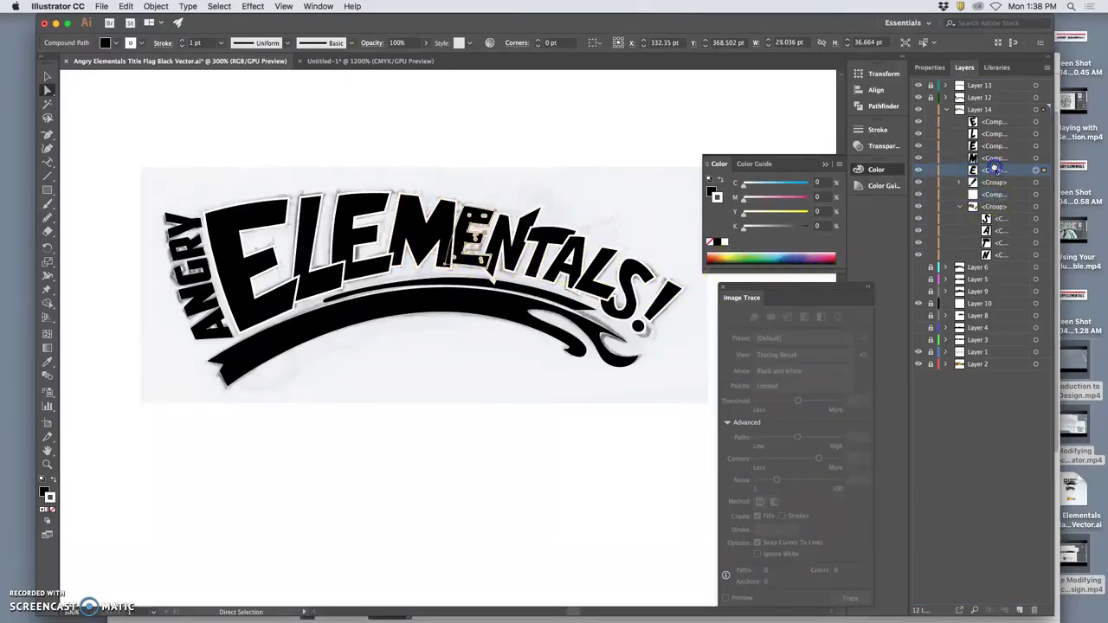
{"action": "left_click", "coordinate": [510, 257]}
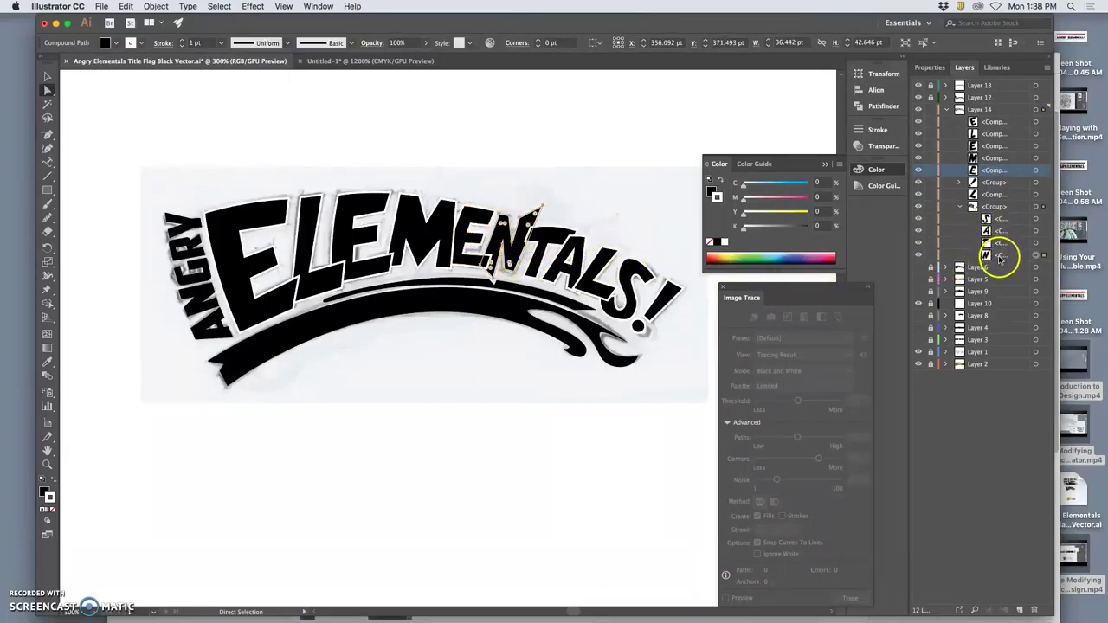
{"action": "left_click_drag", "start_coordinate": [1003, 252], "coordinate": [996, 178]}
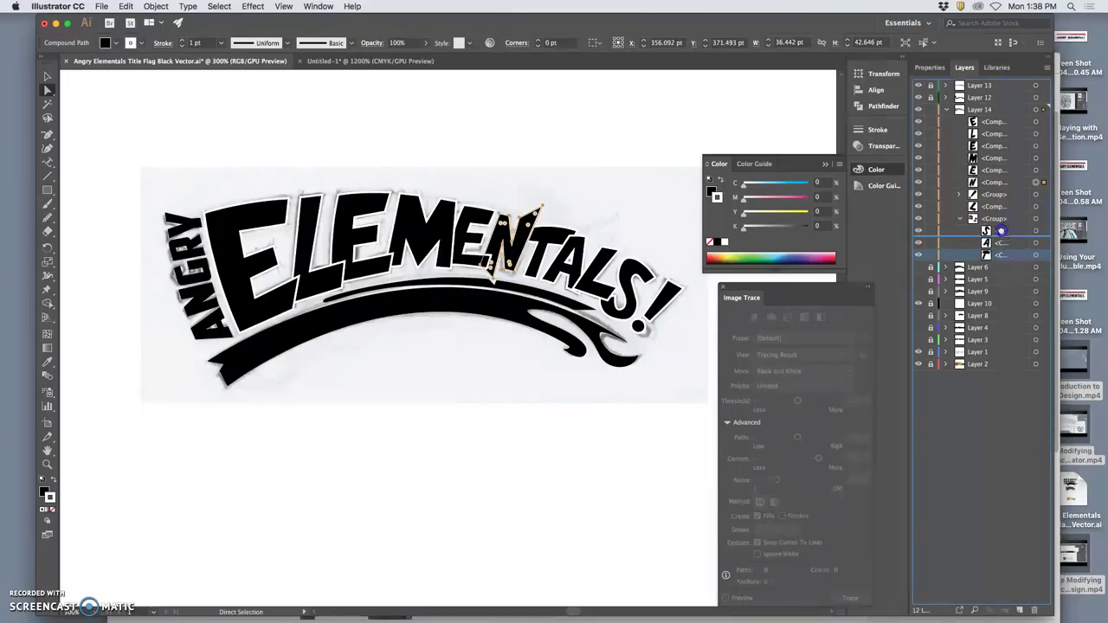
{"action": "left_click_drag", "start_coordinate": [1001, 230], "coordinate": [996, 194]}
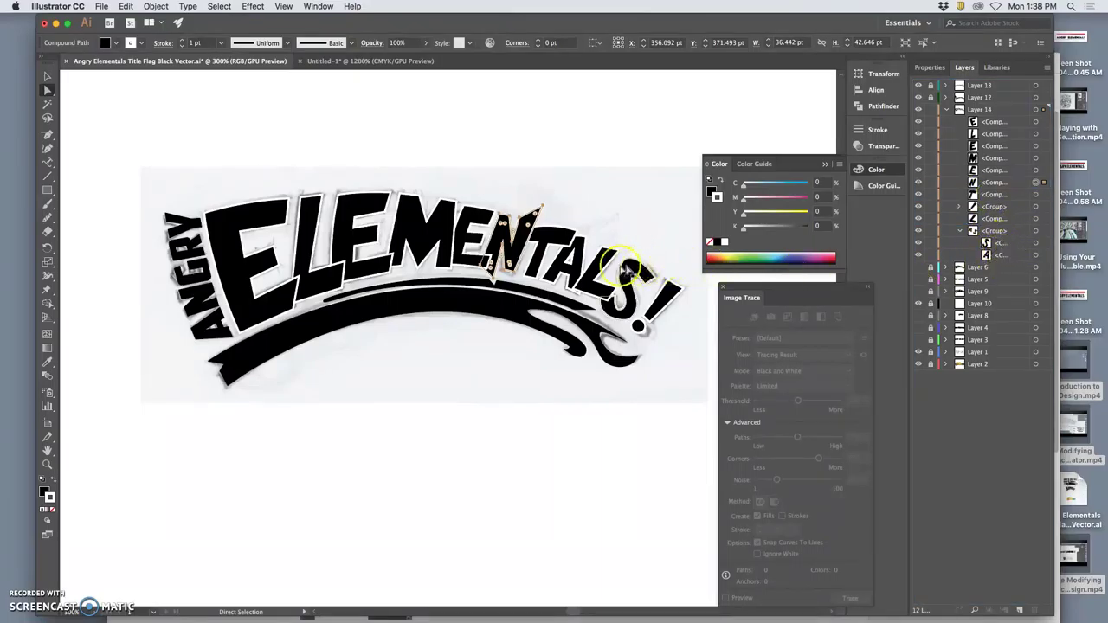
Stack the A, the last L and the S group below the T, above the exclamation mark group, and deselect everything.
{"action": "left_click", "coordinate": [568, 258]}
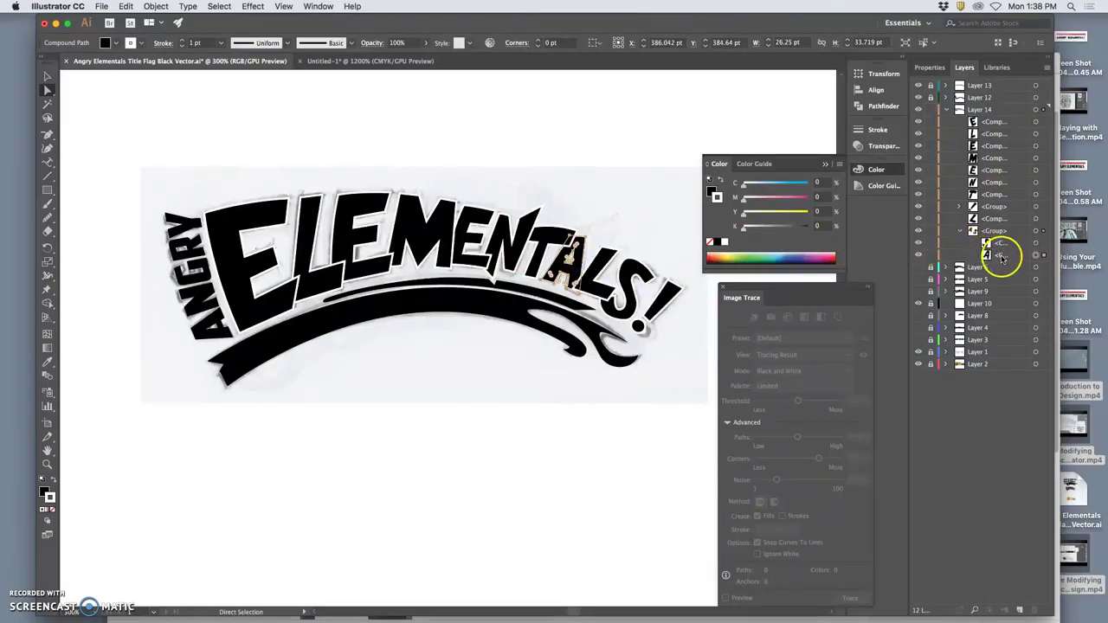
{"action": "left_click_drag", "start_coordinate": [1000, 258], "coordinate": [992, 204]}
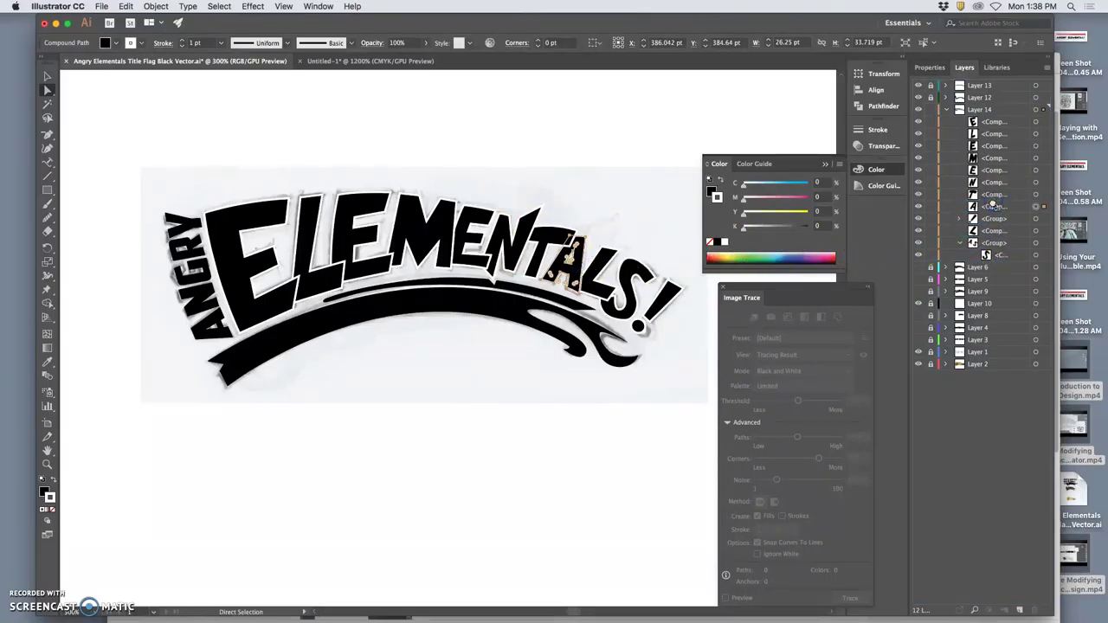
{"action": "left_click", "coordinate": [1009, 256]}
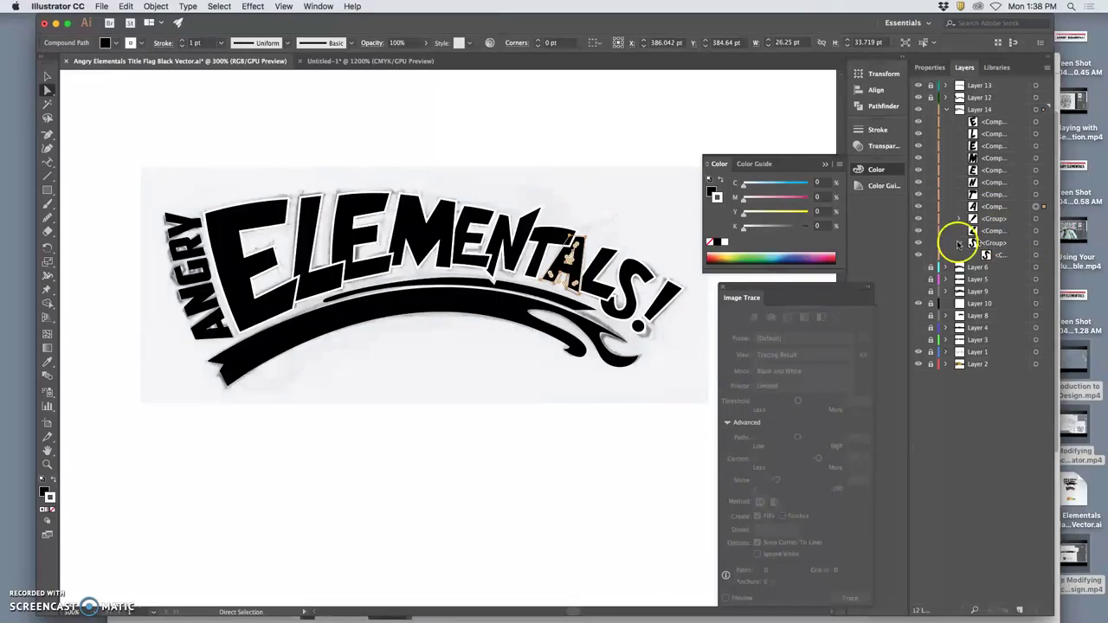
{"action": "left_click", "coordinate": [604, 275]}
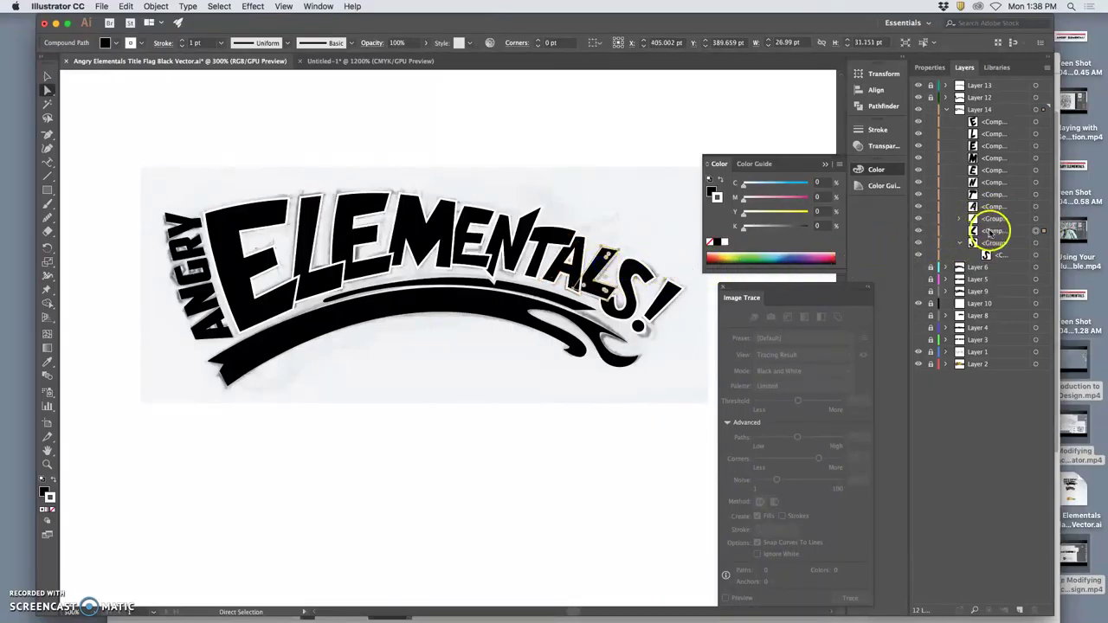
{"action": "left_click_drag", "start_coordinate": [992, 234], "coordinate": [989, 219]}
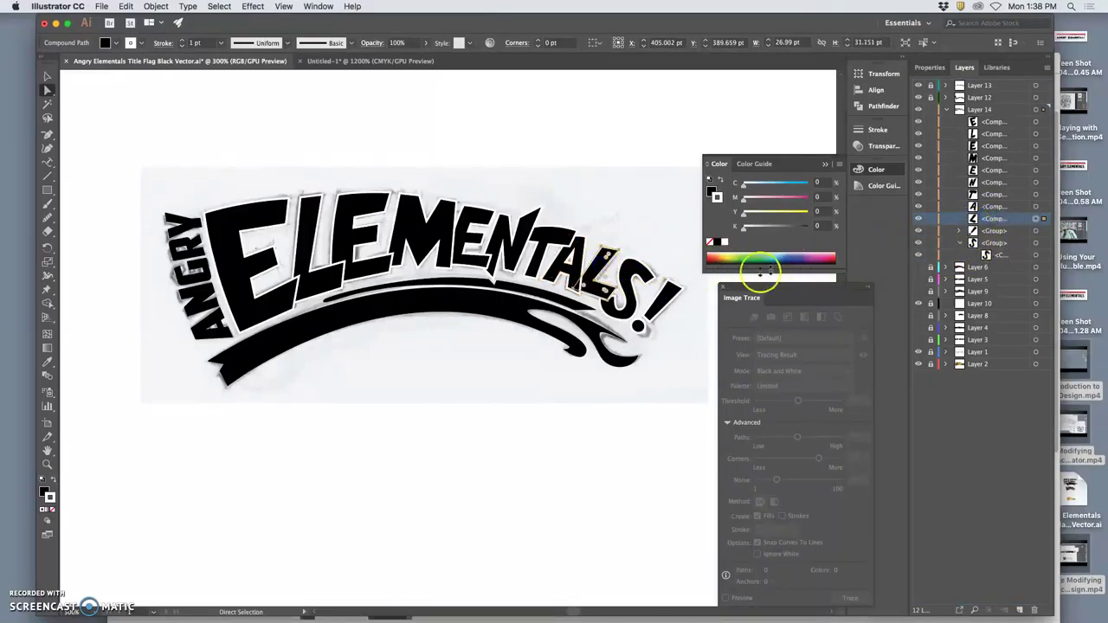
{"action": "left_click", "coordinate": [994, 244]}
{"action": "left_click_drag", "start_coordinate": [994, 243], "coordinate": [989, 229]}
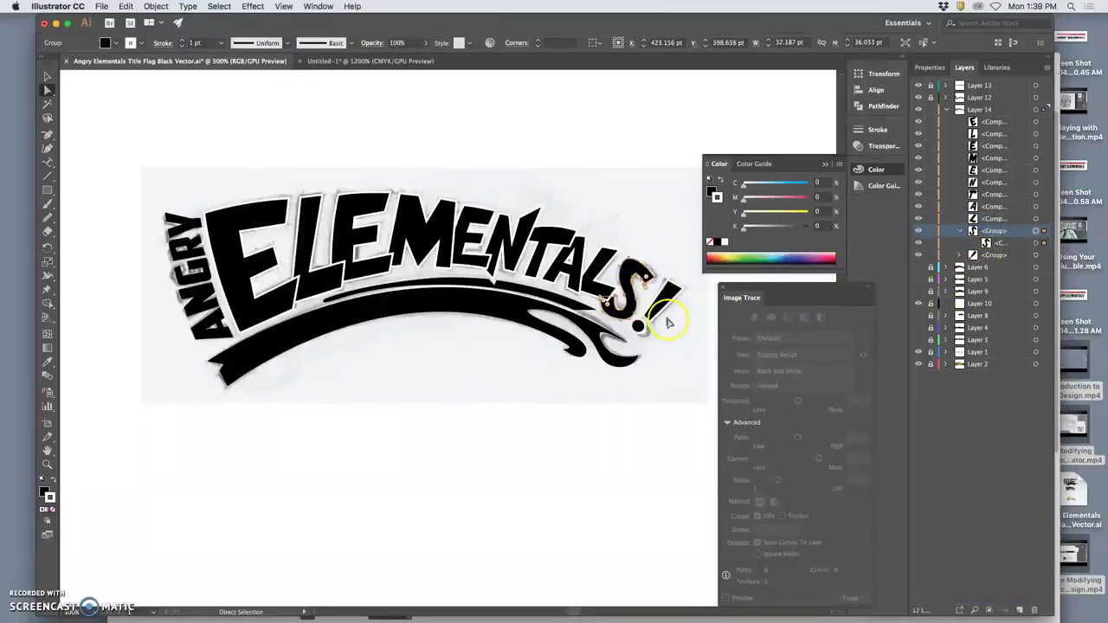
{"action": "left_click", "coordinate": [679, 348]}
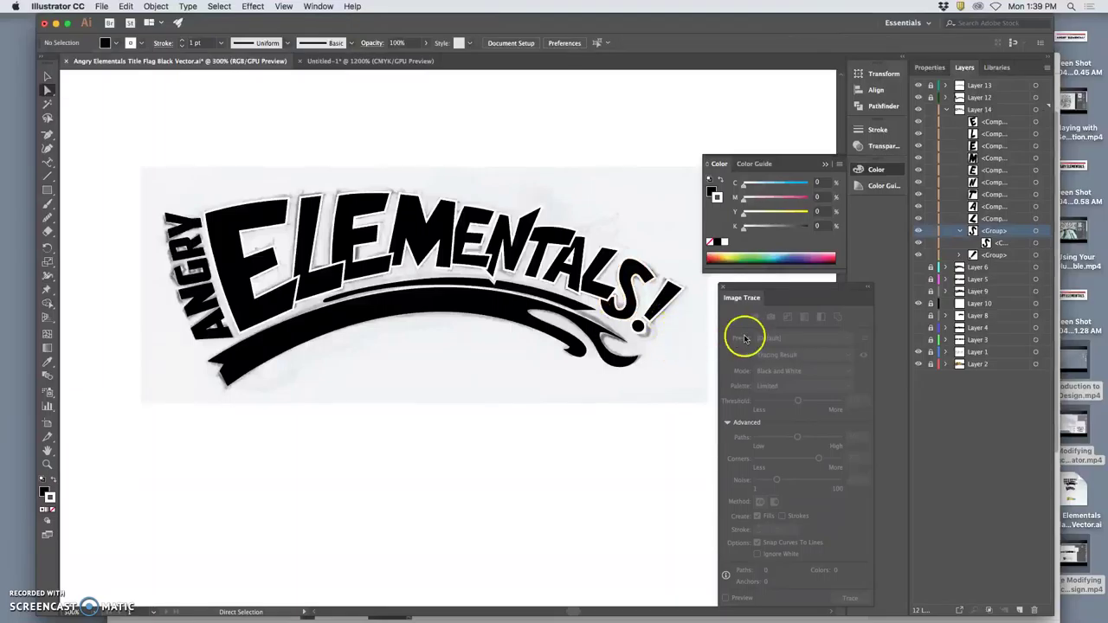
Collapse Layer 14, show the original lettering on Layer 6, and hide the sketch on Layer 1.
{"action": "left_click", "coordinate": [946, 110]}
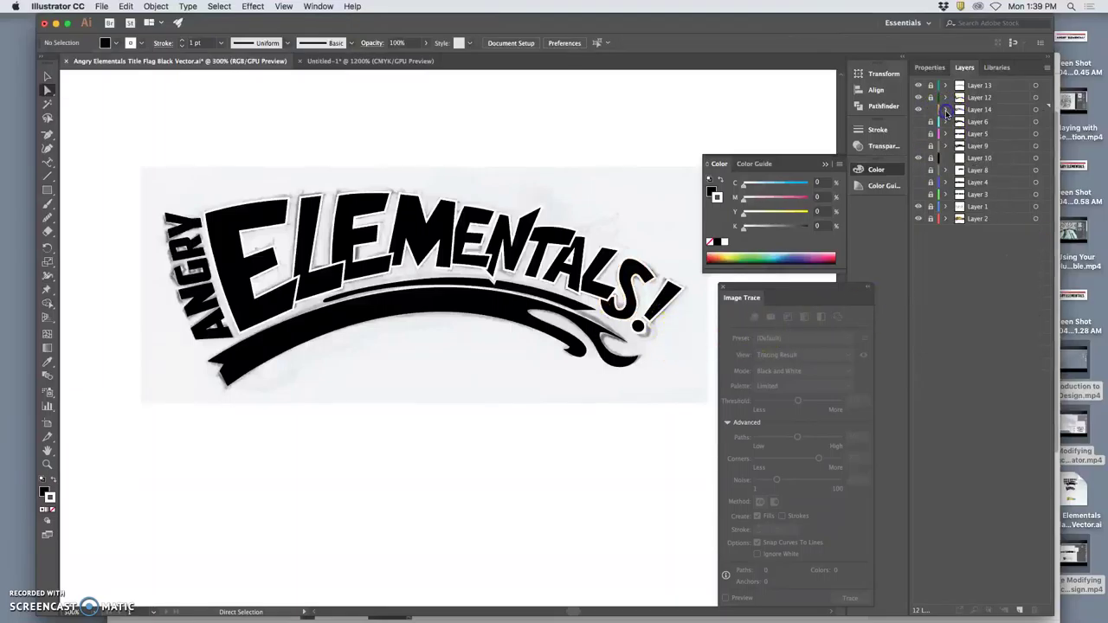
{"action": "left_click", "coordinate": [918, 110]}
{"action": "left_click", "coordinate": [919, 158]}
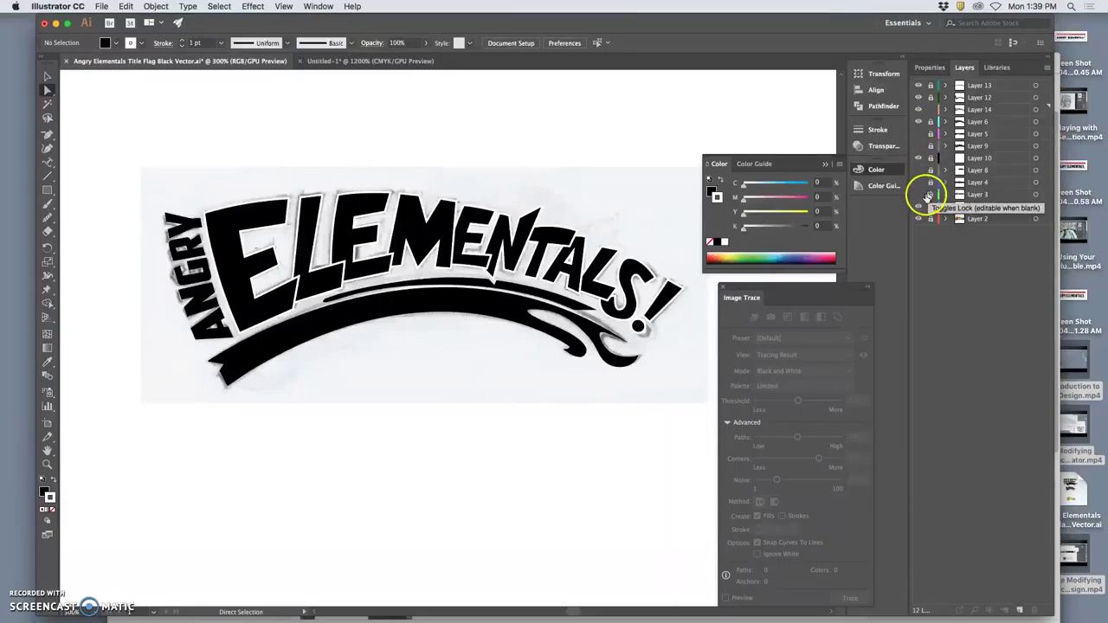
{"action": "left_click", "coordinate": [918, 208]}
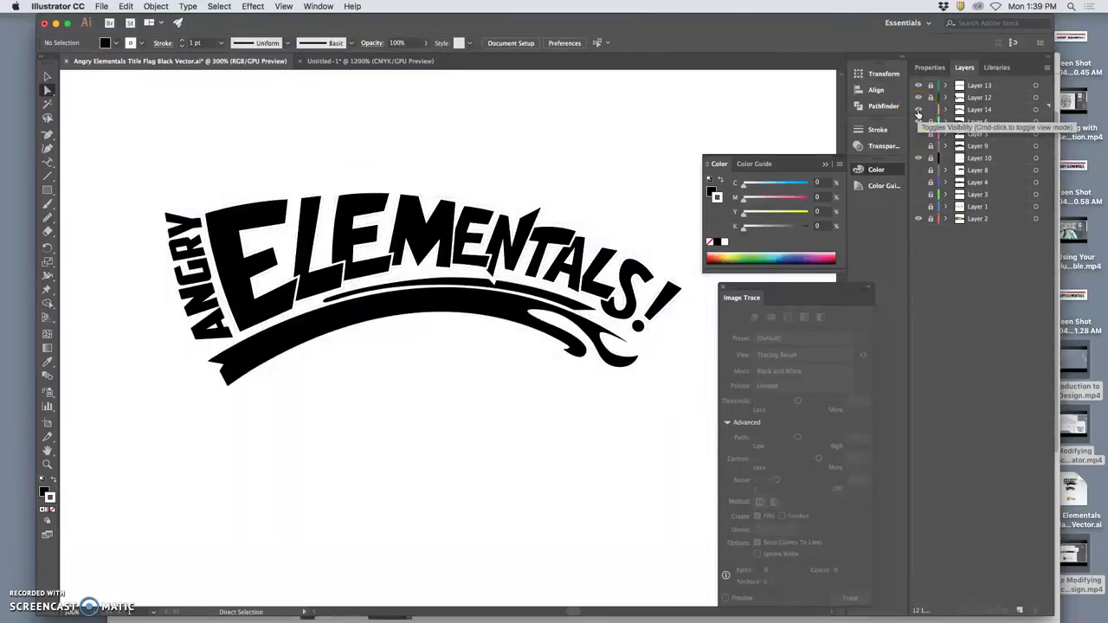
Compare the restacked, outlined letters with the original lettering by toggling Layer 14's visibility, leaving it shown.
{"action": "key", "text": "super+minus"}
{"action": "key", "text": "super+equal"}
{"action": "left_click", "coordinate": [918, 111]}
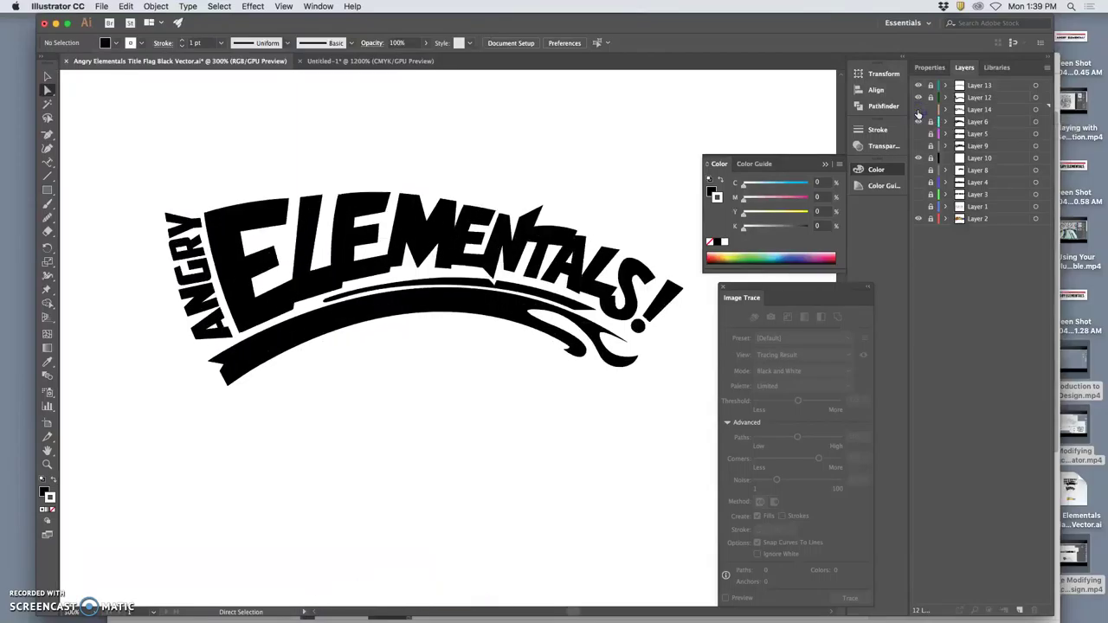
{"action": "left_click", "coordinate": [918, 112]}
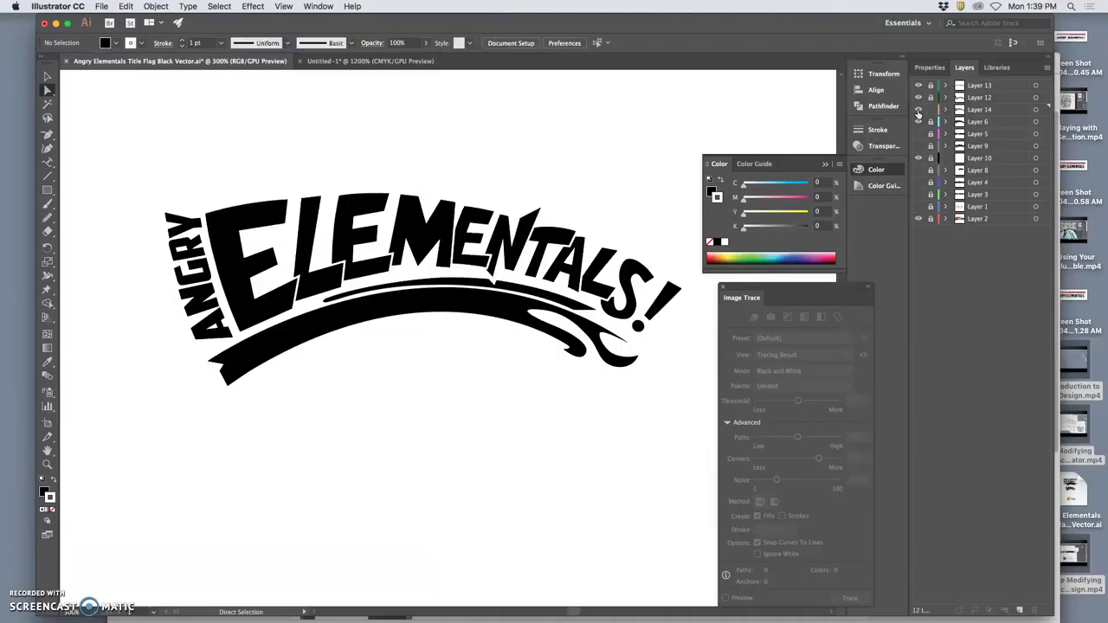
{"action": "left_click", "coordinate": [918, 111]}
{"action": "left_click", "coordinate": [918, 111]}
{"action": "left_click", "coordinate": [919, 110]}
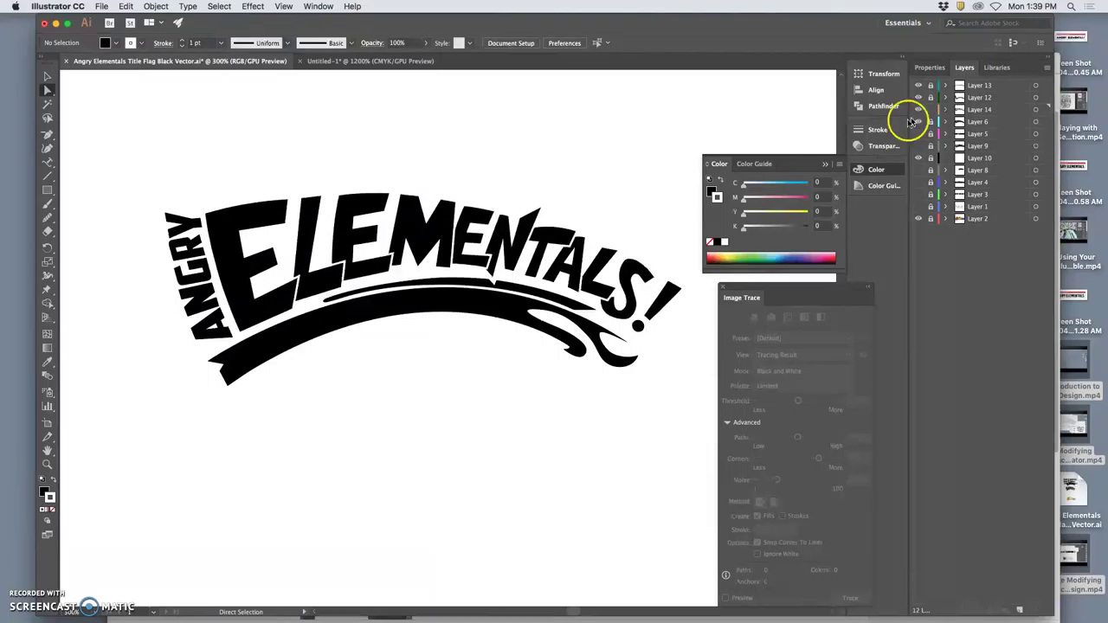
Examine the white gaps between the overlapping ELEMENTALS letters and the banner up close.
{"action": "key", "text": "super+equal"}
{"action": "key", "text": "super+equal"}
{"action": "key", "text": "super+equal"}
{"action": "key", "text": "super+equal"}
{"action": "scroll", "coordinate": [358, 248], "scroll_direction": "up", "scroll_amount": 4}
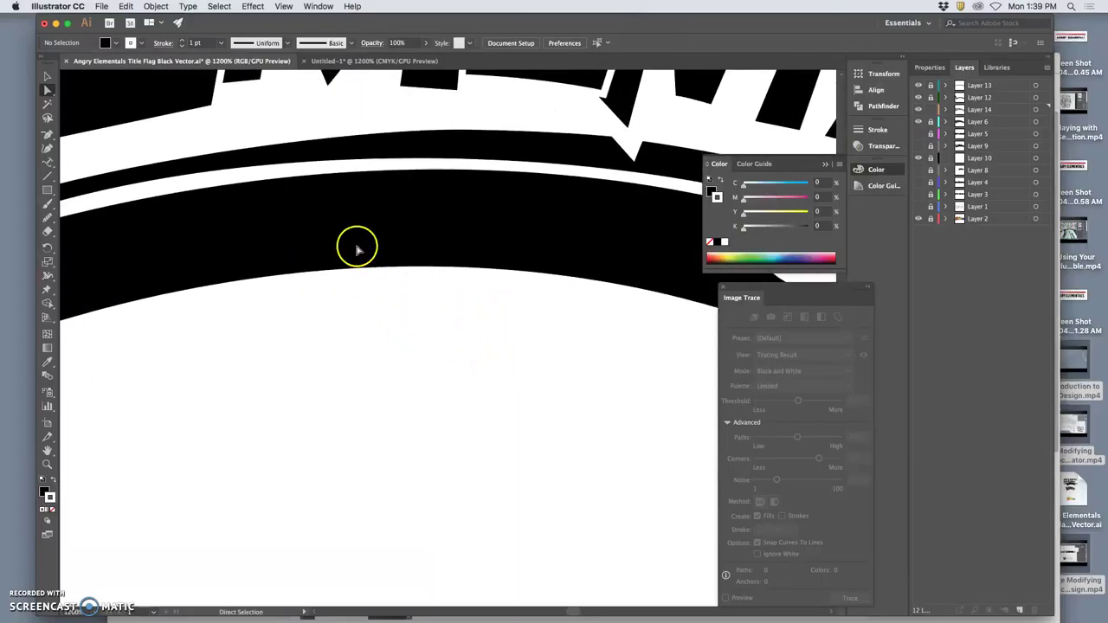
{"action": "key", "text": "super+minus"}
{"action": "scroll", "coordinate": [346, 250], "scroll_direction": "left", "scroll_amount": 3}
{"action": "key", "text": "v"}
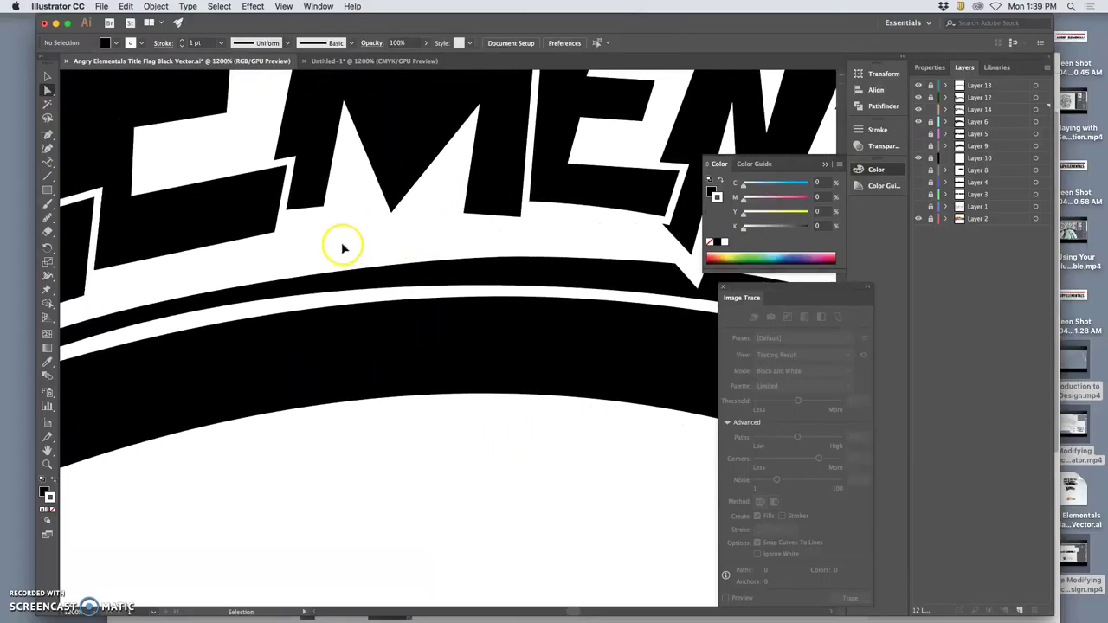
{"action": "key", "text": "super+minus"}
{"action": "key", "text": "super+minus"}
{"action": "key", "text": "super+minus"}
{"action": "key", "text": "a"}
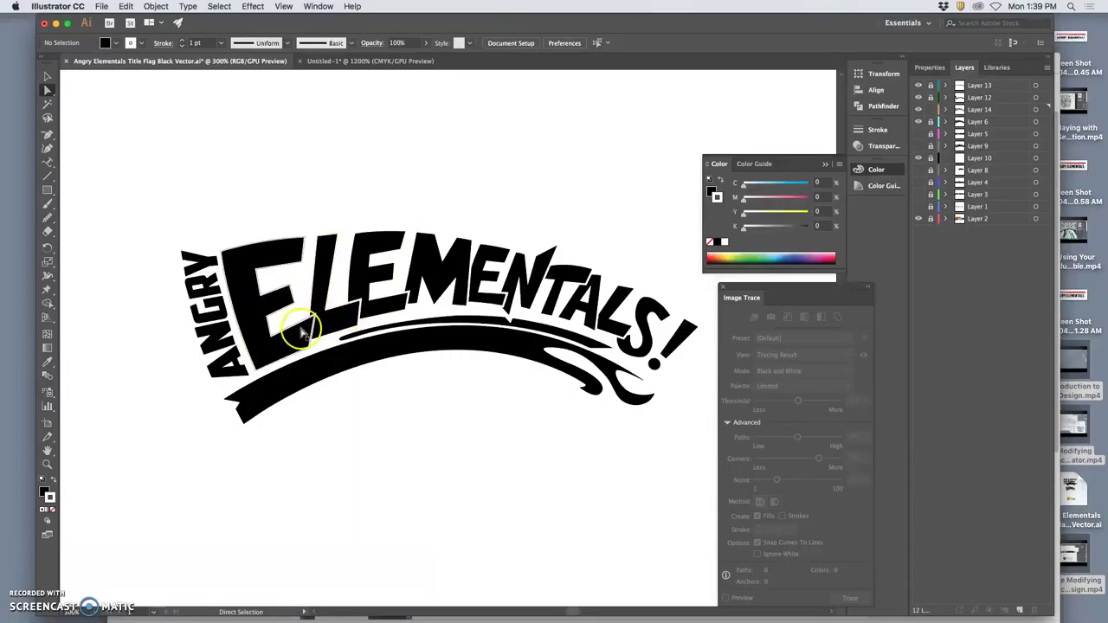
Hide the original lettering on Layer 6 and select all the artwork on Layer 14.
{"action": "left_click", "coordinate": [918, 123]}
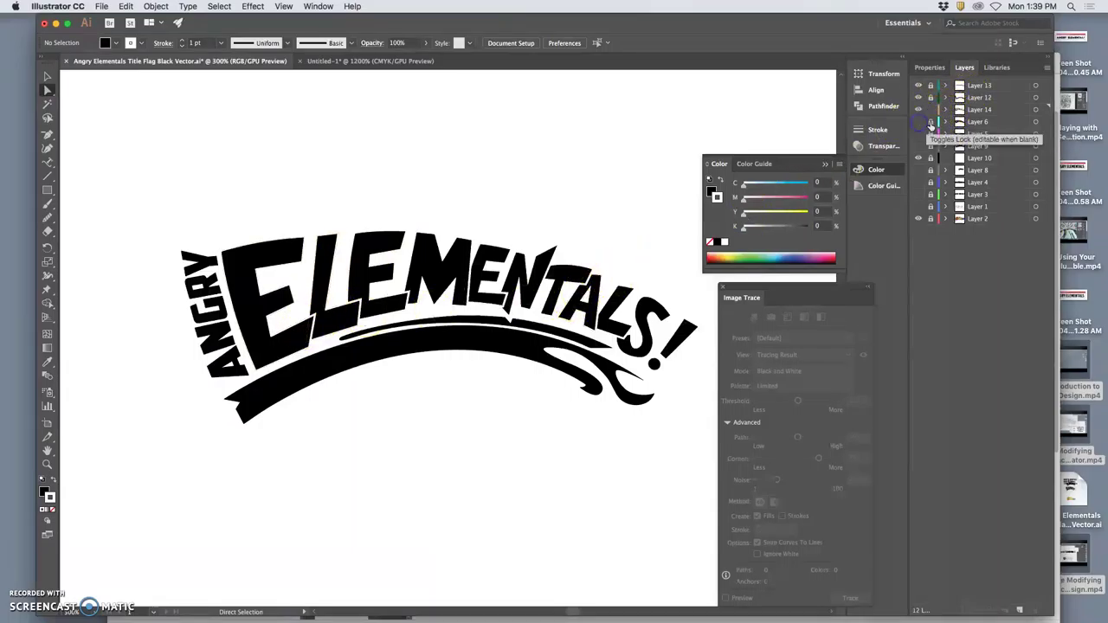
{"action": "left_click", "coordinate": [919, 123]}
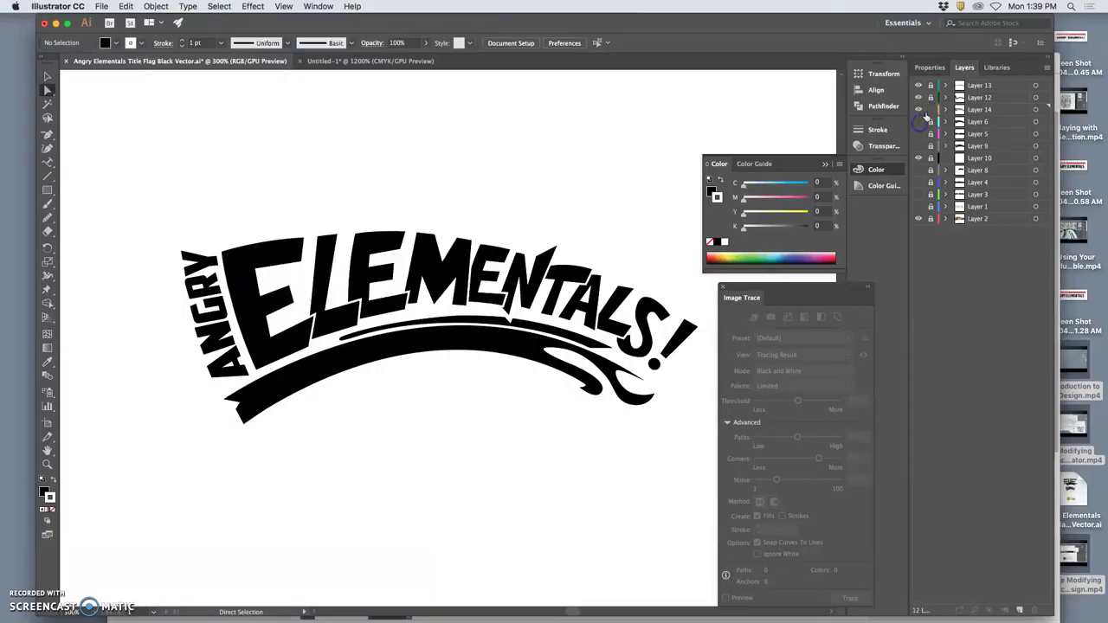
{"action": "left_click", "coordinate": [918, 110]}
{"action": "left_click", "coordinate": [918, 110]}
{"action": "left_click", "coordinate": [1035, 109]}
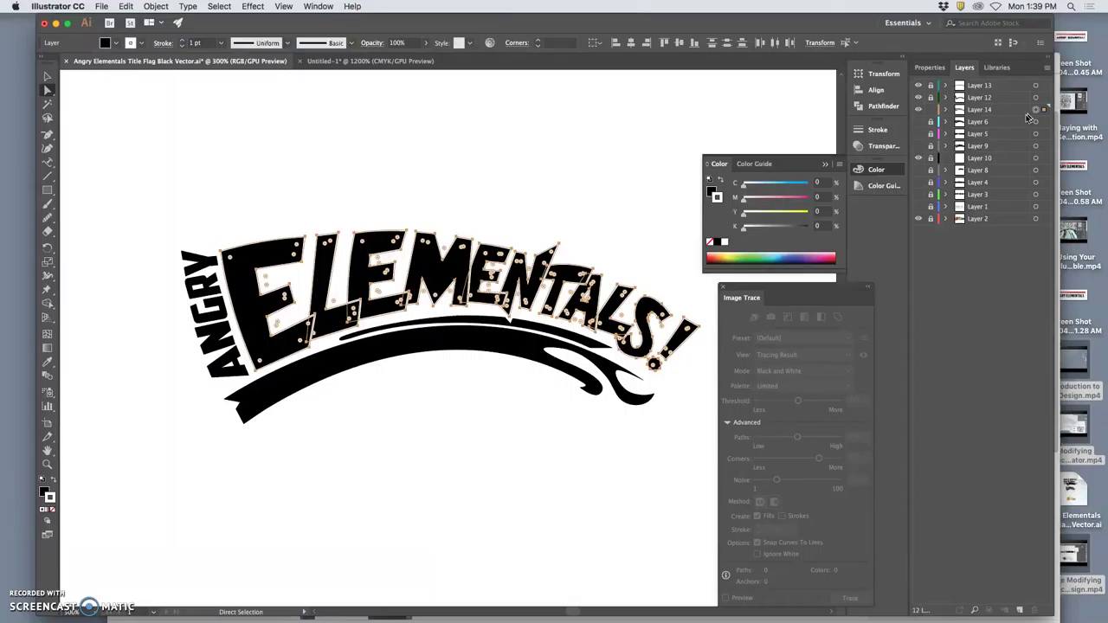
Try removing the fill from the selected Layer 14 letters and outlining their white strokes, checking against Layer 6.
{"action": "left_click", "coordinate": [44, 493]}
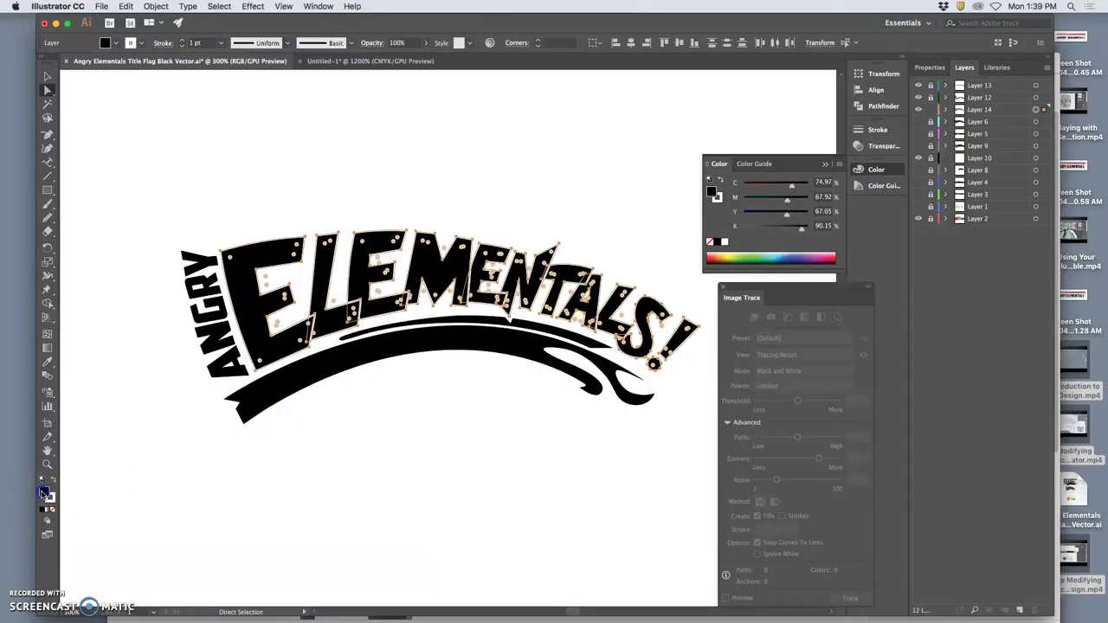
{"action": "left_click", "coordinate": [51, 511]}
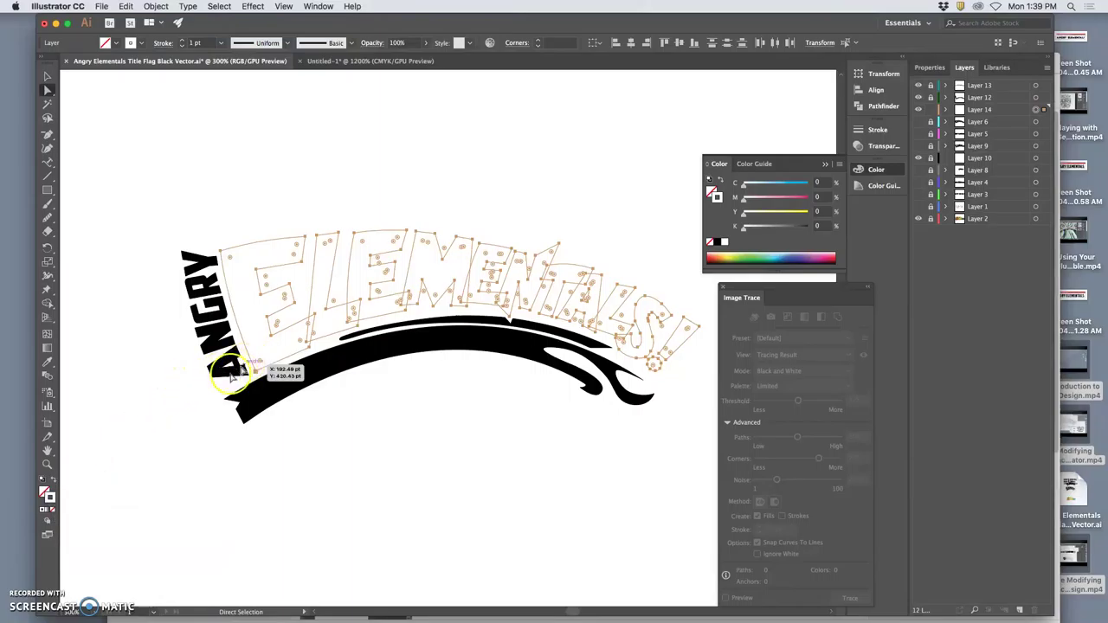
{"action": "left_click", "coordinate": [147, 6]}
{"action": "mouse_move", "coordinate": [180, 253]}
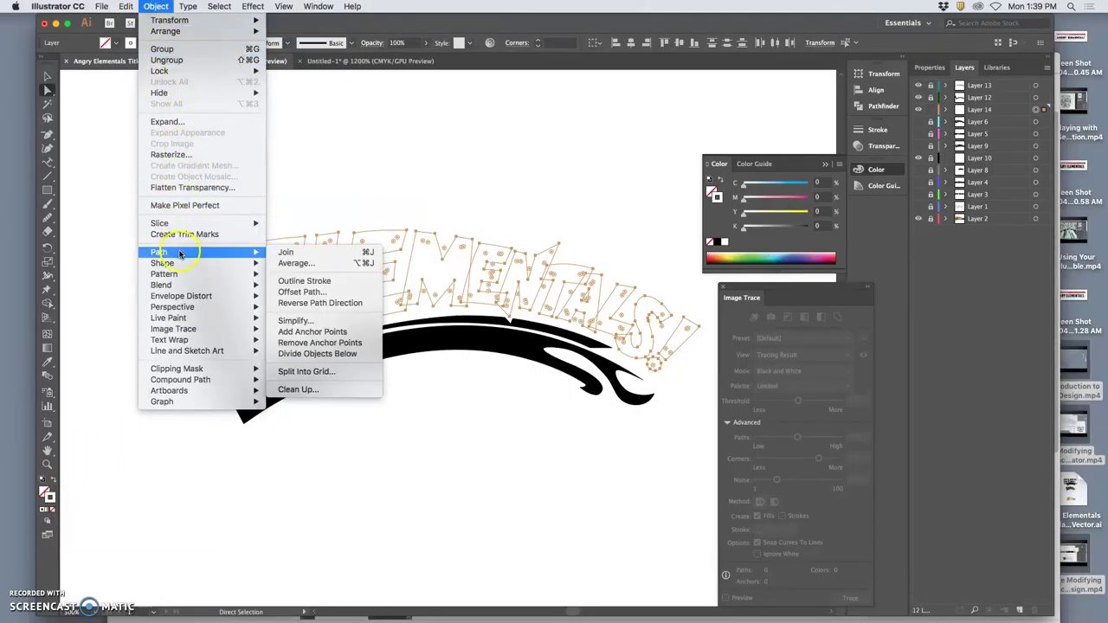
{"action": "left_click", "coordinate": [305, 281]}
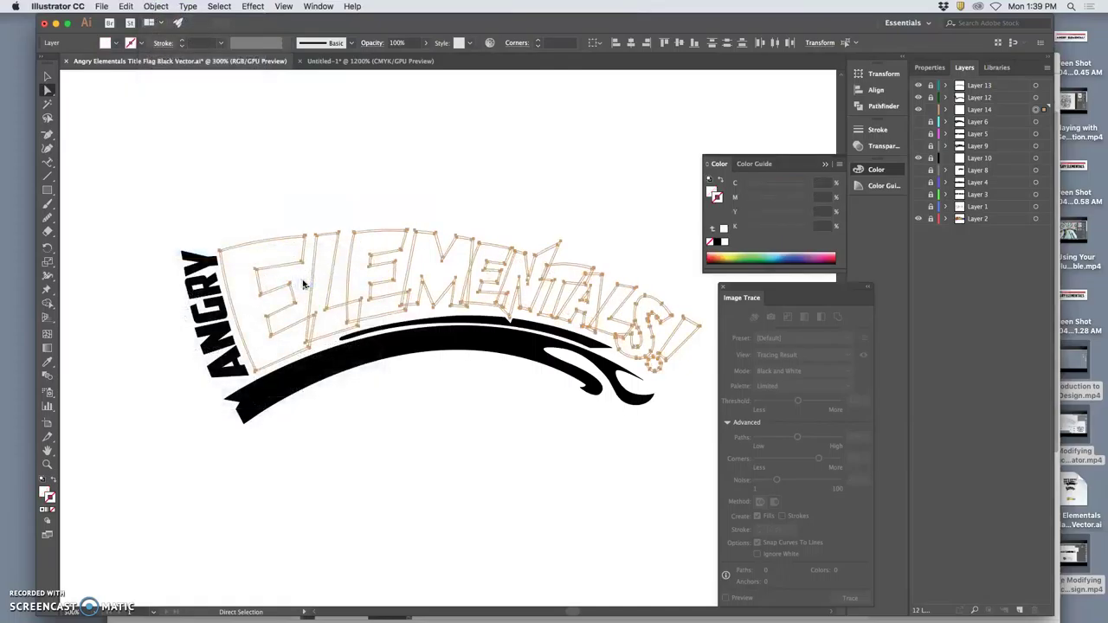
{"action": "left_click", "coordinate": [339, 199]}
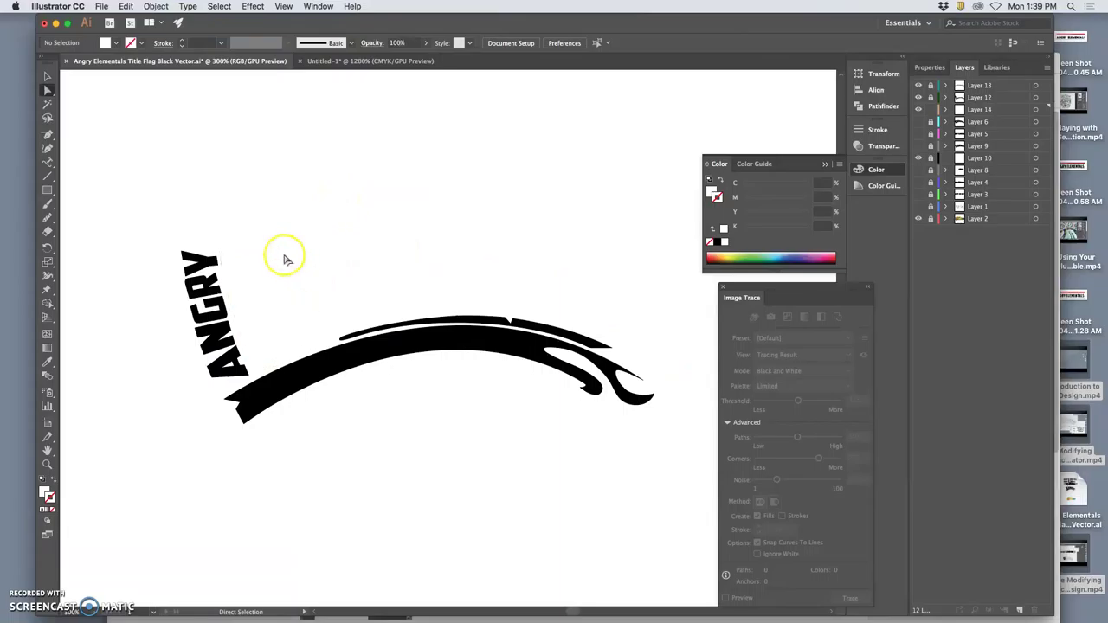
{"action": "left_click", "coordinate": [919, 122]}
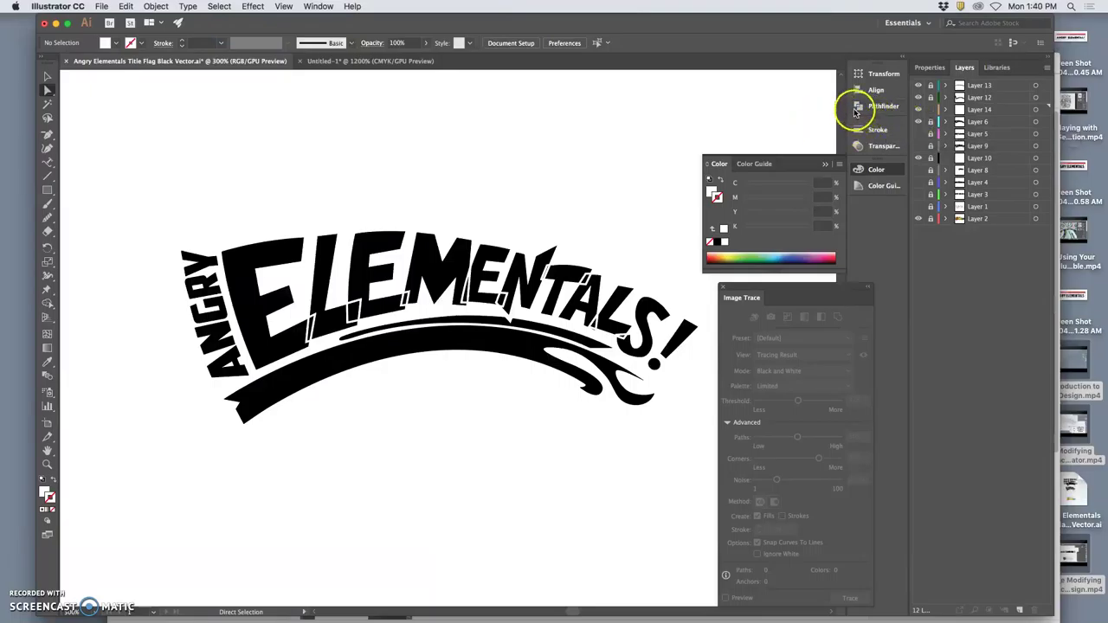
Undo the stroke outlining and the fill removal on the Layer 14 letters.
{"action": "key", "text": "super+z"}
{"action": "key", "text": "super+z"}
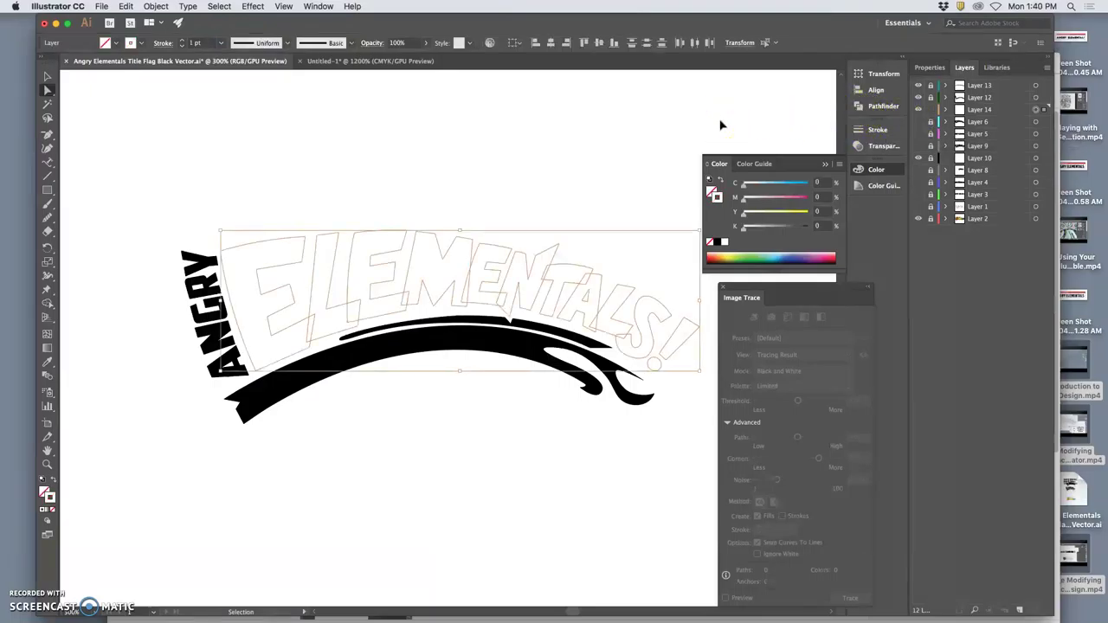
{"action": "key", "text": "super+z"}
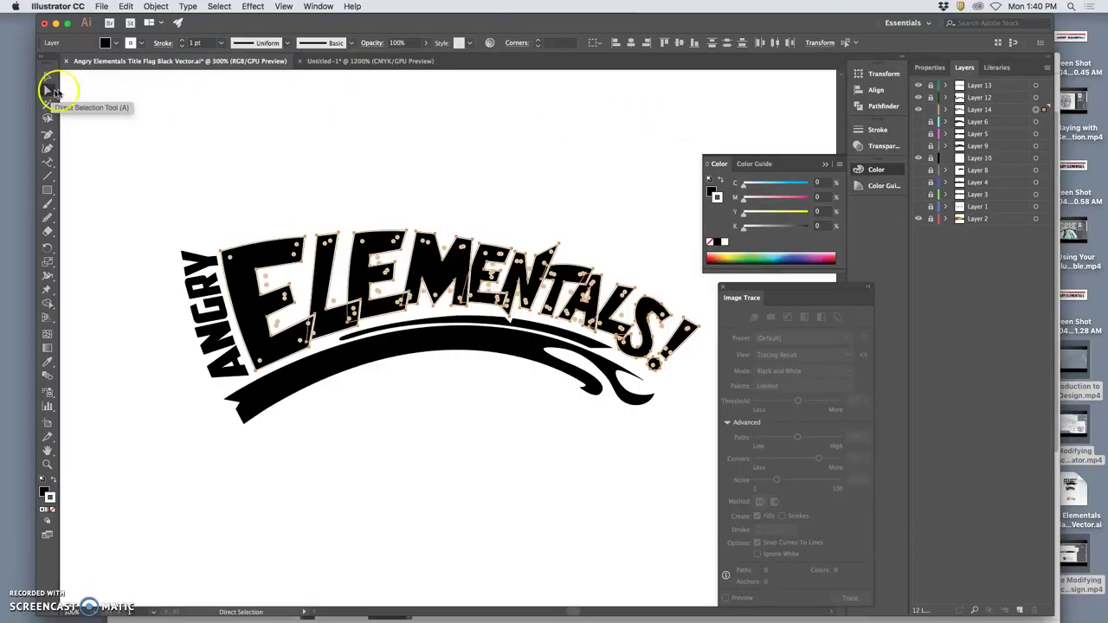
Convert the white strokes of the Layer 14 letters to outlined shapes with Outline Stroke, keeping the black fills, and deselect.
{"action": "left_click", "coordinate": [156, 6]}
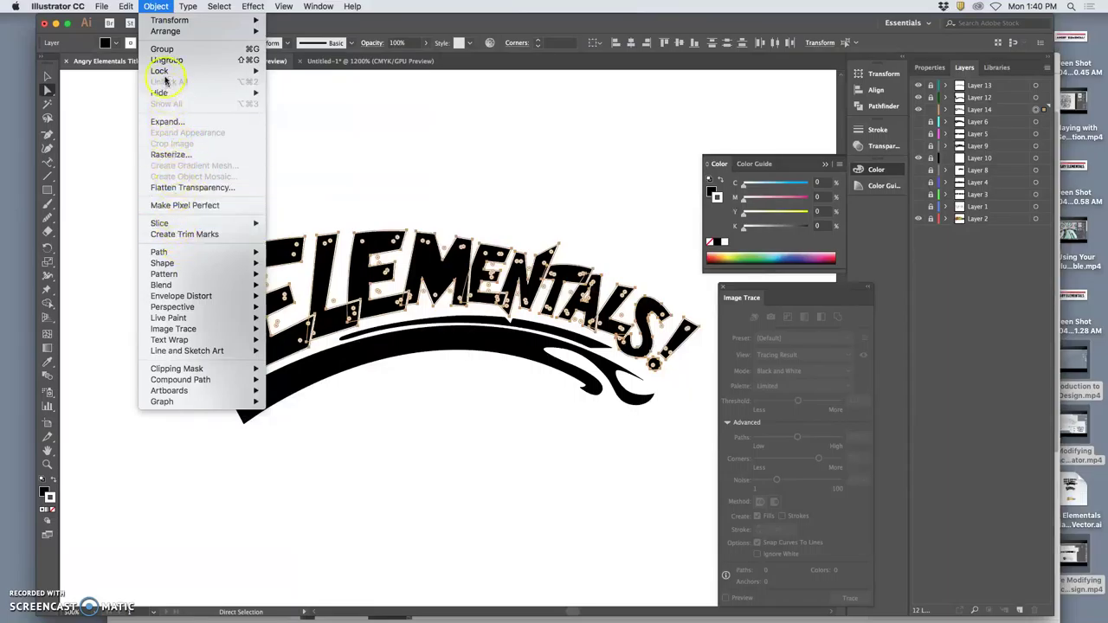
{"action": "mouse_move", "coordinate": [178, 252]}
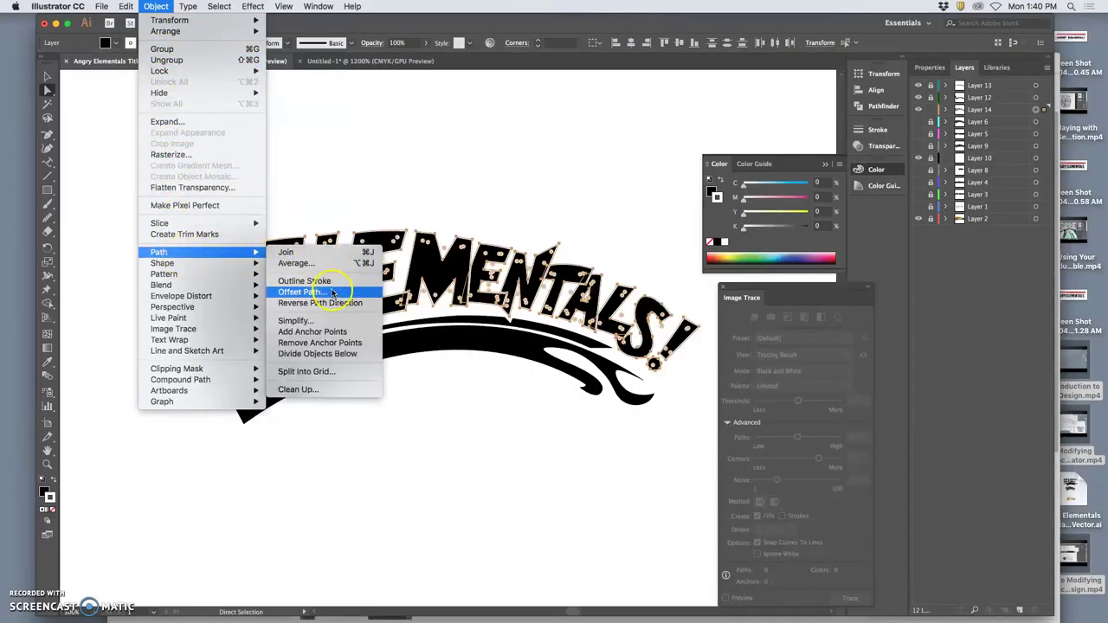
{"action": "left_click", "coordinate": [304, 281]}
{"action": "left_click", "coordinate": [382, 186]}
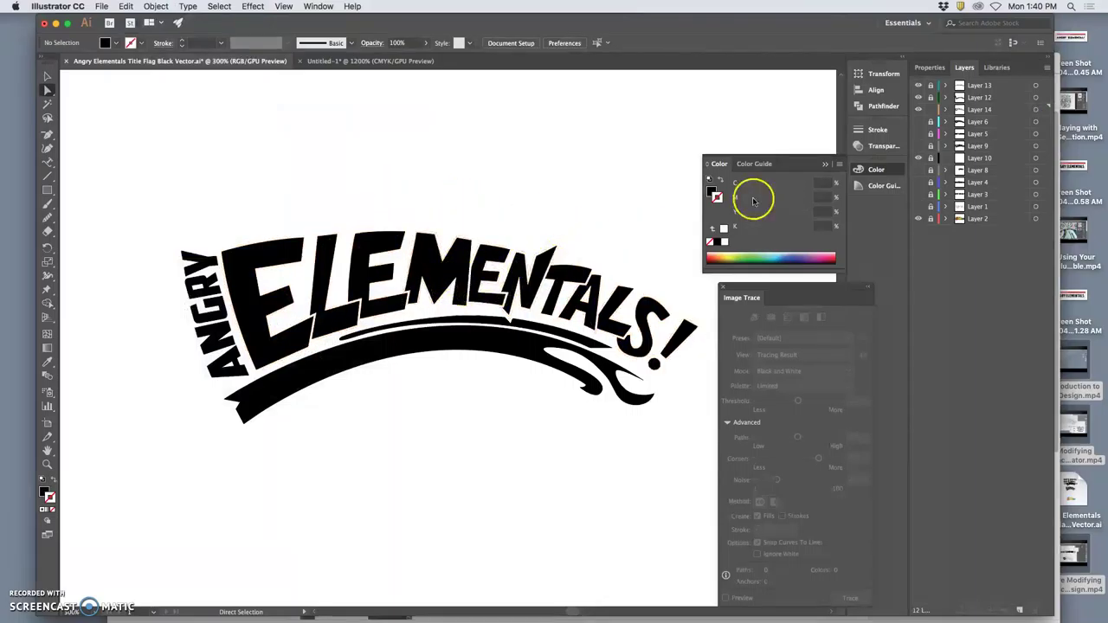
Inspect the letter groups in Layer 14 by toggling the M group's visibility, leaving it shown and the layer collapsed.
{"action": "left_click", "coordinate": [932, 123]}
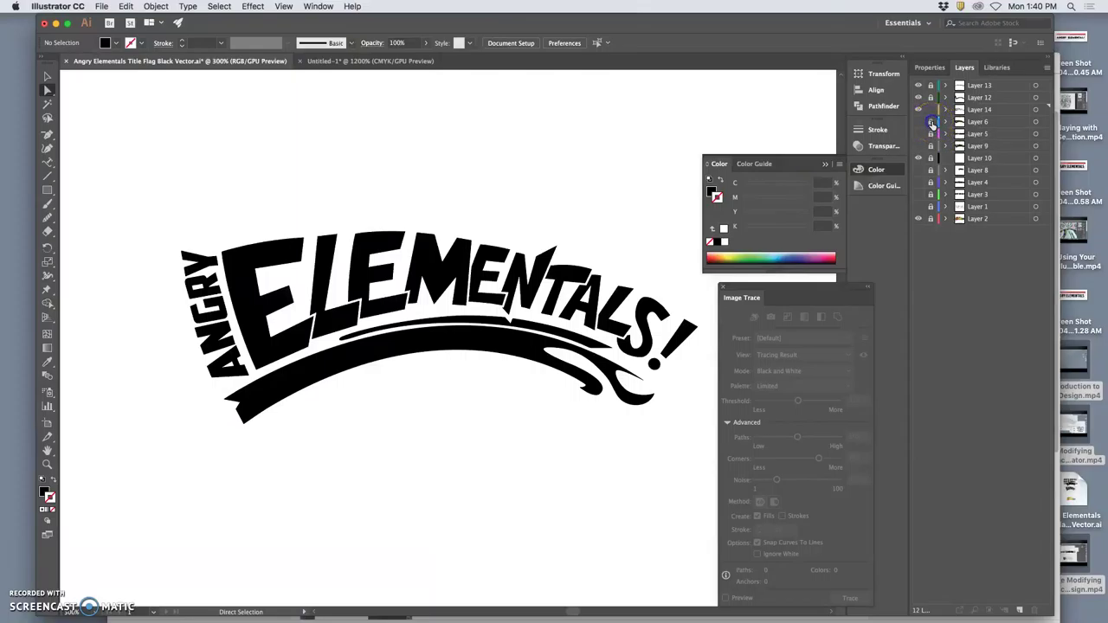
{"action": "left_click", "coordinate": [944, 110]}
{"action": "left_click", "coordinate": [960, 130]}
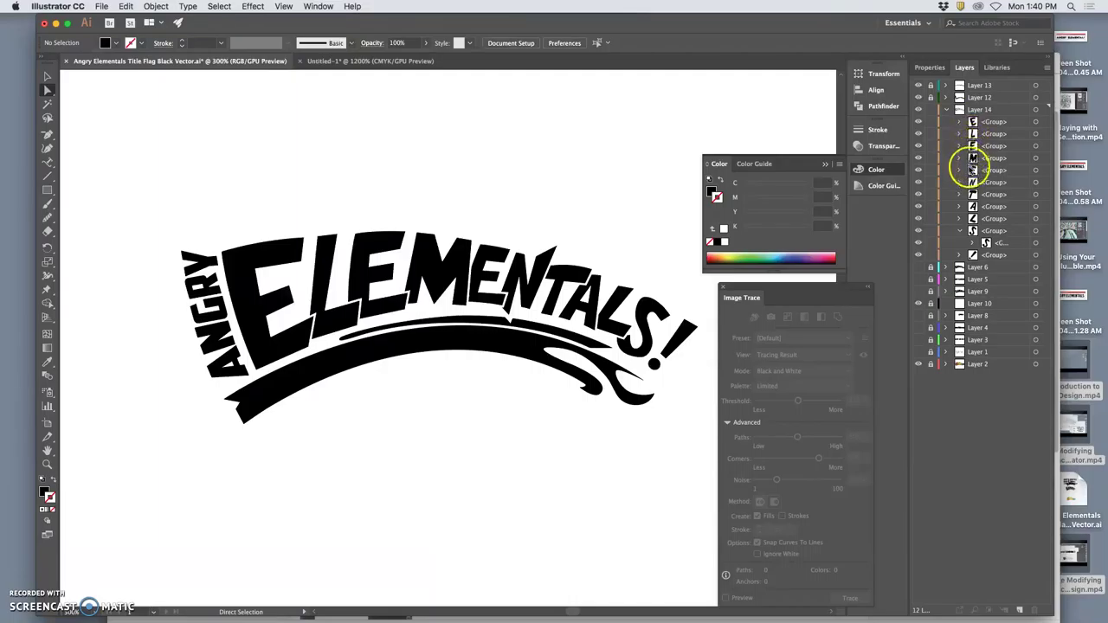
{"action": "left_click", "coordinate": [919, 158]}
{"action": "left_click", "coordinate": [918, 159]}
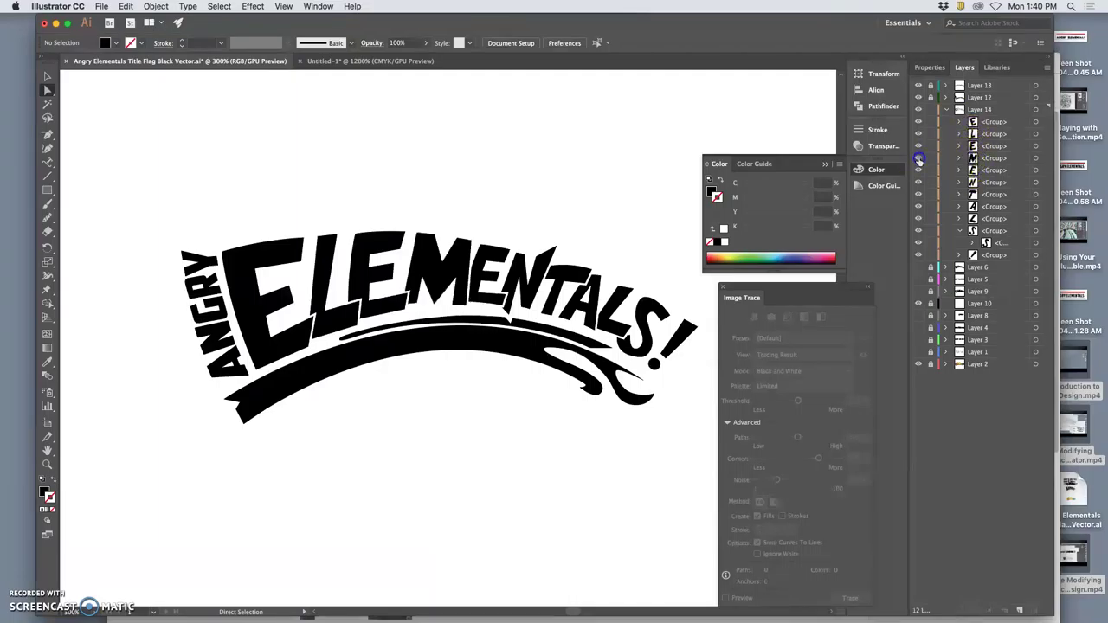
{"action": "left_click", "coordinate": [919, 158]}
{"action": "left_click", "coordinate": [918, 159]}
{"action": "left_click", "coordinate": [946, 110]}
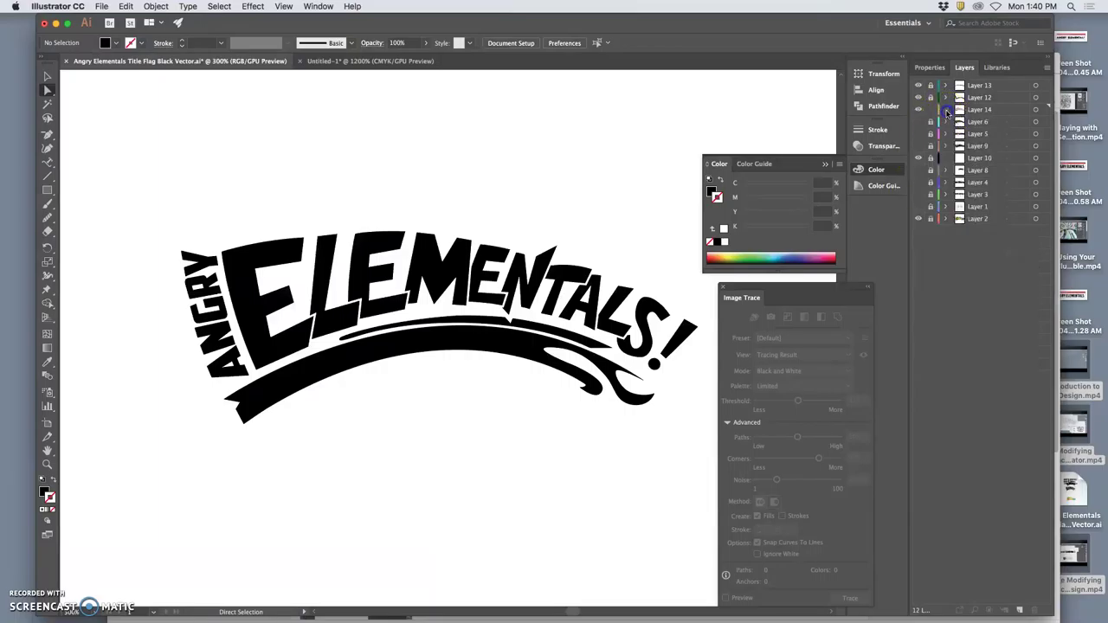
Compare Layer 14's separated letters with the original lettering on Layer 6, leave both layers shown, and save the file.
{"action": "left_click", "coordinate": [919, 121]}
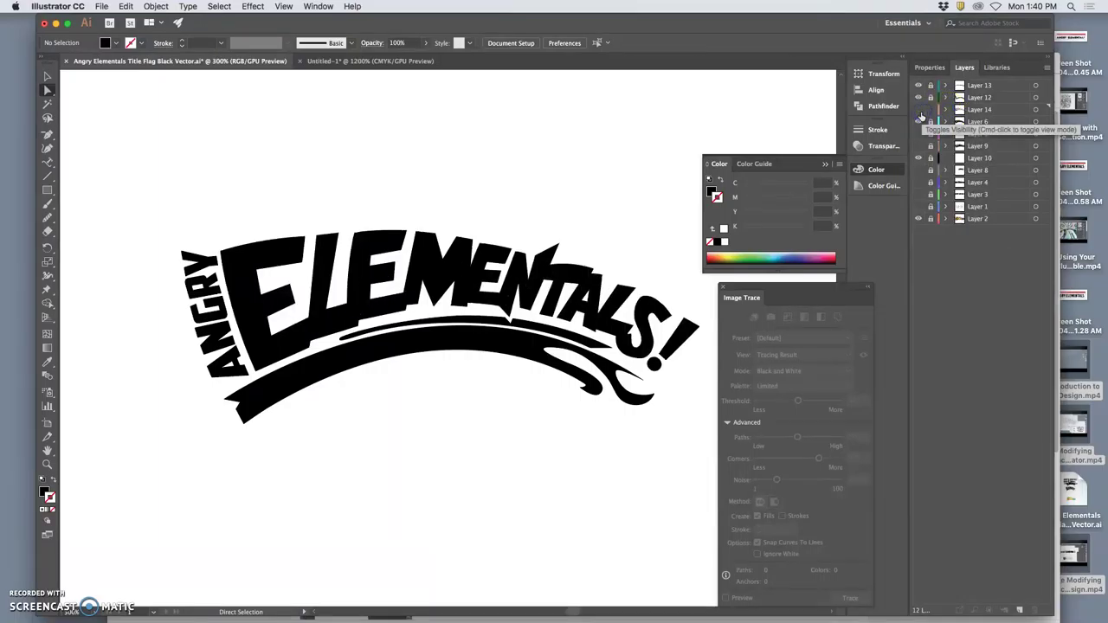
{"action": "left_click", "coordinate": [920, 117]}
{"action": "left_click", "coordinate": [920, 118]}
{"action": "left_click", "coordinate": [920, 117]}
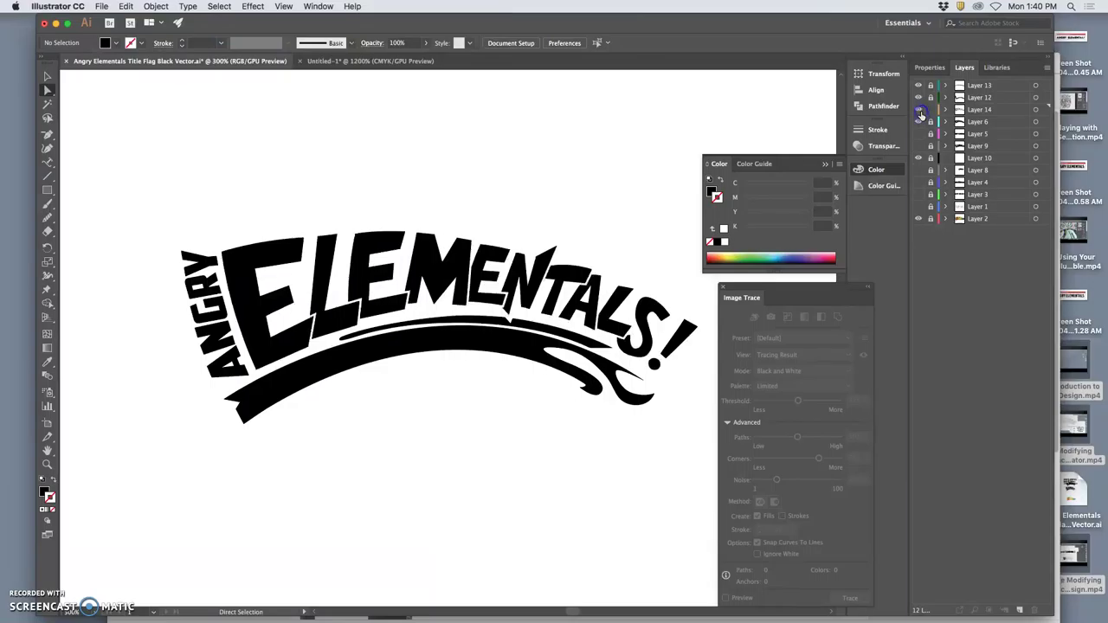
{"action": "left_click", "coordinate": [920, 118]}
{"action": "left_click", "coordinate": [921, 117]}
{"action": "key", "text": "super+s"}
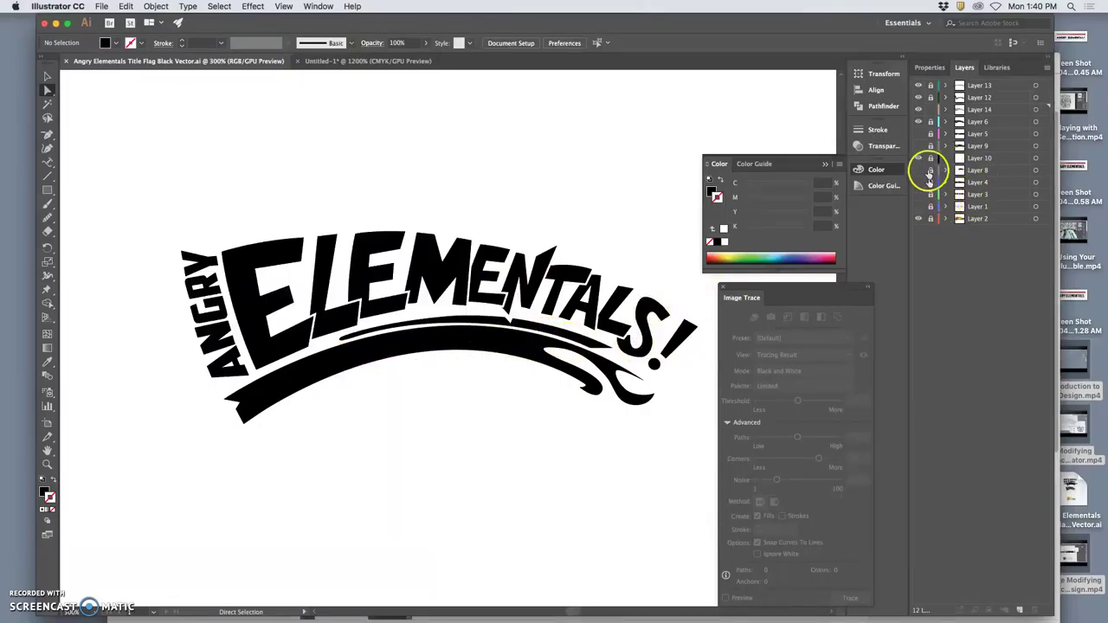
Show the sketch on Layer 1 and hide the ANGRY lettering and banner on Layer 12.
{"action": "left_click", "coordinate": [919, 97]}
{"action": "left_click", "coordinate": [918, 98]}
{"action": "left_click", "coordinate": [920, 208]}
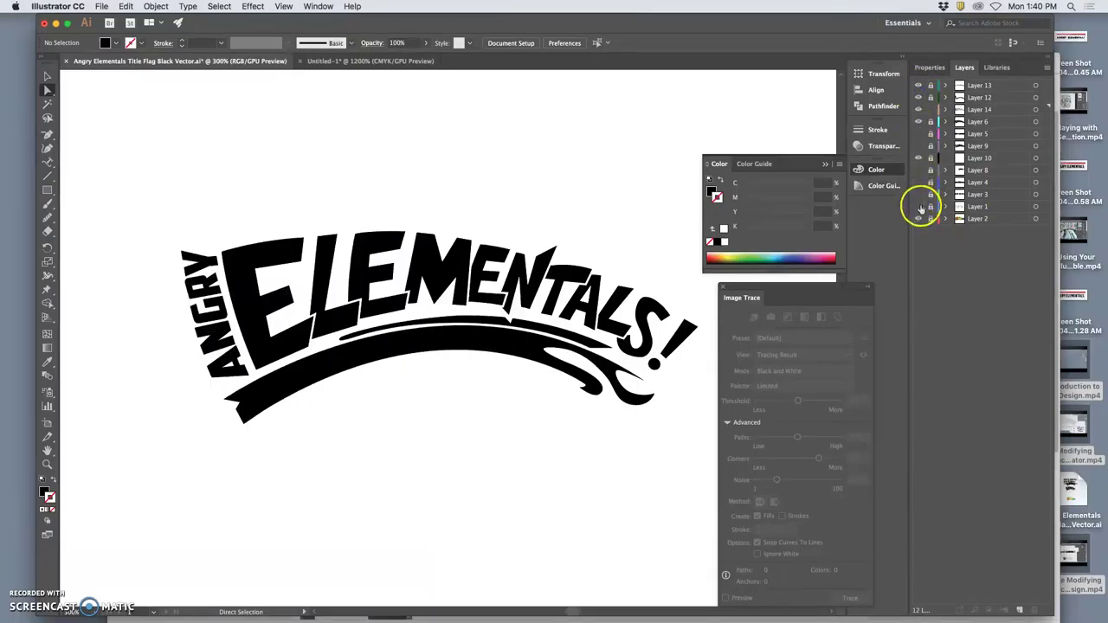
{"action": "left_click", "coordinate": [919, 109]}
{"action": "left_click", "coordinate": [919, 109]}
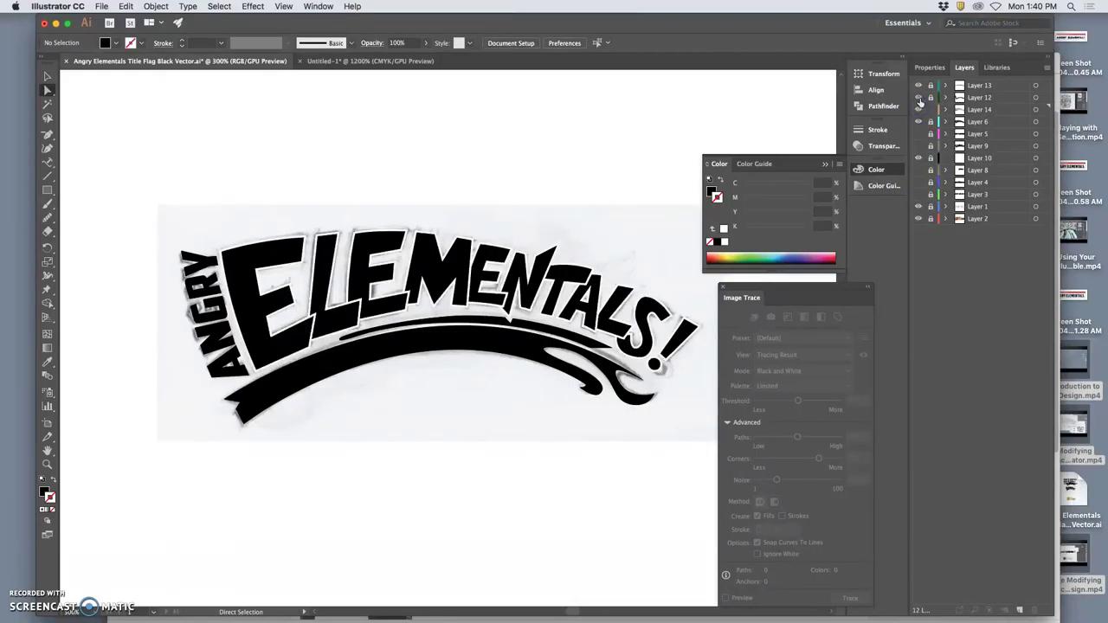
{"action": "left_click", "coordinate": [918, 97]}
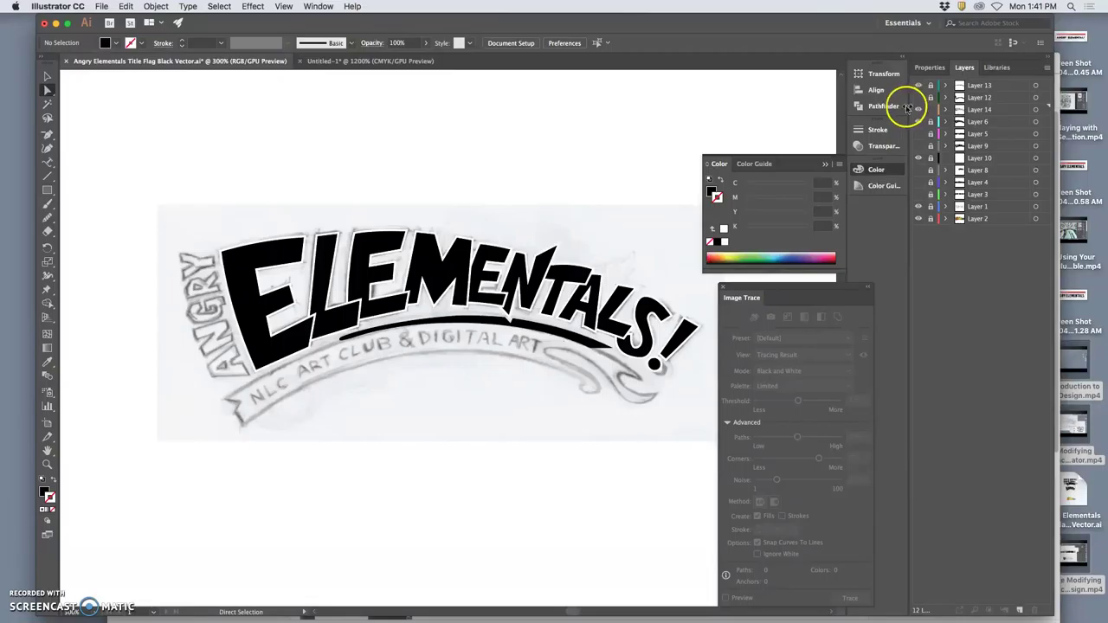
Review the alternative title lettering on Layers 3, 4 and 8 by showing them briefly, leaving all three hidden.
{"action": "key", "text": "super+minus"}
{"action": "key", "text": "super+minus"}
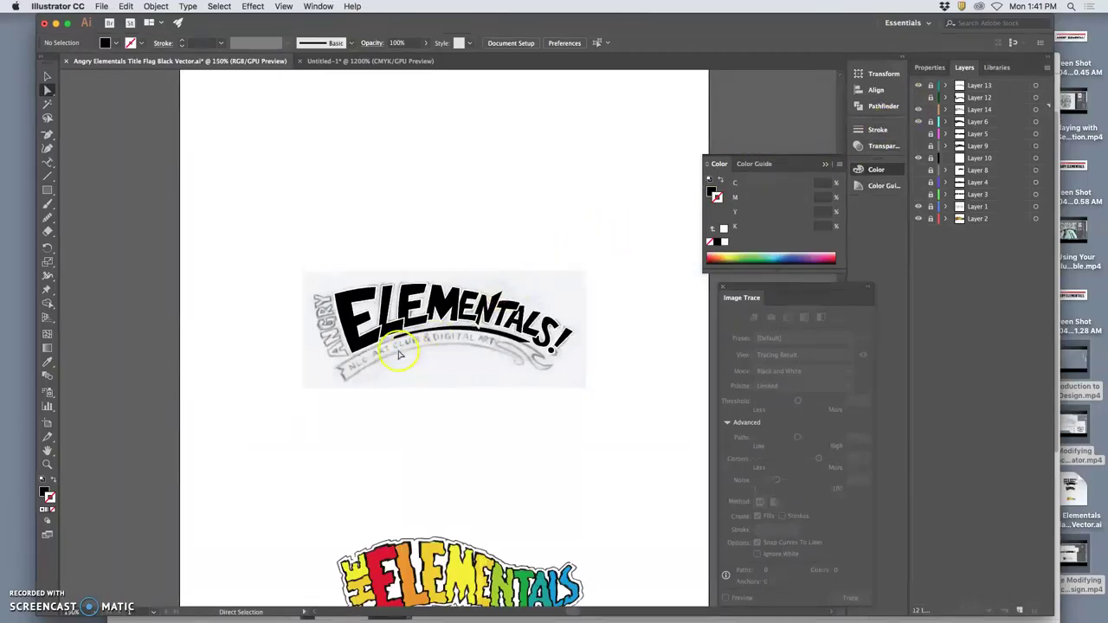
{"action": "left_click", "coordinate": [919, 194]}
{"action": "left_click", "coordinate": [923, 180]}
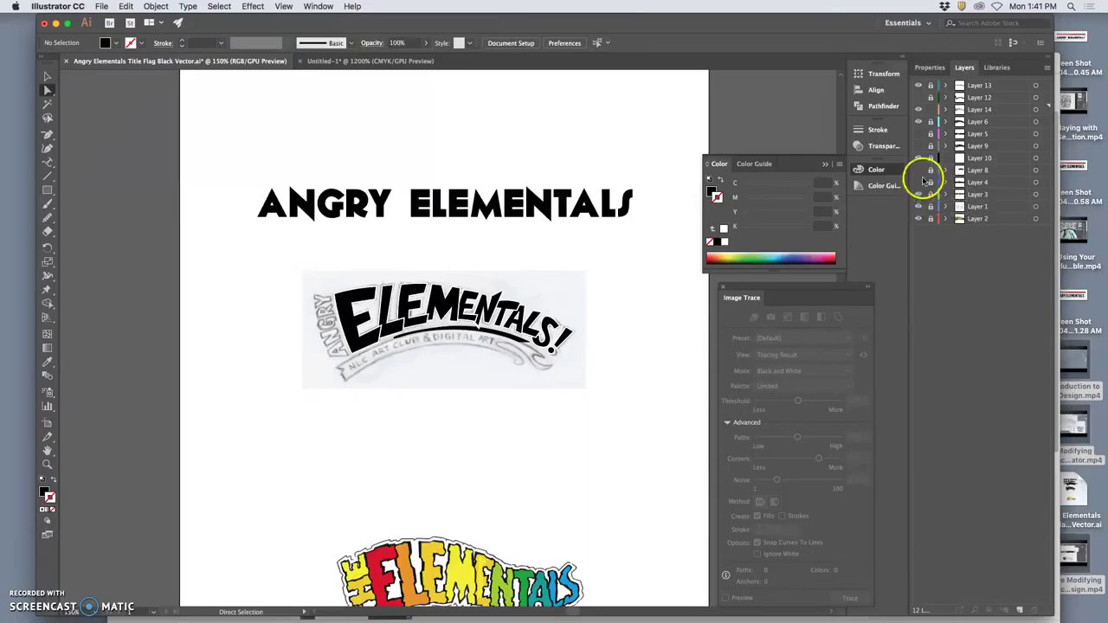
{"action": "left_click", "coordinate": [920, 181]}
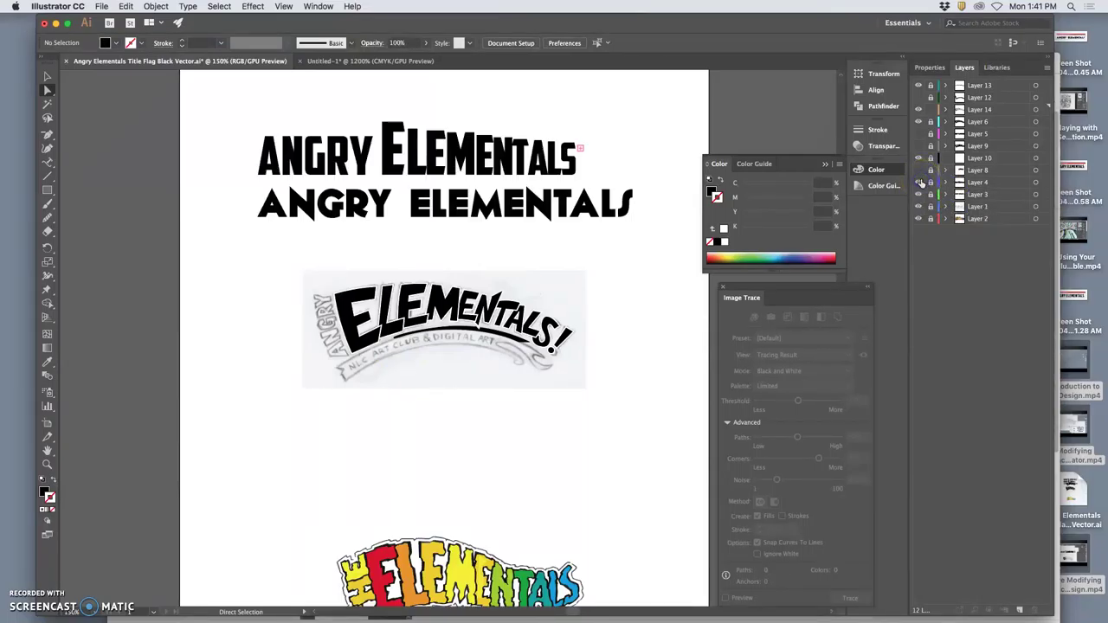
{"action": "left_click", "coordinate": [919, 171]}
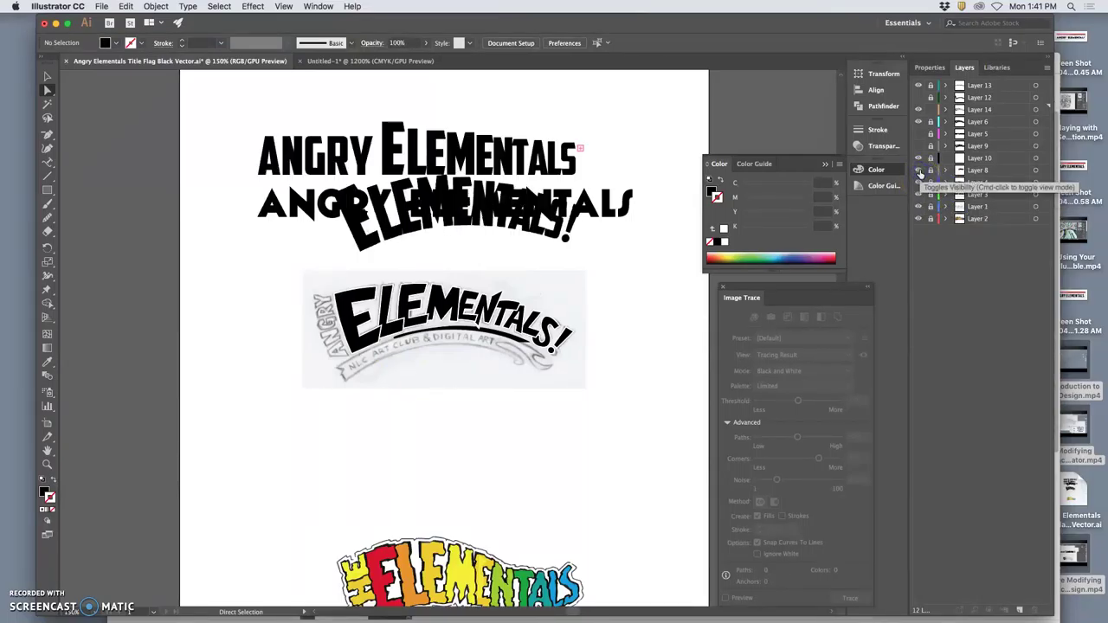
{"action": "left_click", "coordinate": [919, 171]}
{"action": "left_click", "coordinate": [918, 195]}
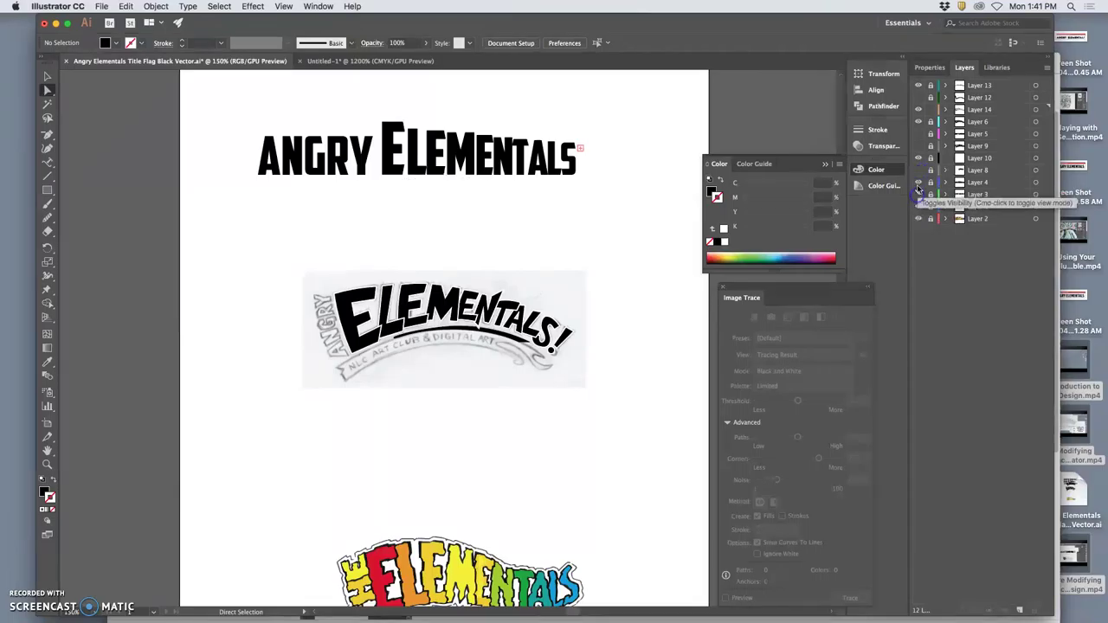
{"action": "left_click", "coordinate": [920, 183]}
Show the ANGRY ELEMENTALS text on Layer 5 and move that layer directly below Layer 4.
{"action": "left_click", "coordinate": [921, 134]}
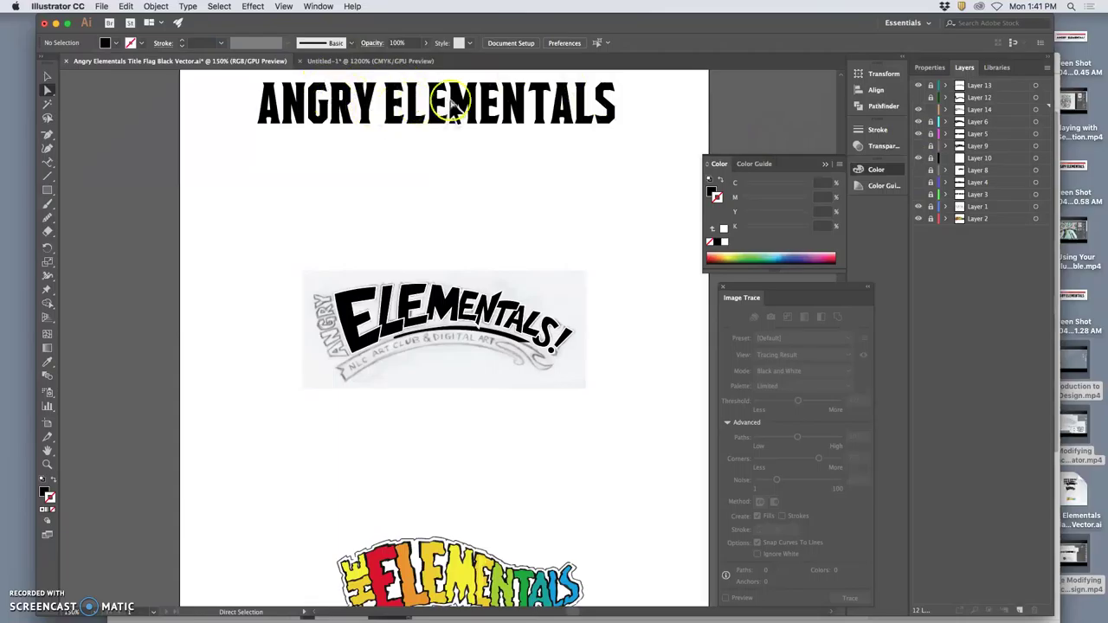
{"action": "scroll", "coordinate": [606, 111], "scroll_direction": "up", "scroll_amount": 2}
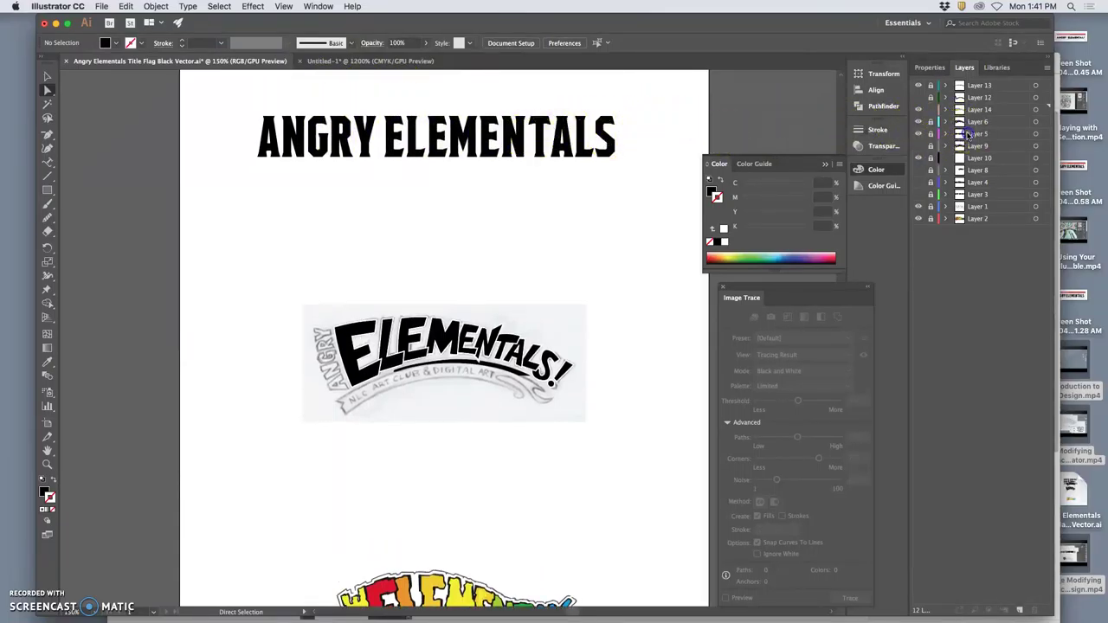
{"action": "left_click", "coordinate": [969, 134]}
{"action": "left_click_drag", "start_coordinate": [965, 186], "coordinate": [966, 188]}
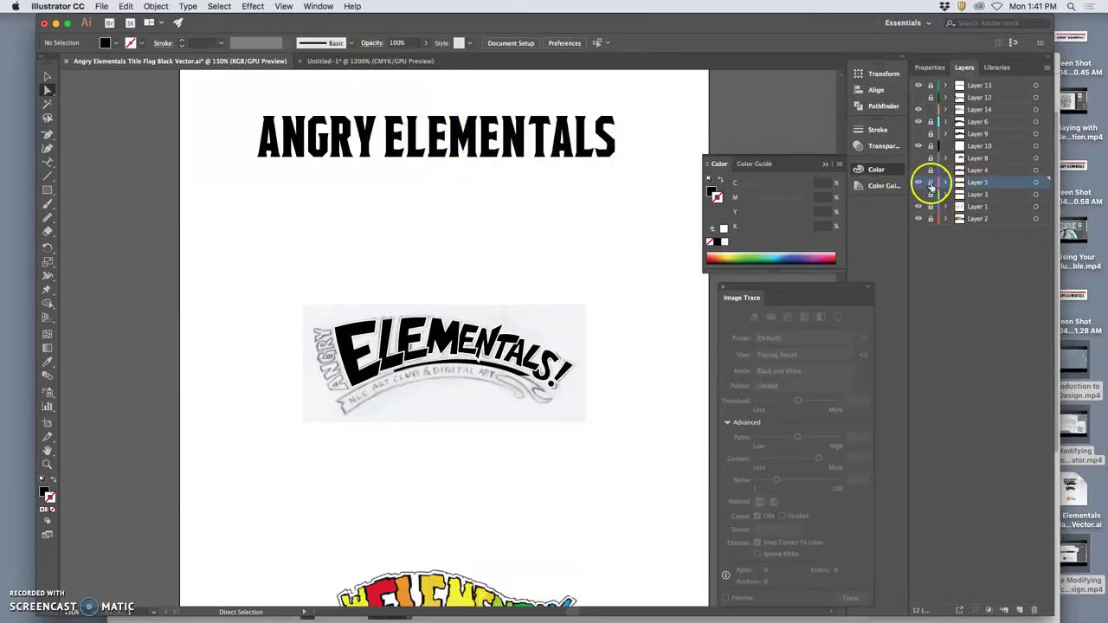
Copy the Layer 5 text in place onto a new layer directly above it, with Layer 5 locked and hidden.
{"action": "left_click", "coordinate": [1035, 184]}
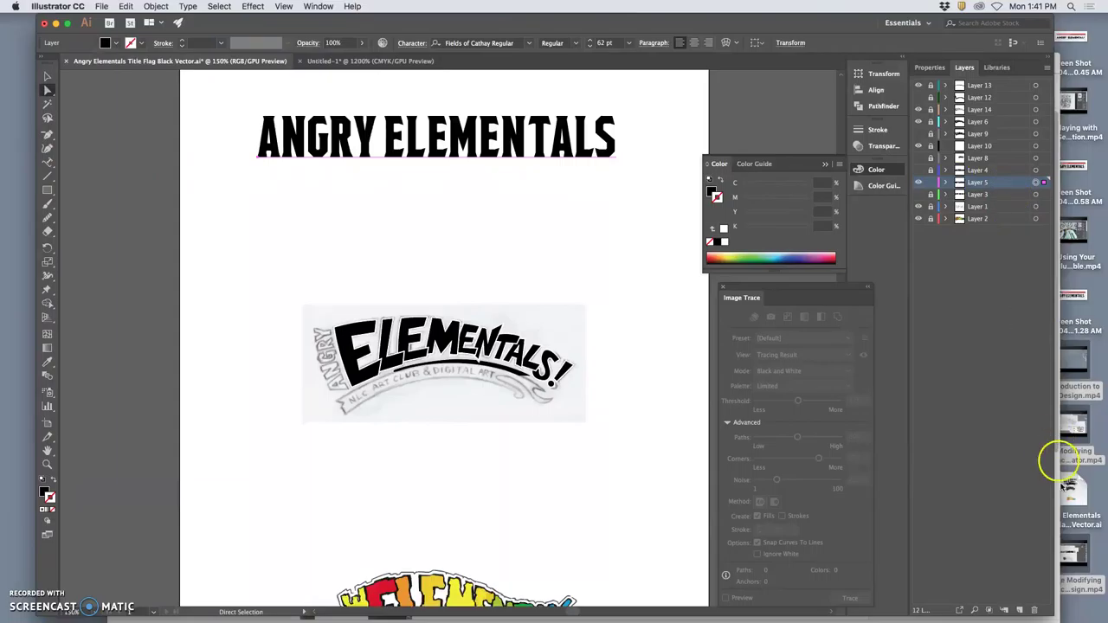
{"action": "left_click", "coordinate": [1019, 610]}
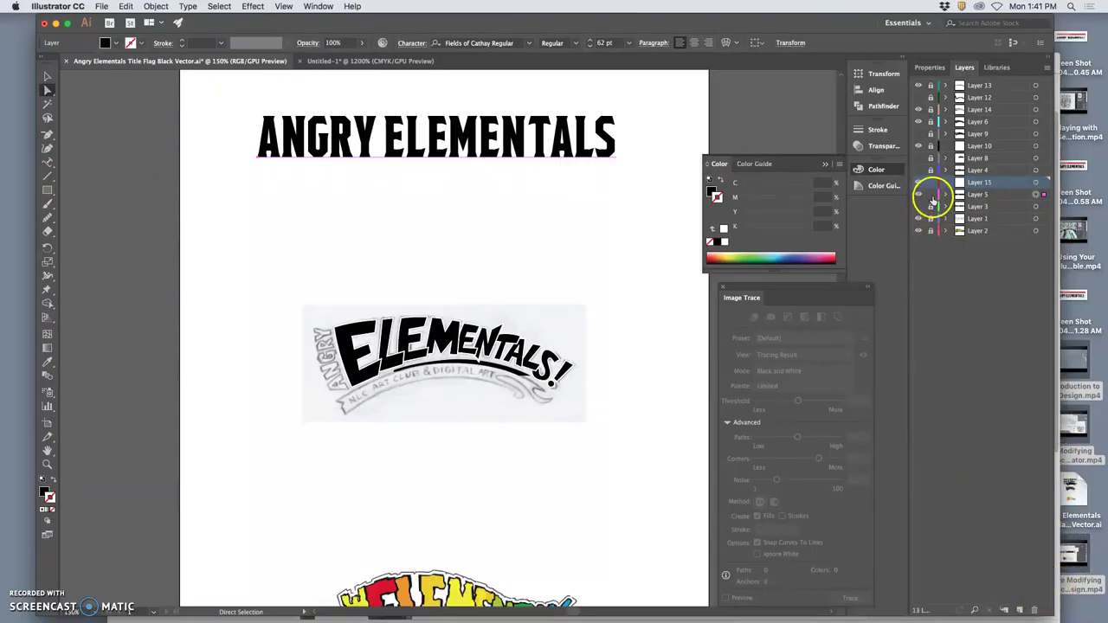
{"action": "left_click", "coordinate": [931, 198]}
{"action": "left_click", "coordinate": [919, 195]}
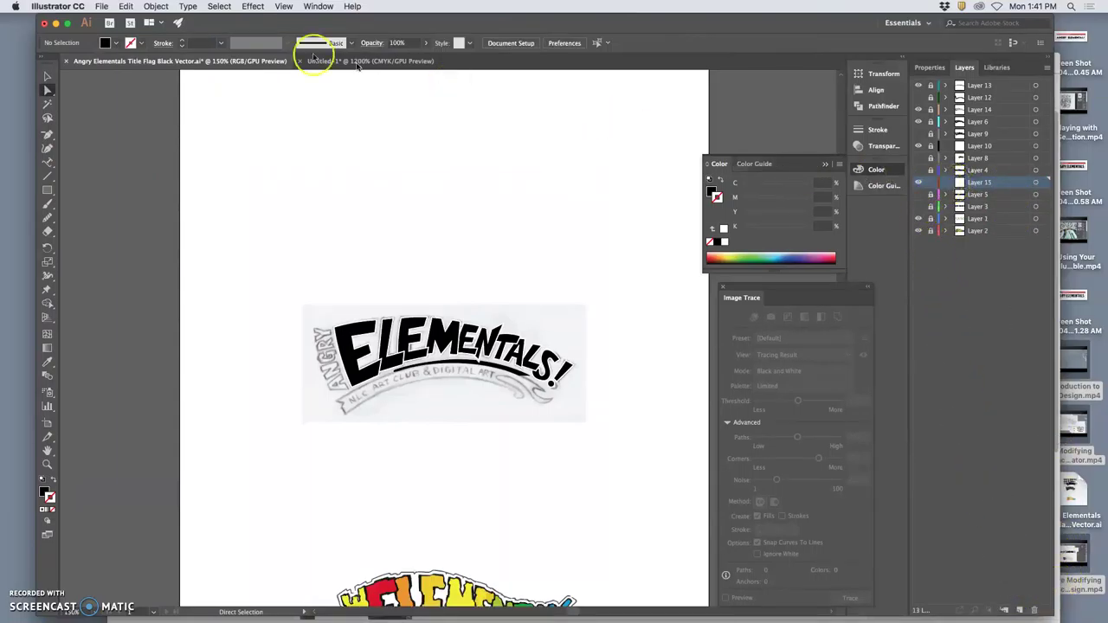
{"action": "left_click", "coordinate": [126, 6]}
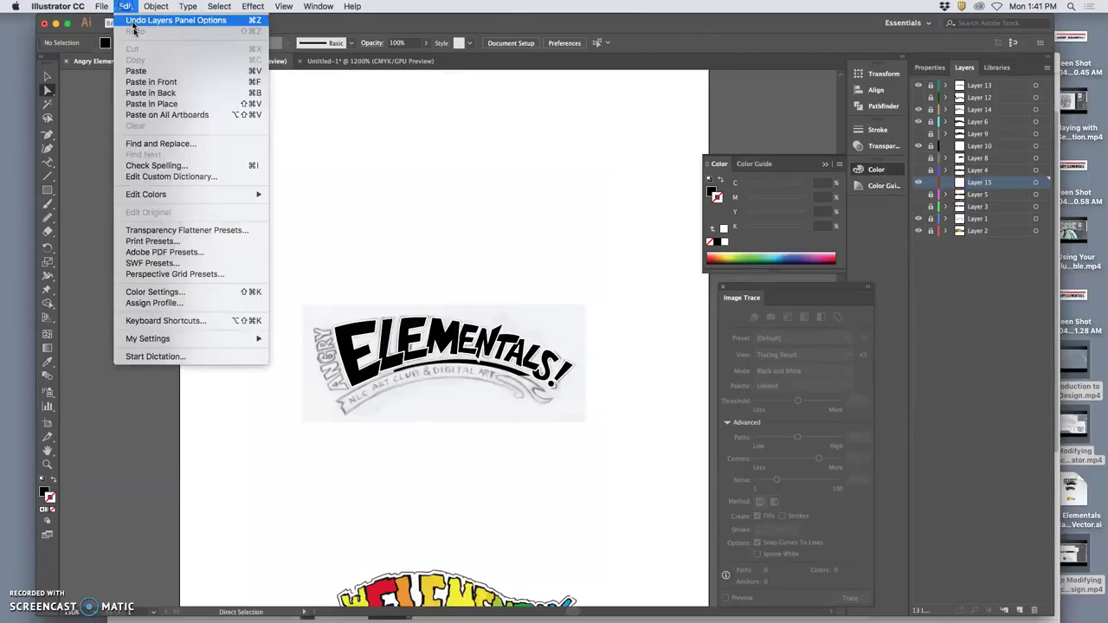
{"action": "left_click", "coordinate": [152, 104]}
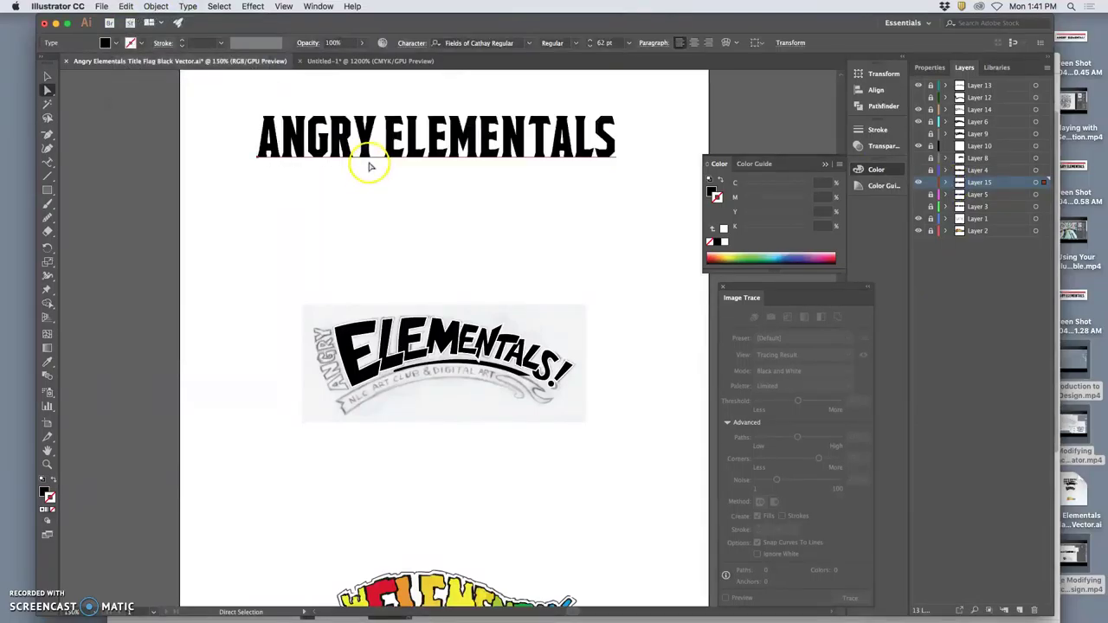
Draw a Pen tool curve along the sketched banner's lower edge, from its left end to just past the word ART.
{"action": "left_click", "coordinate": [50, 163]}
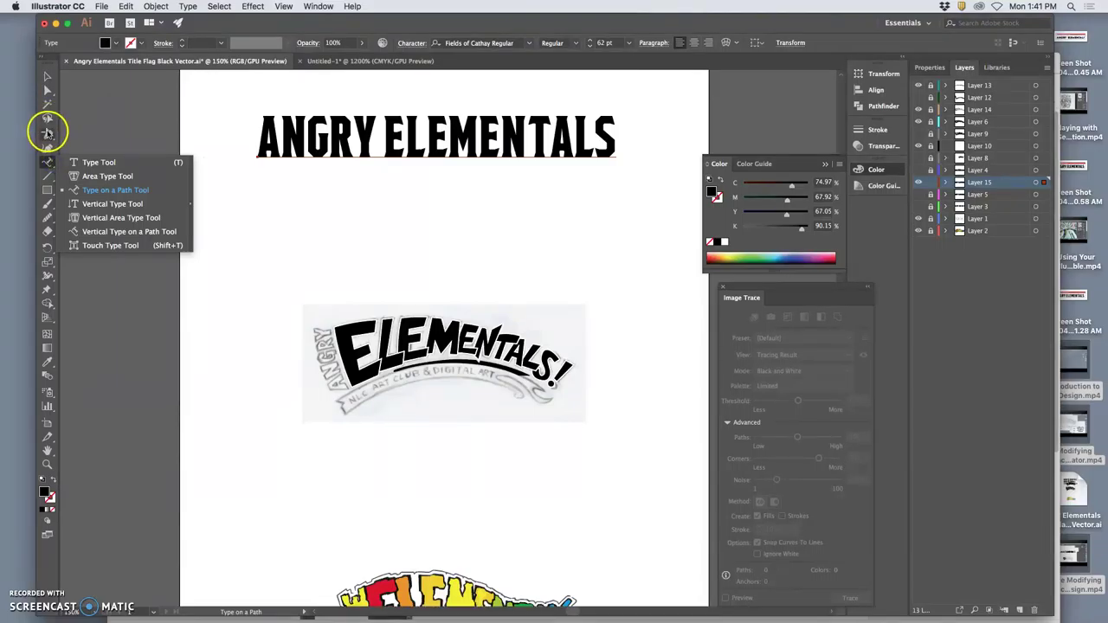
{"action": "left_click", "coordinate": [48, 136]}
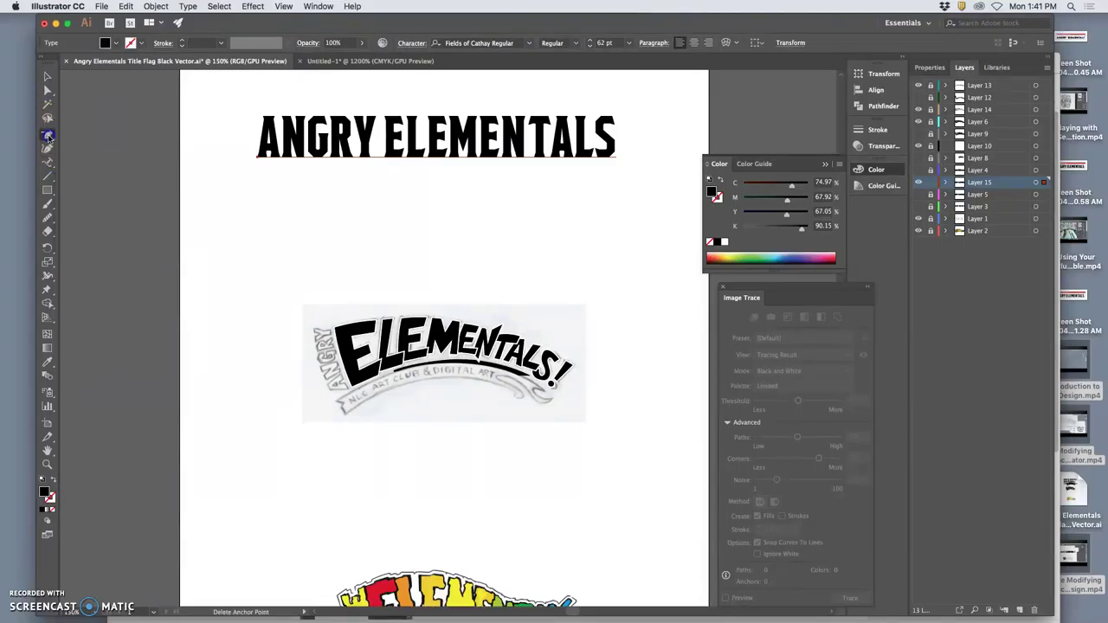
{"action": "left_click", "coordinate": [47, 136]}
{"action": "left_click", "coordinate": [95, 132]}
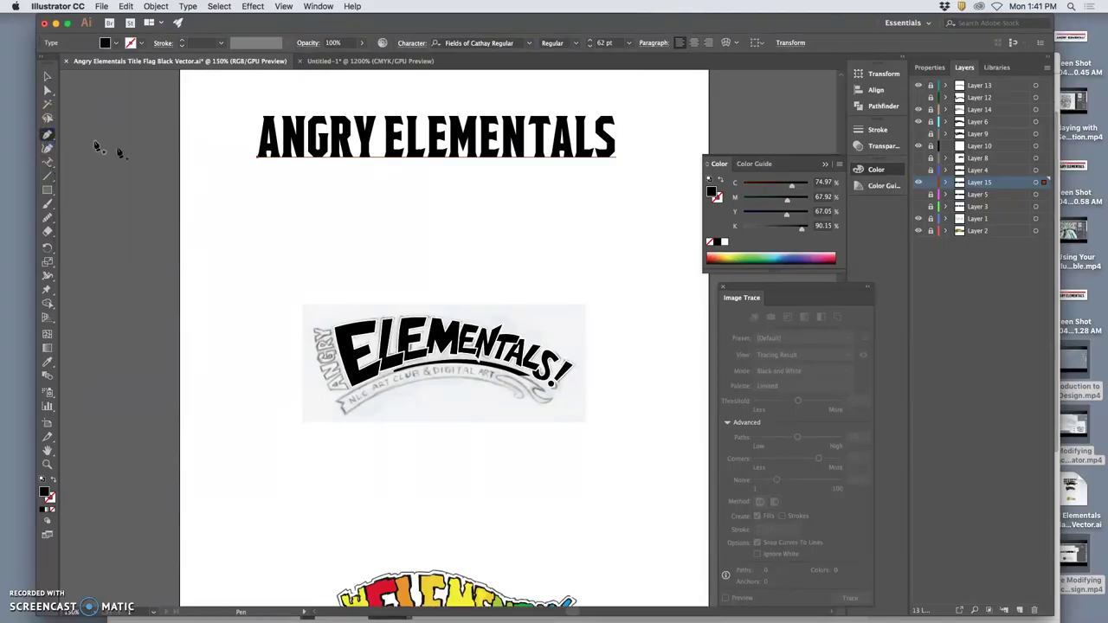
{"action": "left_click", "coordinate": [341, 415]}
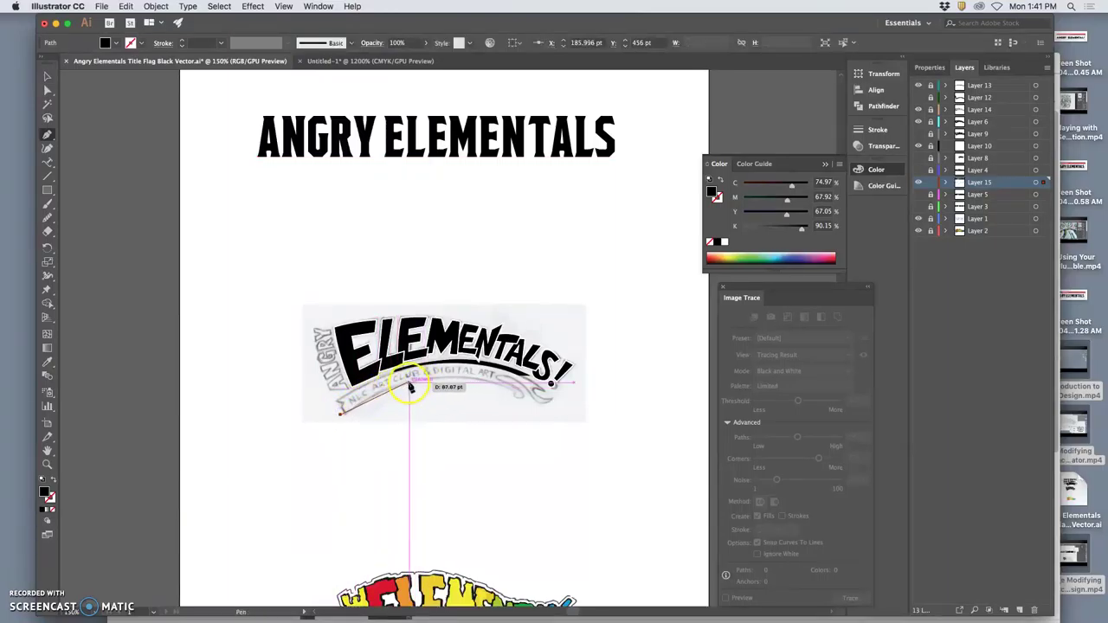
{"action": "left_click", "coordinate": [506, 386]}
{"action": "left_click_drag", "start_coordinate": [505, 388], "coordinate": [551, 409]}
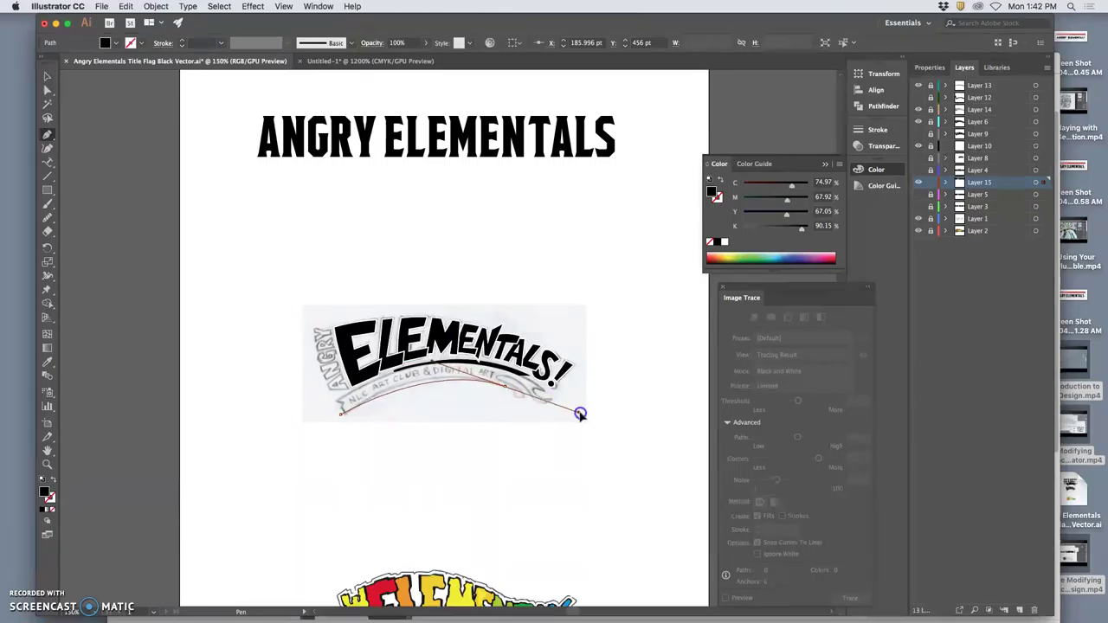
{"action": "mouse_move", "coordinate": [580, 414]}
{"action": "left_mouse_down"}
{"action": "mouse_move", "coordinate": [601, 418]}
{"action": "mouse_move", "coordinate": [589, 426]}
{"action": "left_mouse_up"}
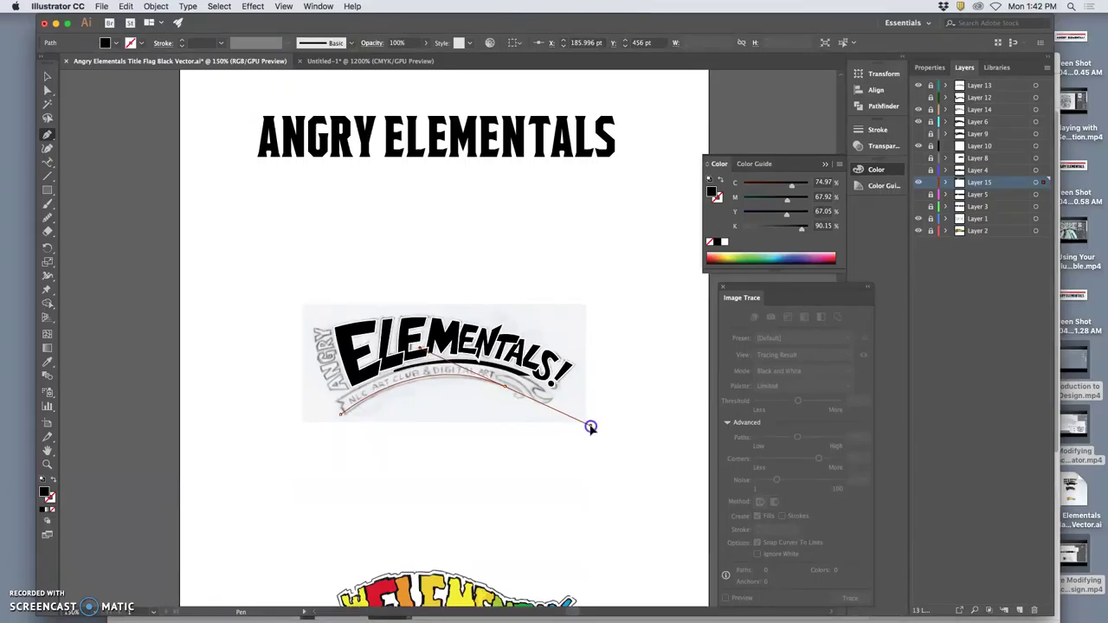
{"action": "left_click_drag", "start_coordinate": [592, 427], "coordinate": [594, 424]}
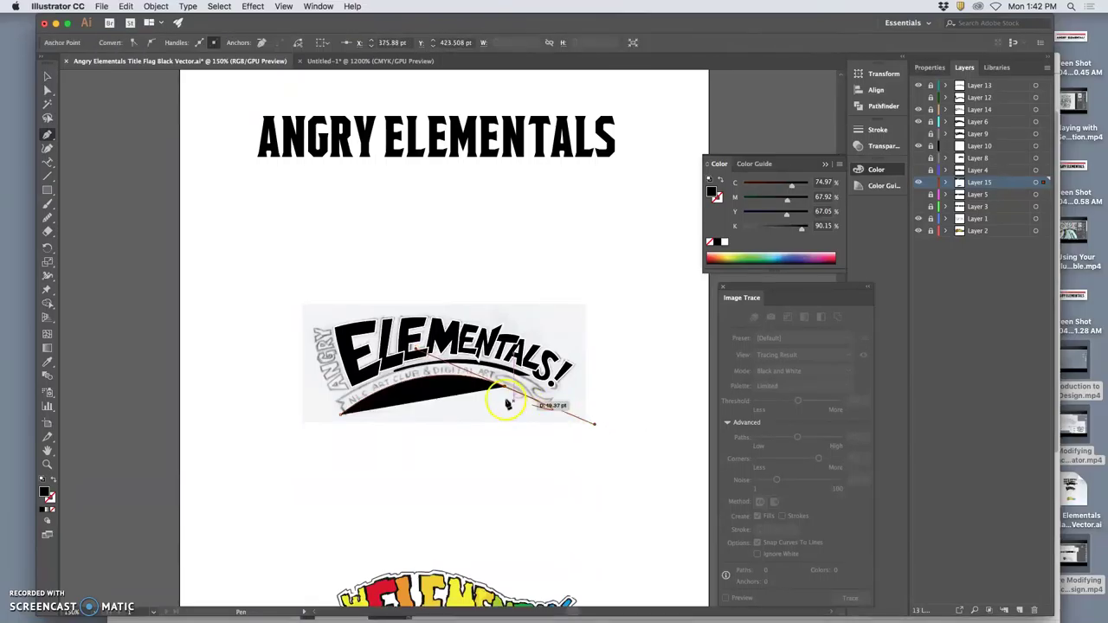
Close the path with straight segments below the curve, and swap its fill and stroke for a black outline without fill.
{"action": "left_click_drag", "start_coordinate": [502, 394], "coordinate": [301, 412]}
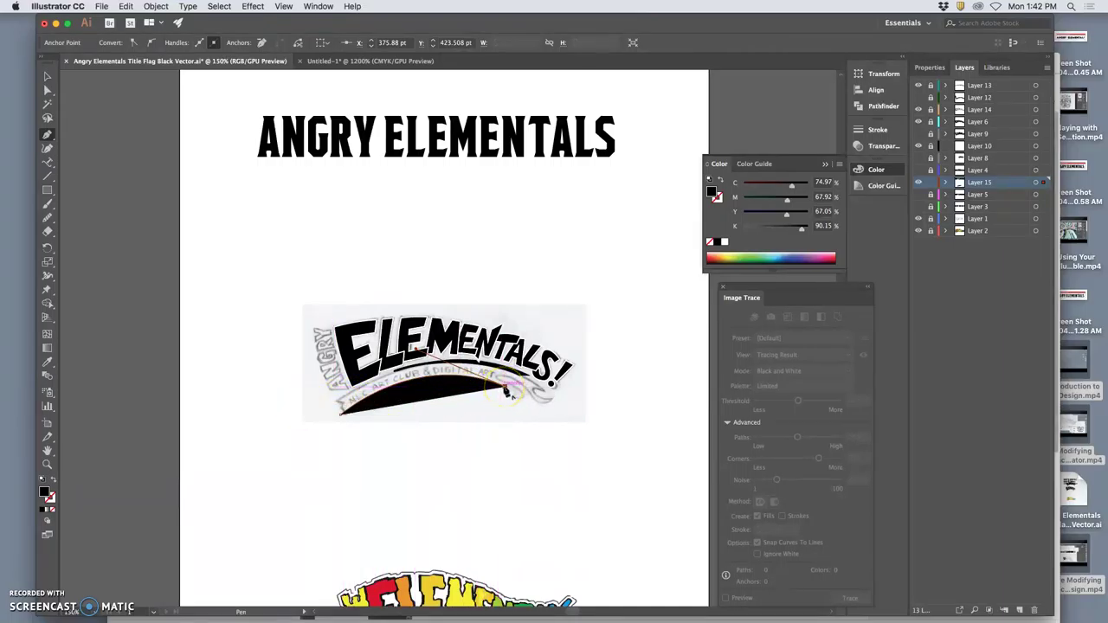
{"action": "left_click_drag", "start_coordinate": [506, 391], "coordinate": [339, 413]}
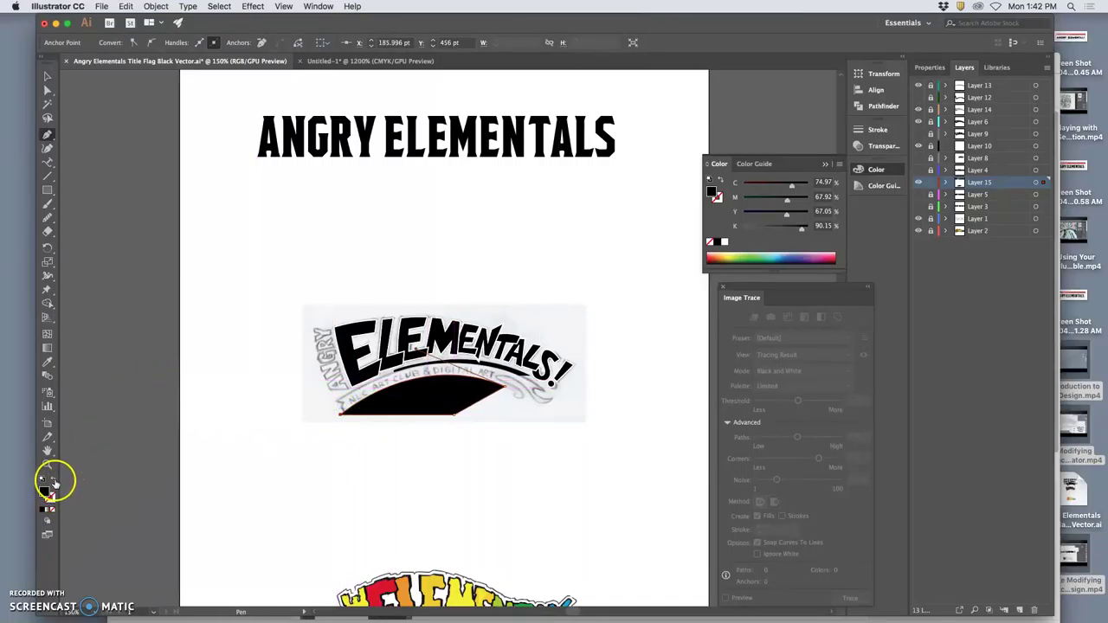
{"action": "left_click", "coordinate": [53, 481]}
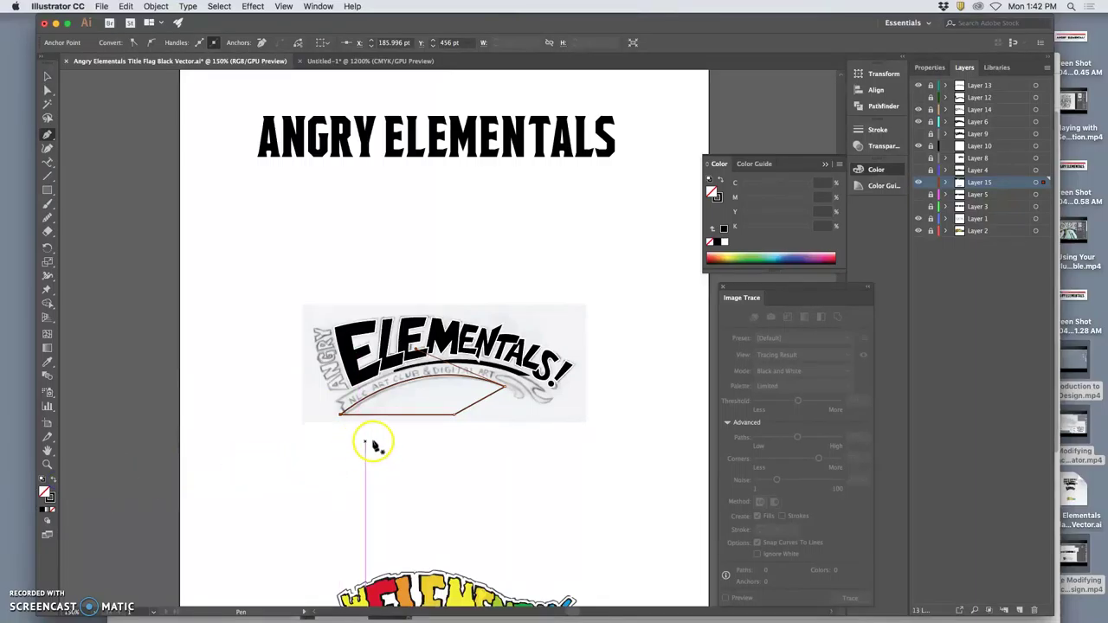
Move the path's right anchor point slightly outward so the curve follows the sketched banner's lower edge beneath ART.
{"action": "left_click", "coordinate": [48, 90]}
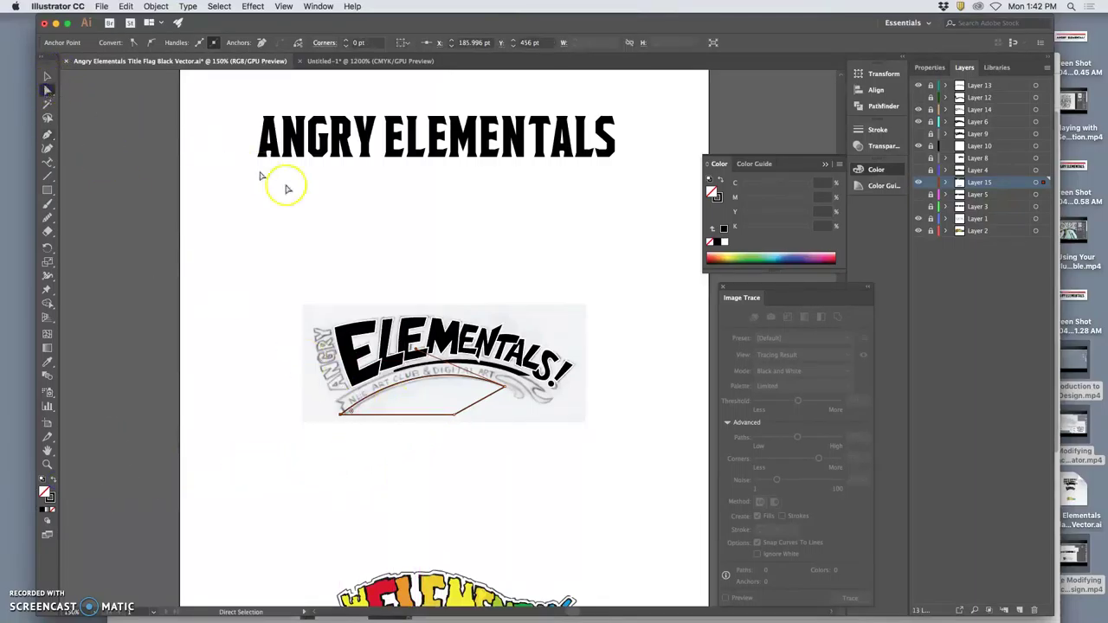
{"action": "scroll", "coordinate": [485, 376], "scroll_direction": "up", "scroll_amount": 5}
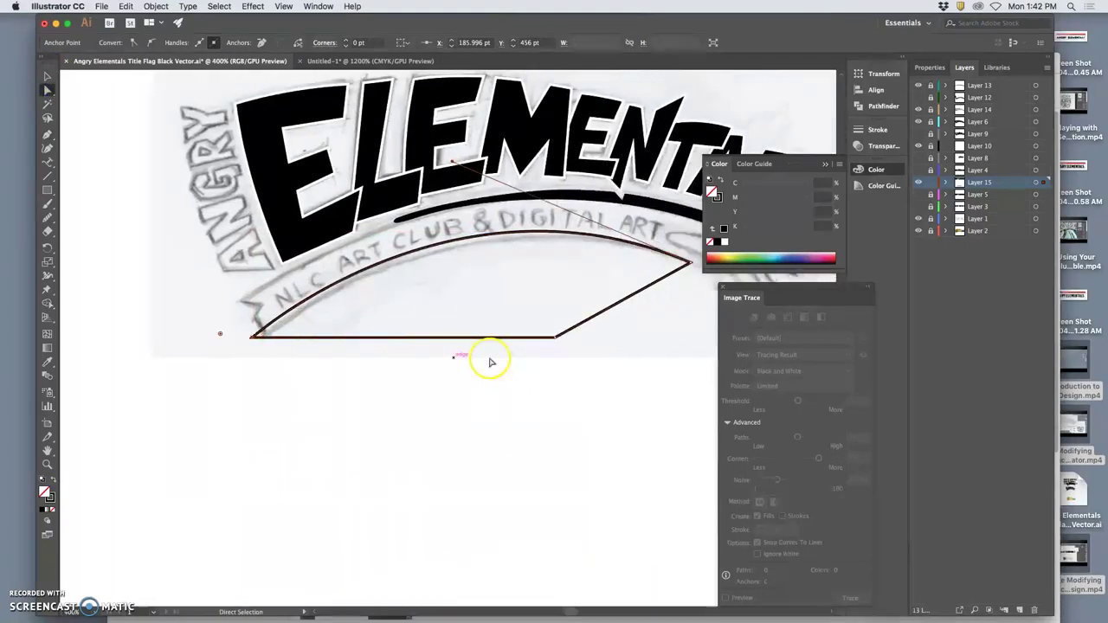
{"action": "scroll", "coordinate": [487, 356], "scroll_direction": "right", "scroll_amount": 2}
{"action": "left_click", "coordinate": [515, 281]}
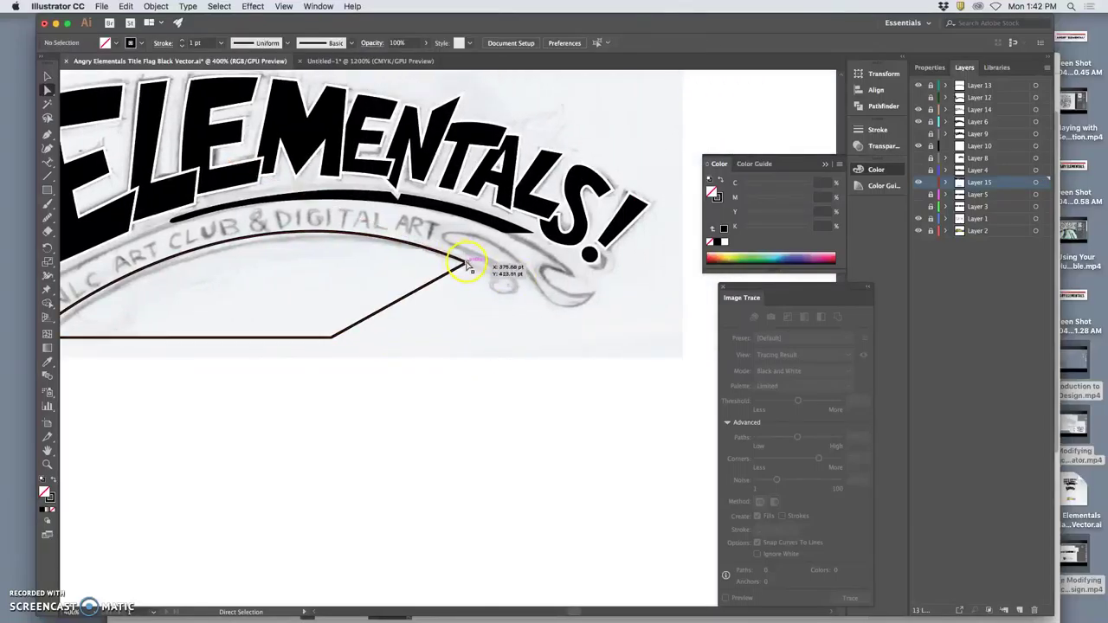
{"action": "left_click_drag", "start_coordinate": [466, 263], "coordinate": [481, 260]}
{"action": "scroll", "coordinate": [489, 294], "scroll_direction": "left", "scroll_amount": 3}
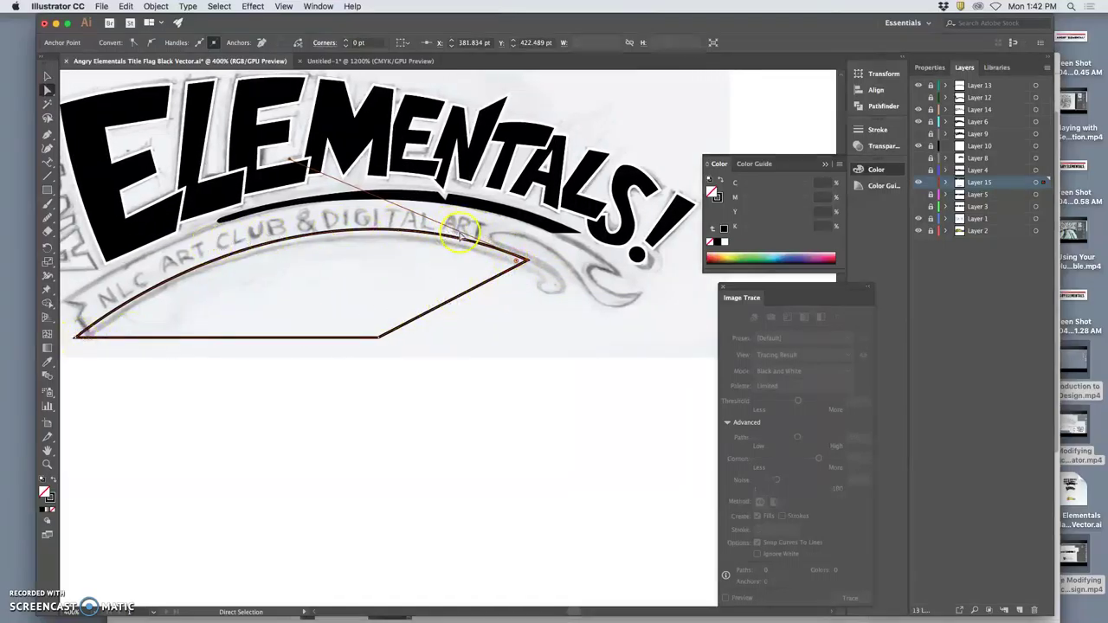
{"action": "left_click", "coordinate": [549, 264]}
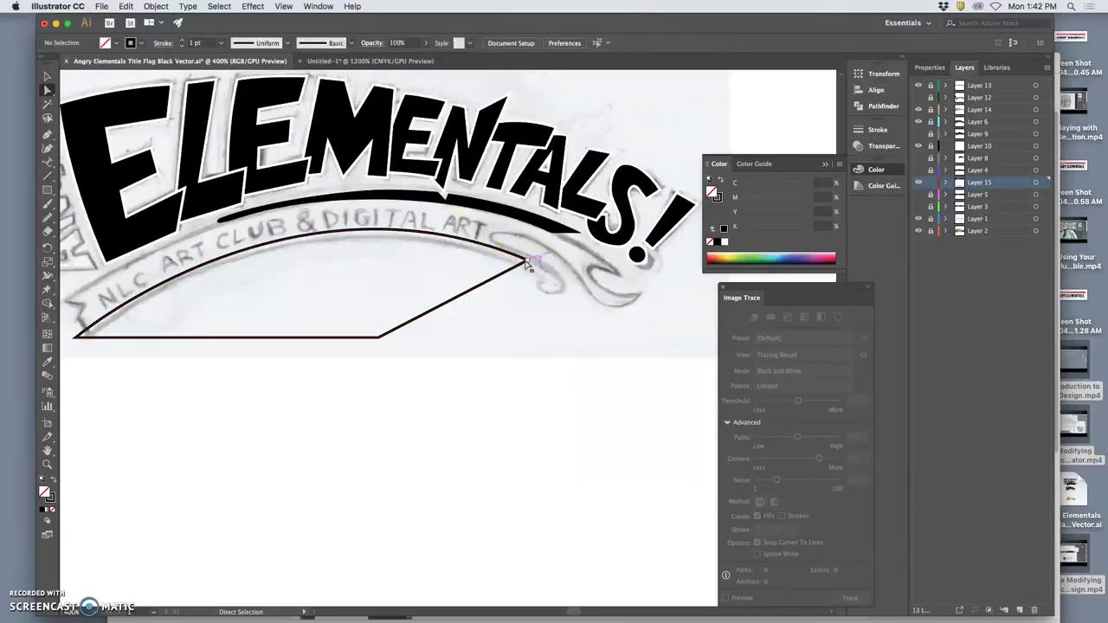
{"action": "left_click_drag", "start_coordinate": [527, 261], "coordinate": [528, 263]}
{"action": "left_click", "coordinate": [557, 263]}
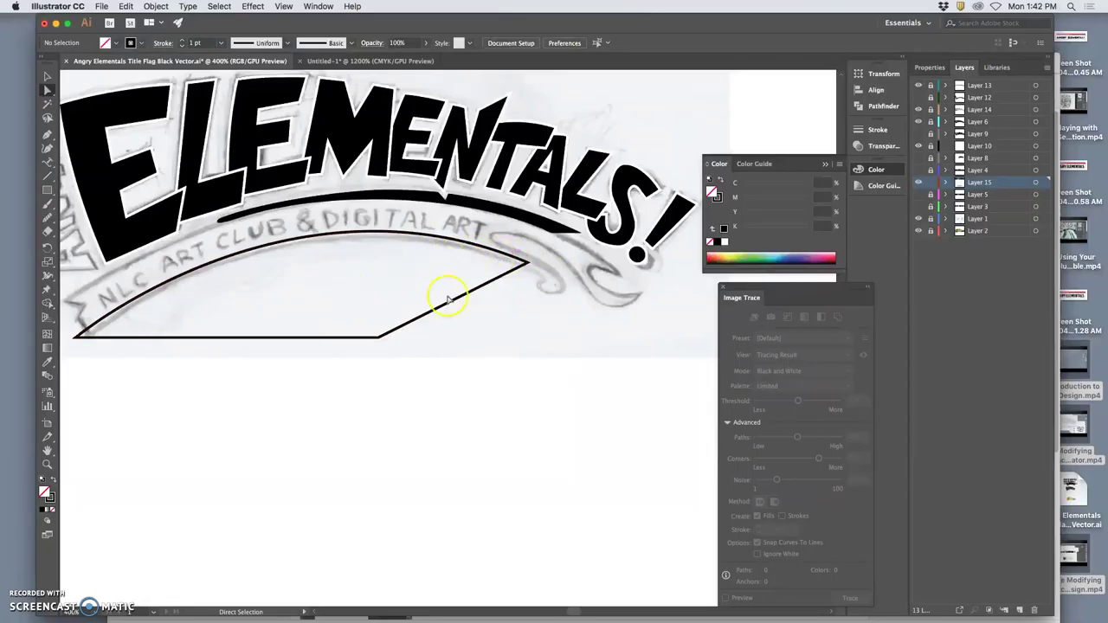
Remove the stroke from the banner path so that it has neither fill nor stroke.
{"action": "left_click", "coordinate": [420, 232]}
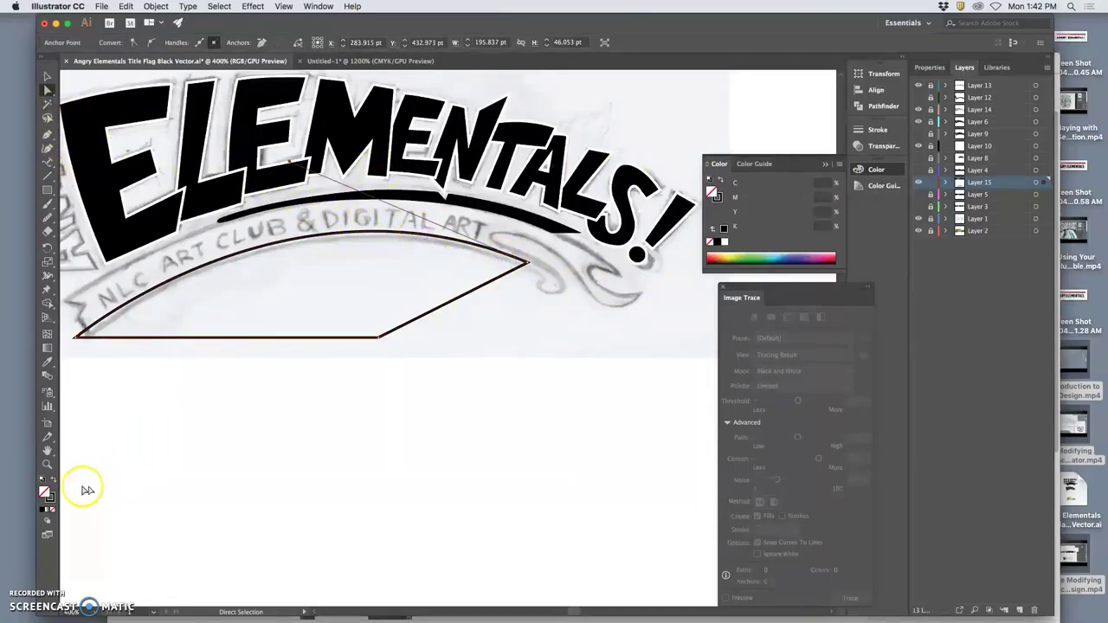
{"action": "left_click", "coordinate": [51, 510]}
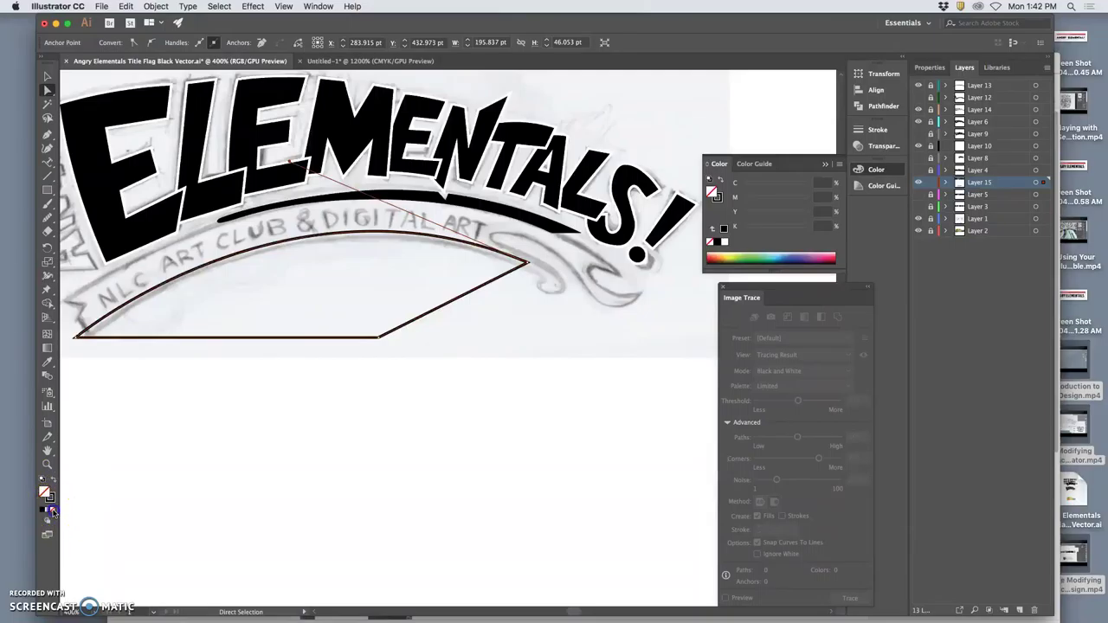
{"action": "left_click", "coordinate": [50, 499]}
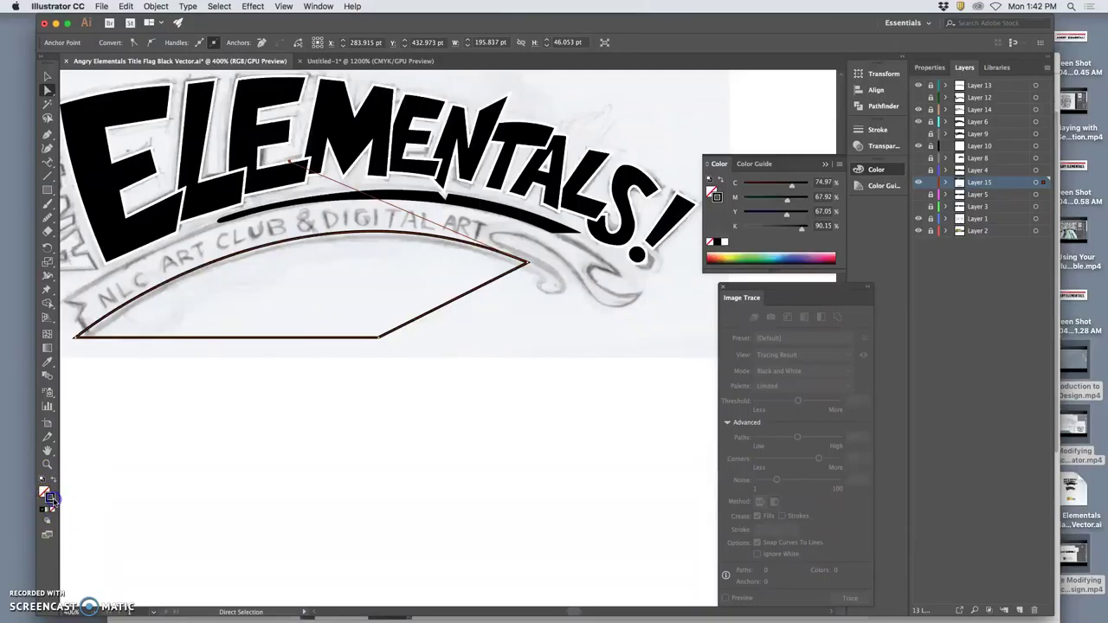
{"action": "left_click", "coordinate": [51, 511]}
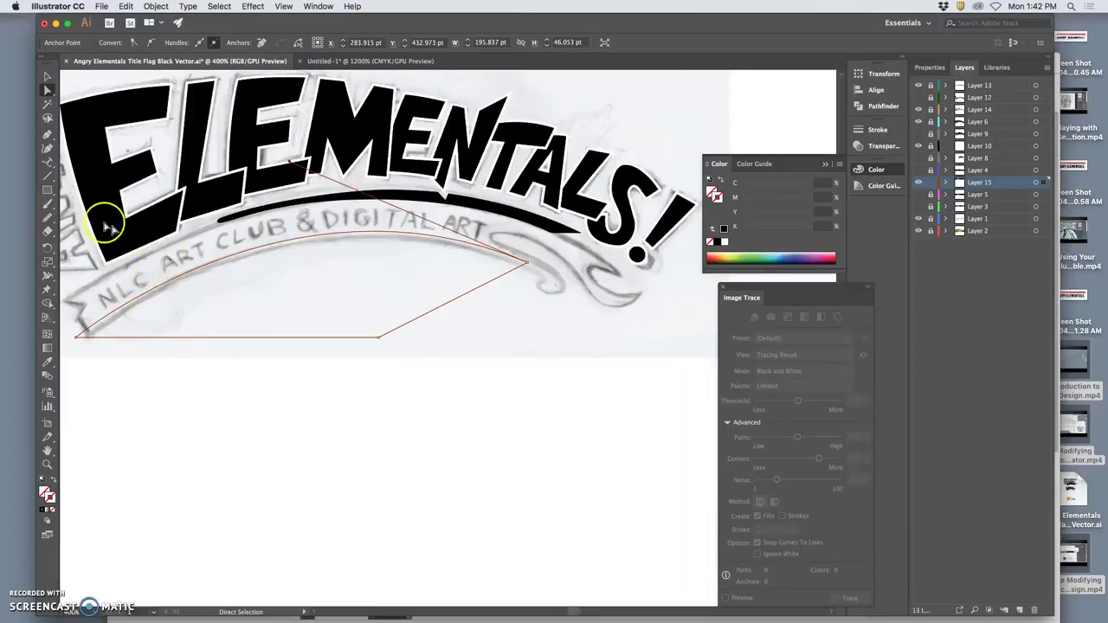
Place the text ANGRY ELEMENTALS along the banner path as Type on a Path, in 62 pt Fields of Cathay Regular.
{"action": "left_click", "coordinate": [49, 160]}
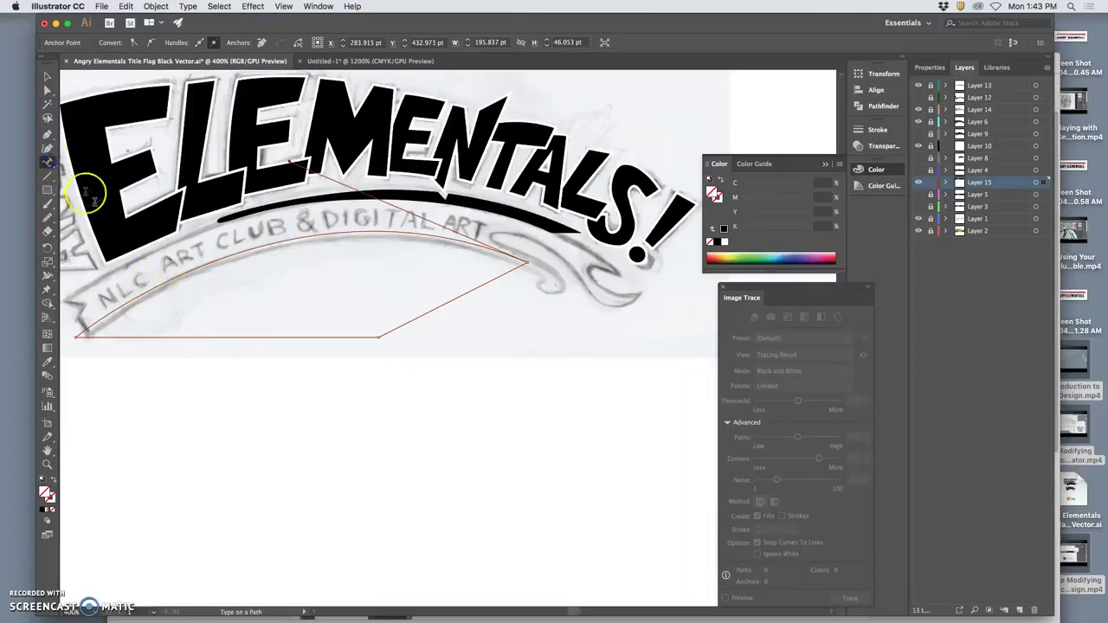
{"action": "left_click", "coordinate": [112, 308]}
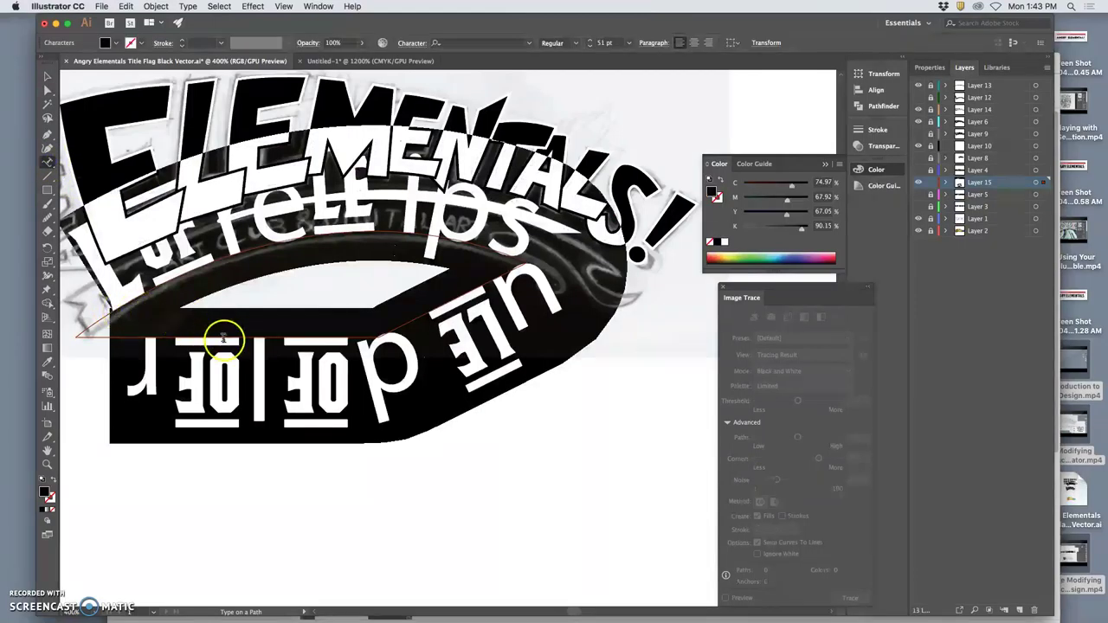
{"action": "type", "text": "ANGRY ELEMENTALS"}
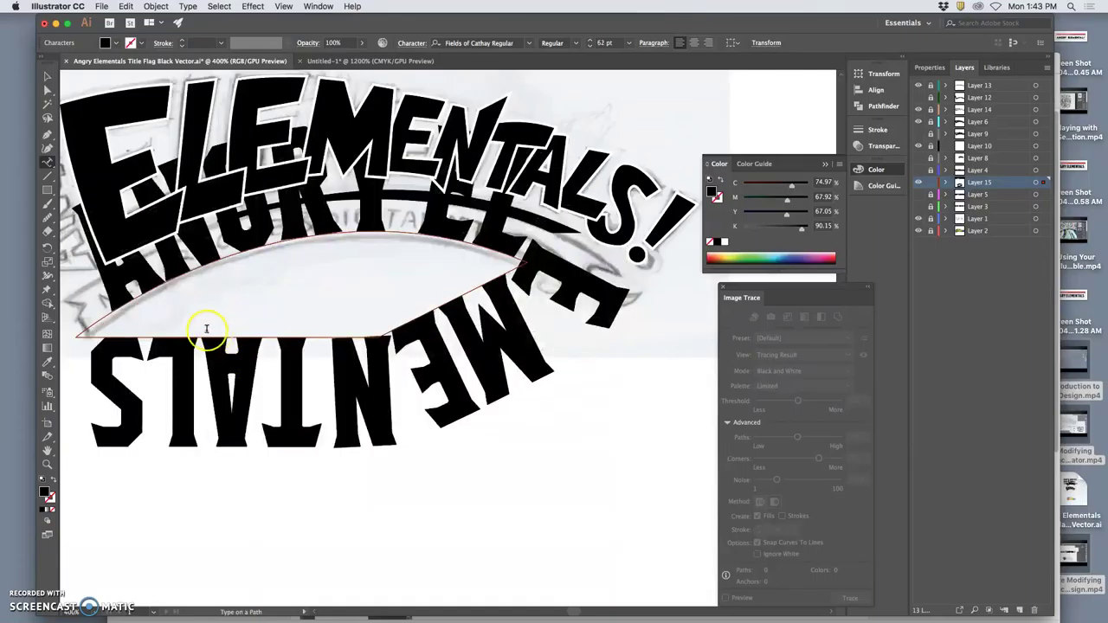
Reduce the font size of all the ANGRY ELEMENTALS text on the path to 14 pt.
{"action": "left_click", "coordinate": [115, 302]}
{"action": "left_click", "coordinate": [656, 335]}
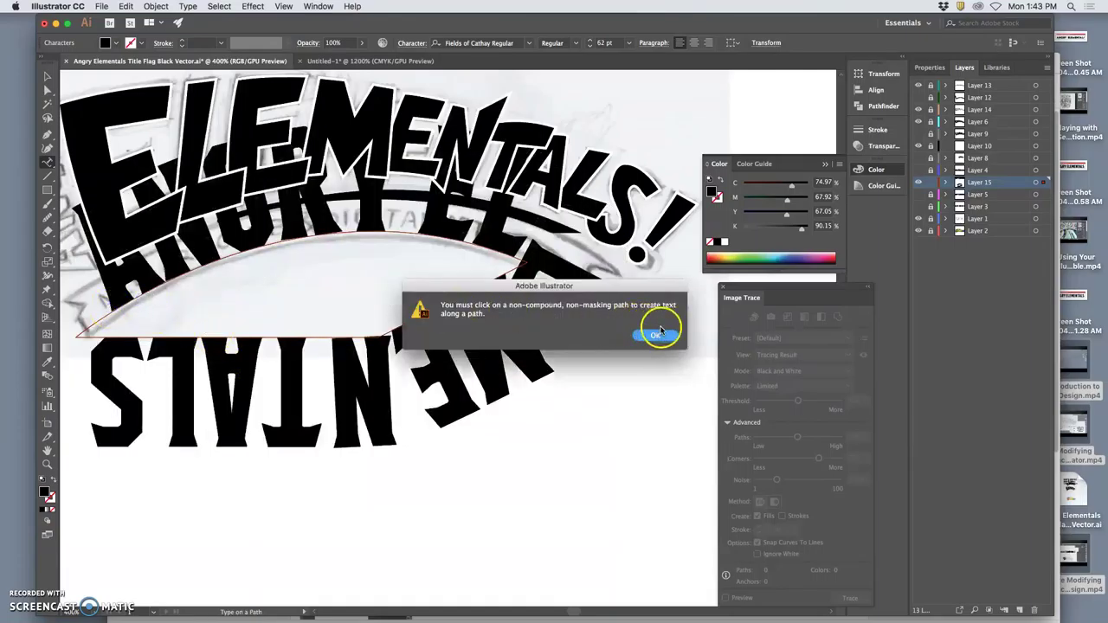
{"action": "left_click", "coordinate": [116, 302]}
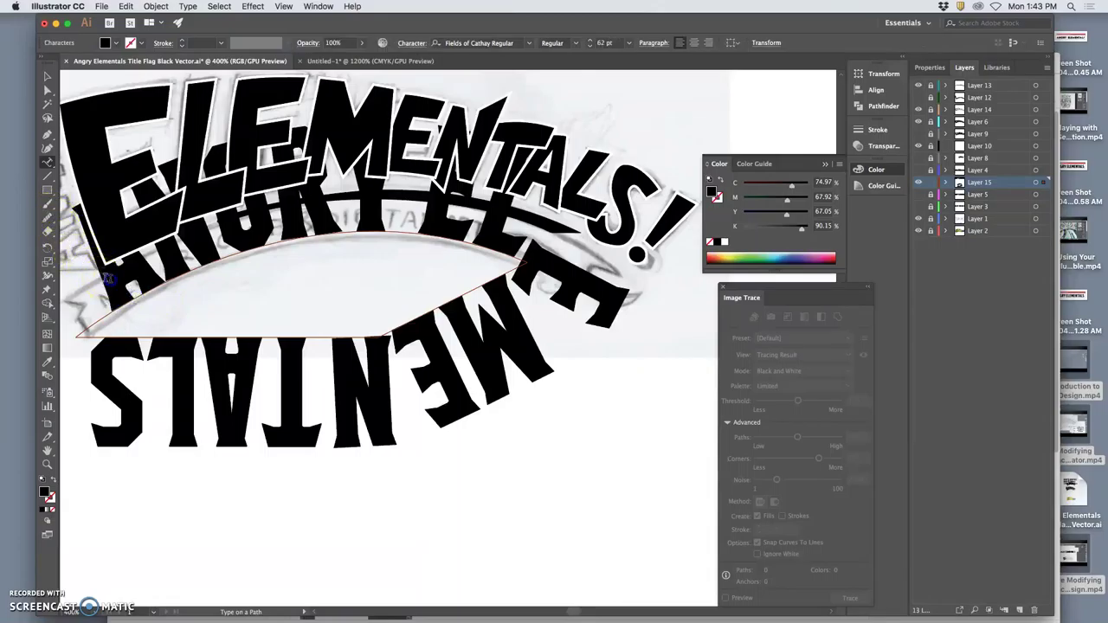
{"action": "left_click", "coordinate": [258, 320]}
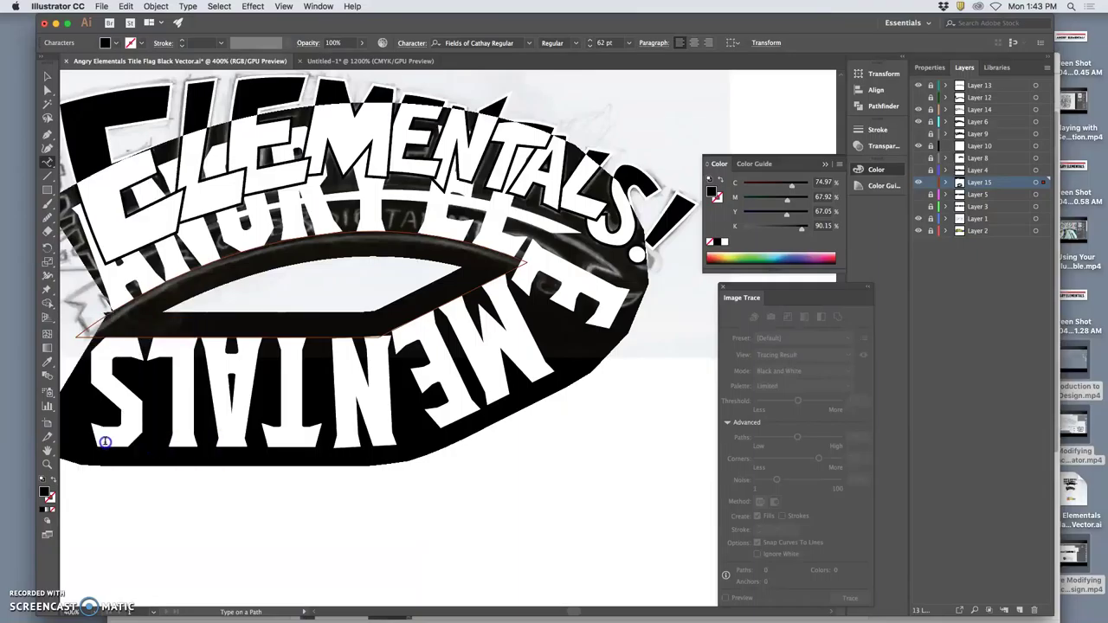
{"action": "left_click", "coordinate": [590, 46]}
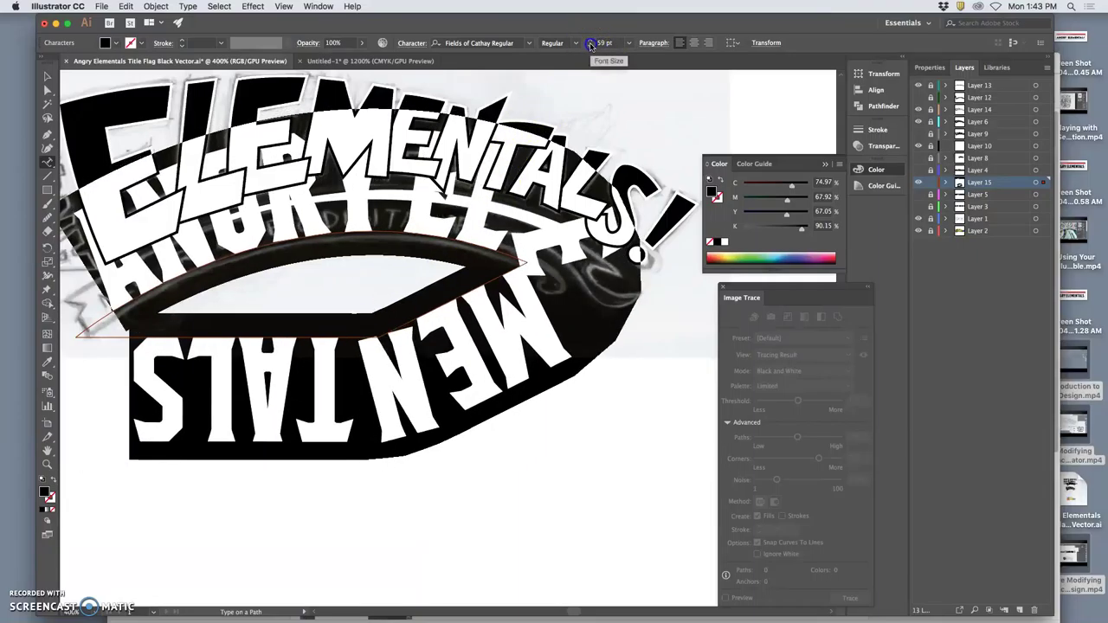
{"action": "left_click", "coordinate": [589, 46]}
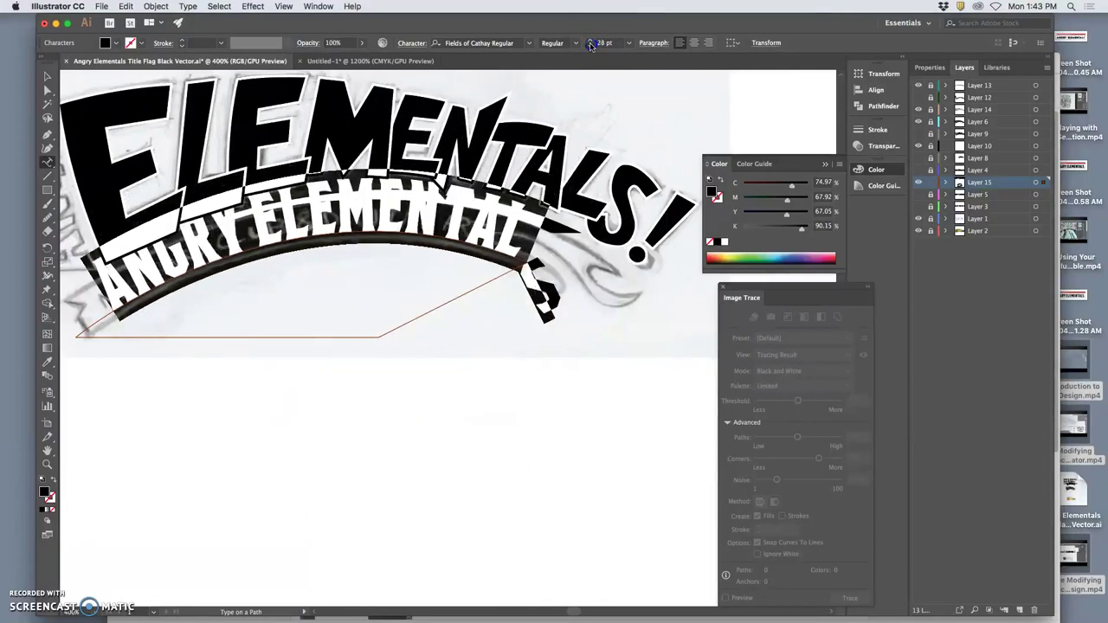
{"action": "left_click", "coordinate": [590, 46]}
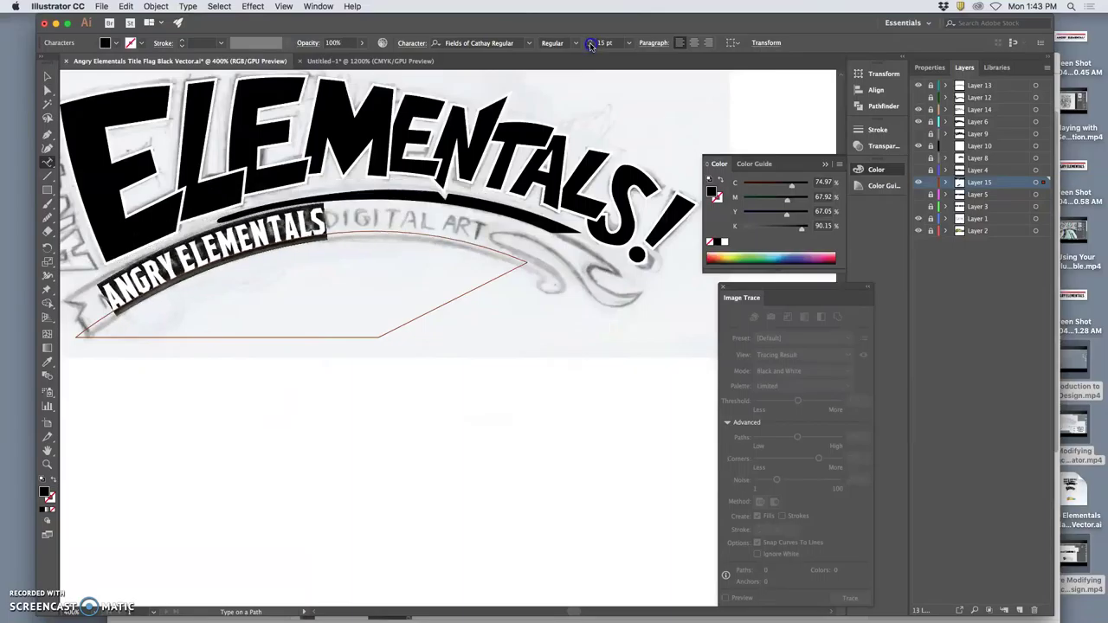
{"action": "left_click", "coordinate": [589, 46]}
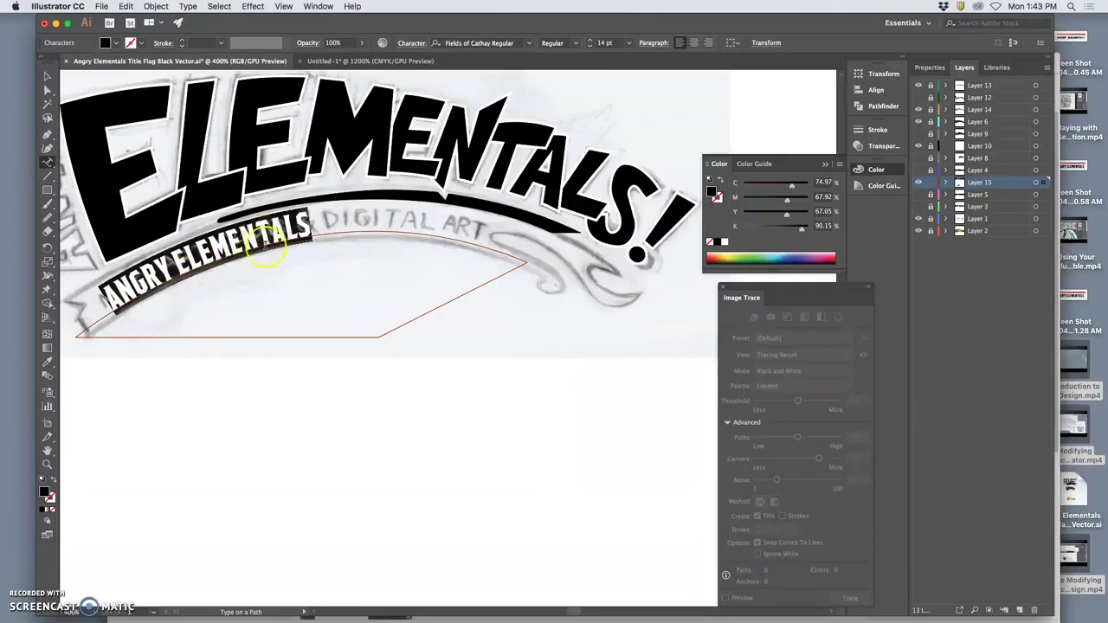
Replace the ANGRY ELEMENTALS text on the banner path with NLC ART CLUB & DIGITAL ART.
{"action": "left_click", "coordinate": [312, 230]}
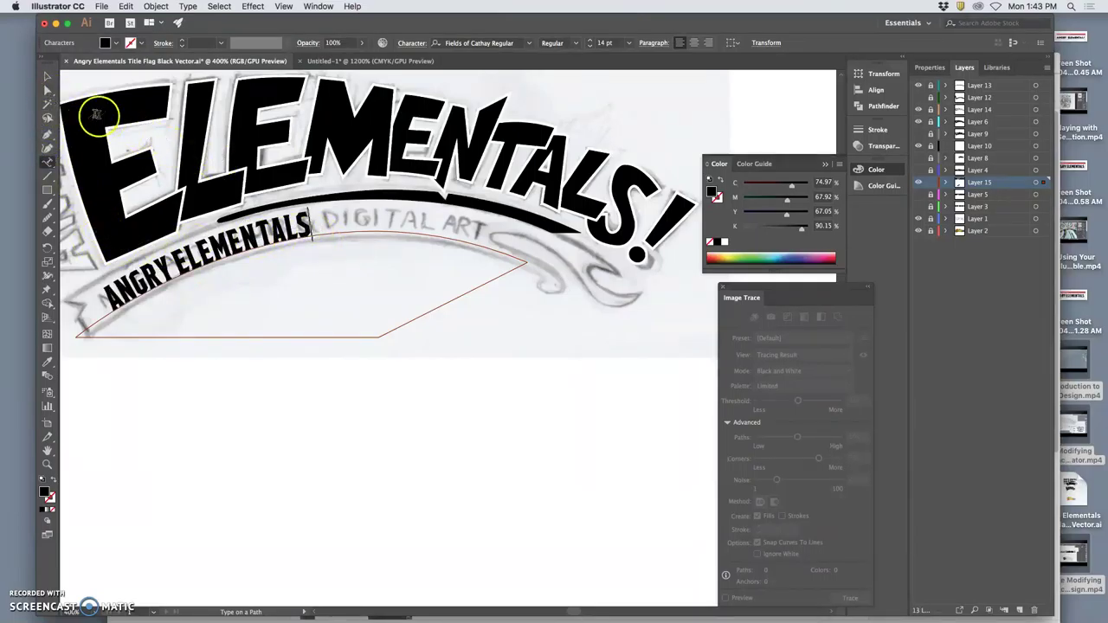
{"action": "left_click", "coordinate": [307, 226]}
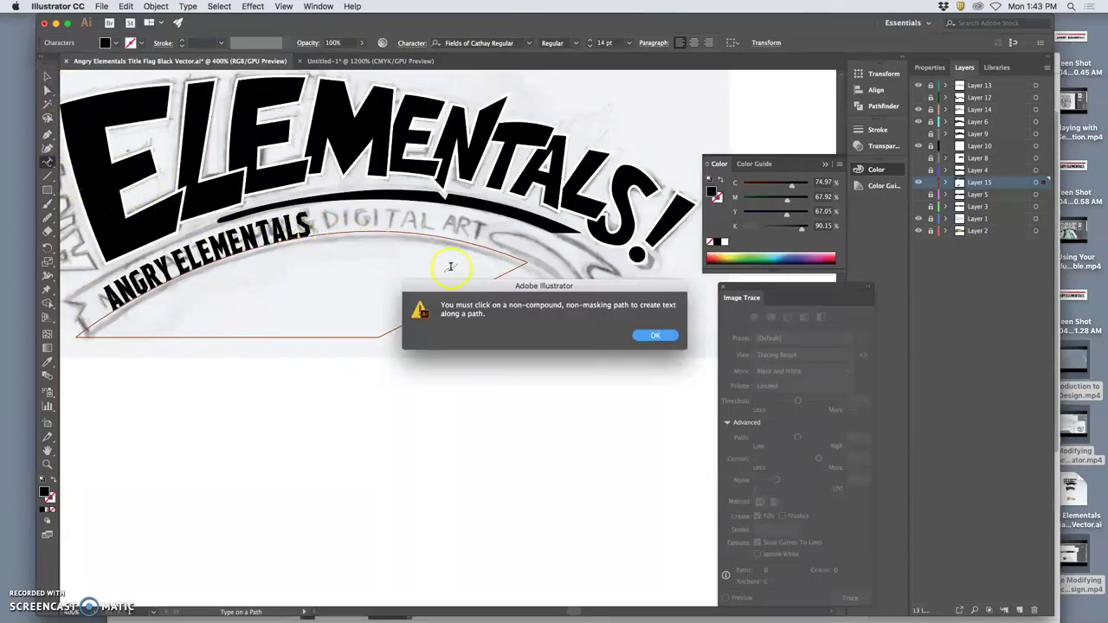
{"action": "left_click", "coordinate": [638, 334]}
{"action": "left_click", "coordinate": [373, 241]}
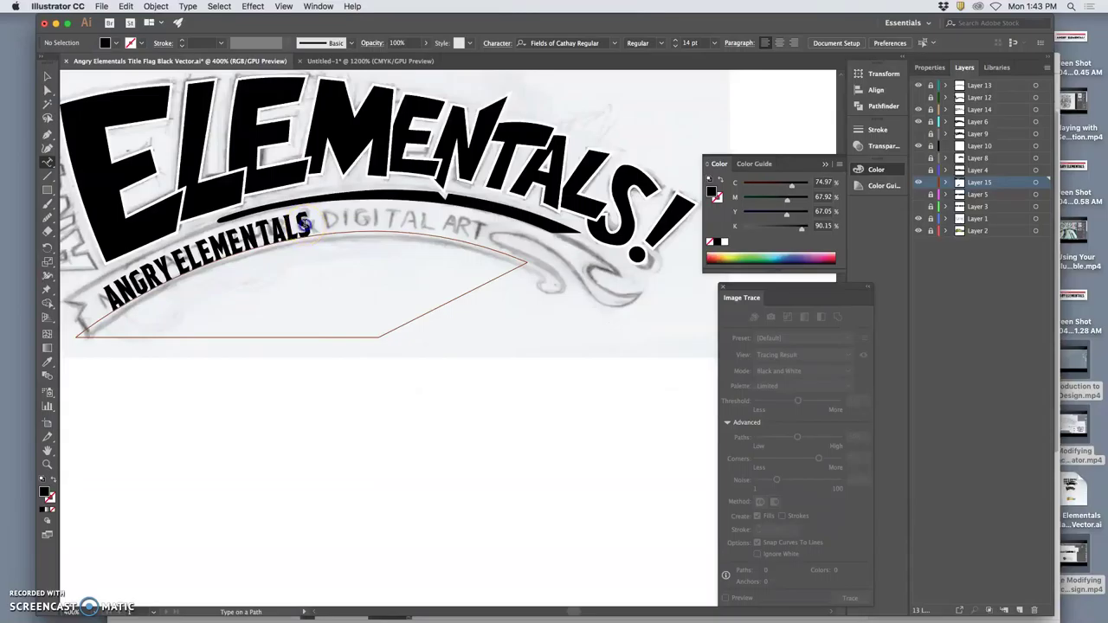
{"action": "left_click_drag", "start_coordinate": [305, 227], "coordinate": [121, 284]}
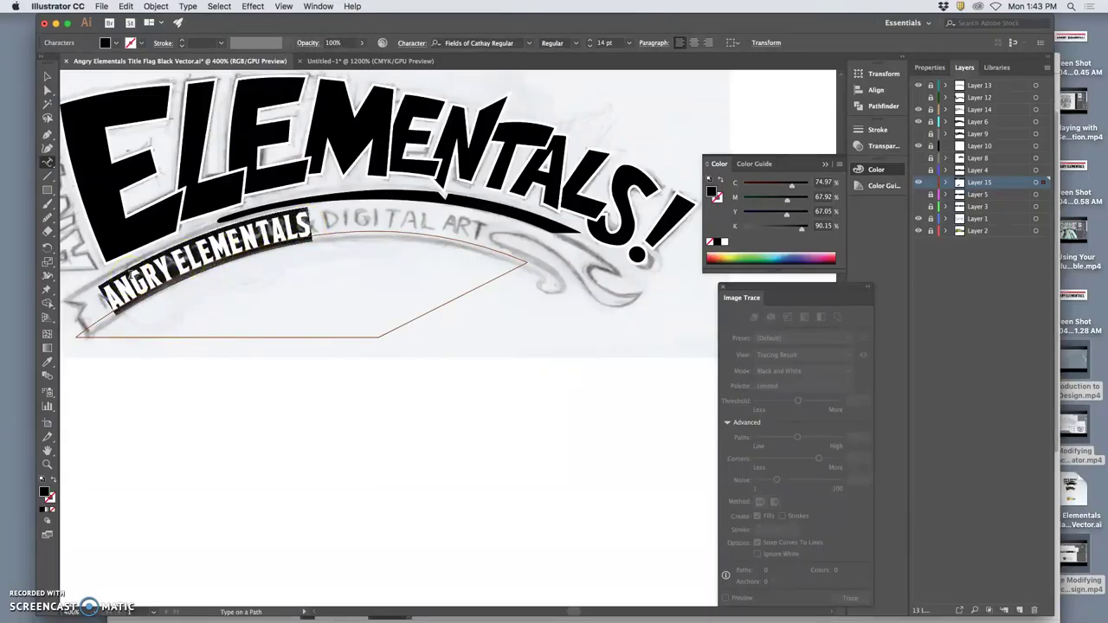
{"action": "type", "text": "NLC"}
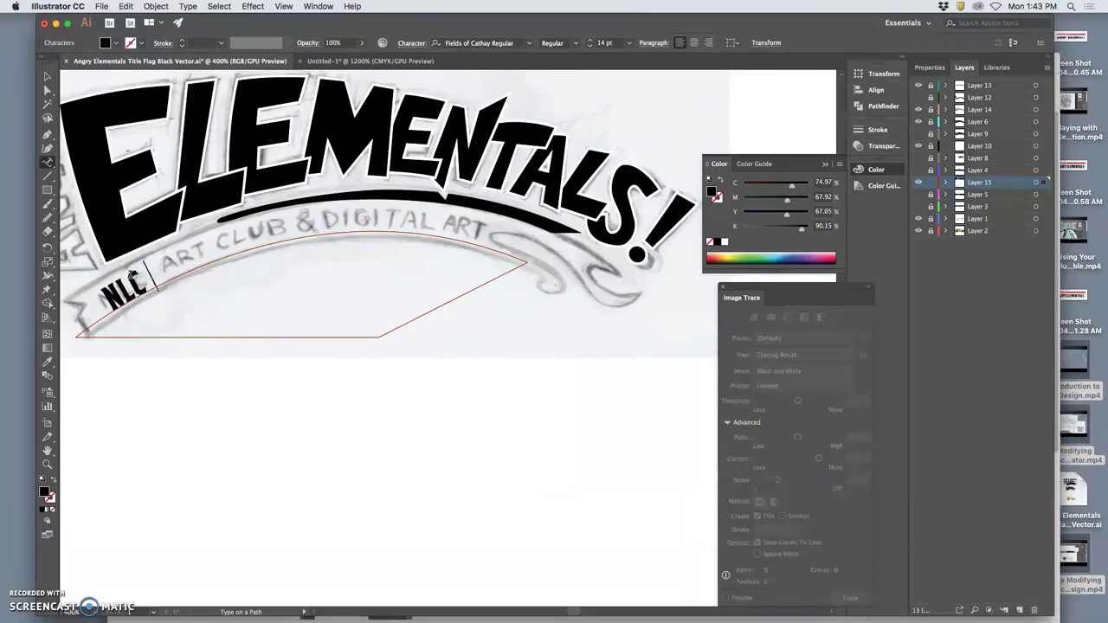
{"action": "type", "text": " ART"}
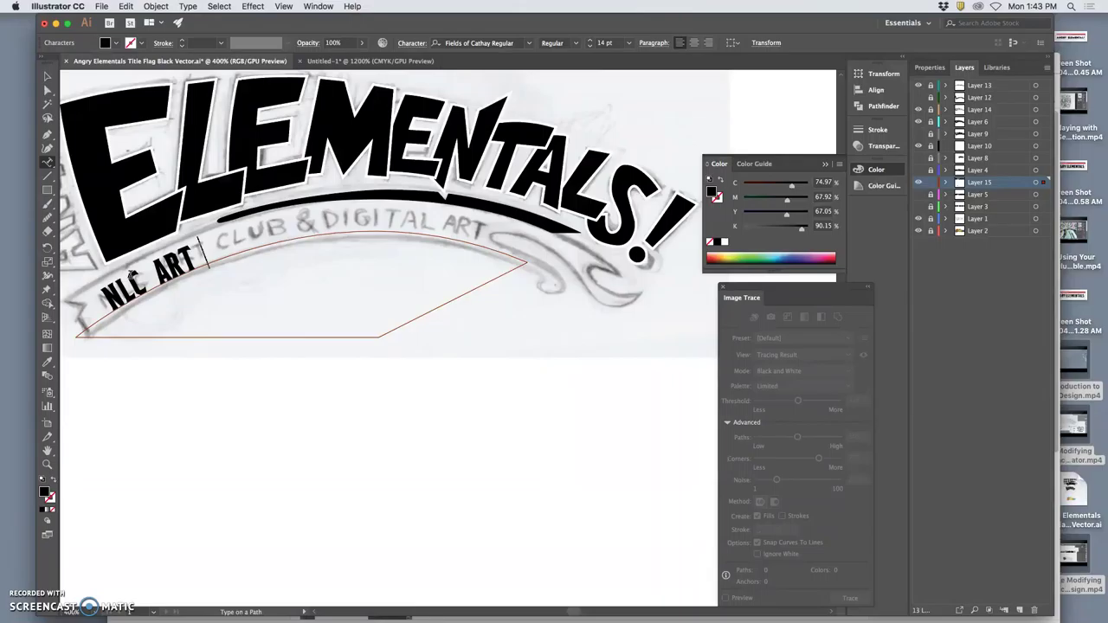
{"action": "type", "text": " CLUB"}
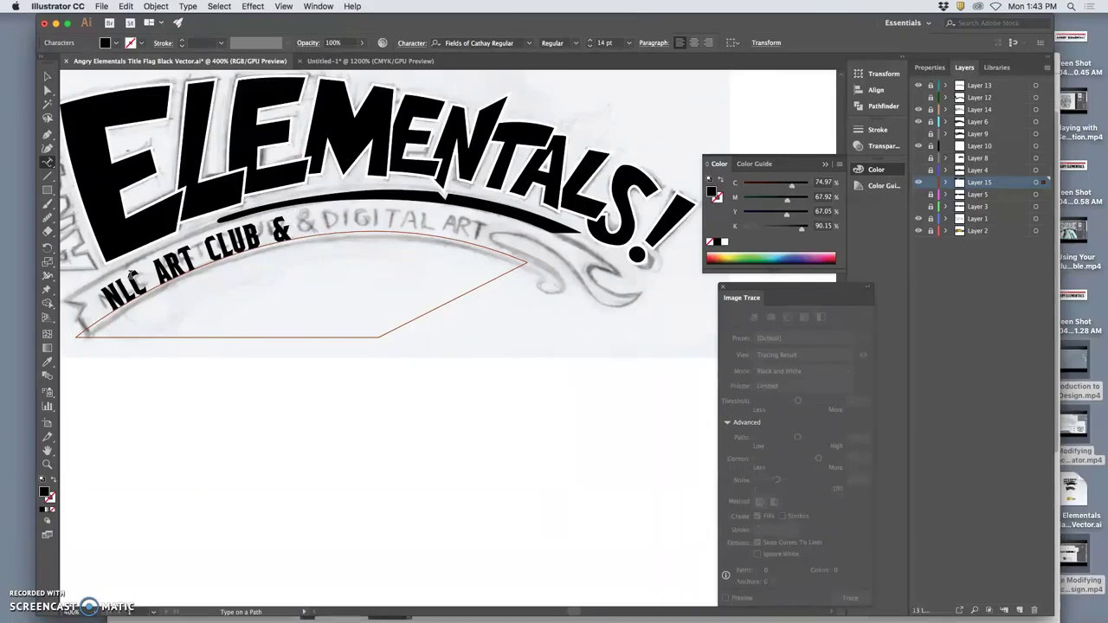
{"action": "type", "text": "& DIGITAL"}
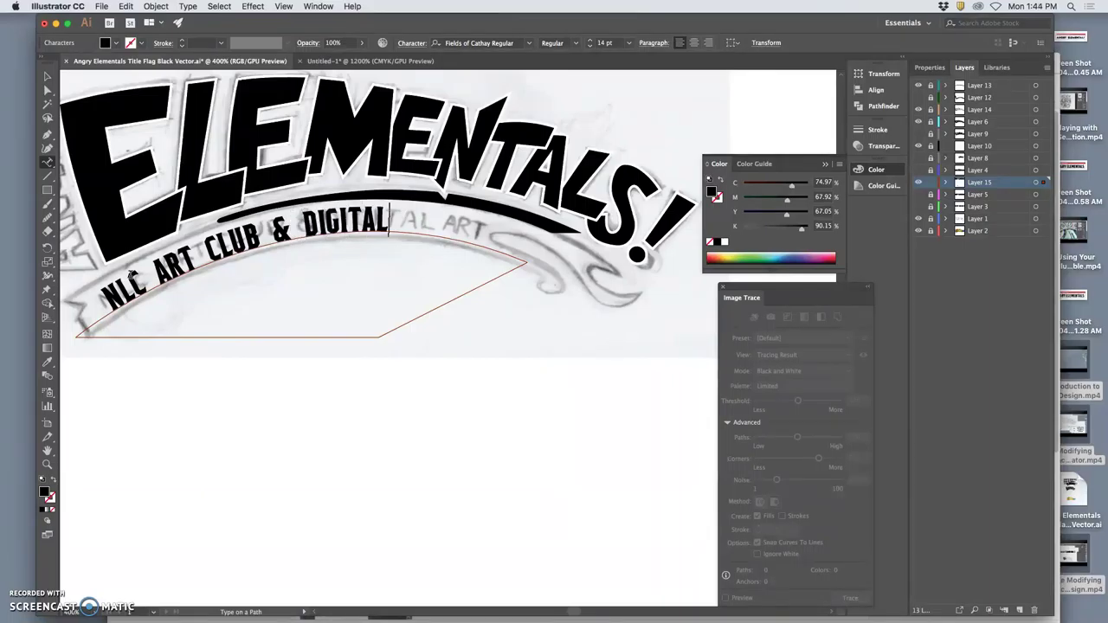
{"action": "type", "text": " ART"}
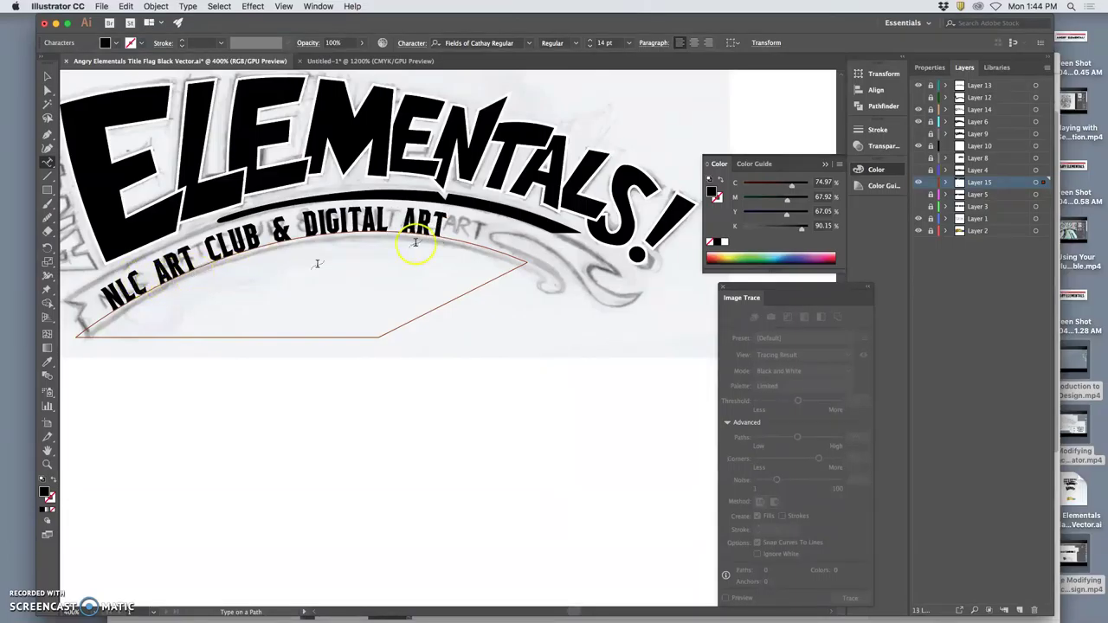
Widen the tracking of the whole NLC ART CLUB & DIGITAL ART line so it spreads along the banner's curve.
{"action": "left_click", "coordinate": [443, 226]}
{"action": "left_click_drag", "start_coordinate": [443, 227], "coordinate": [93, 277]}
{"action": "left_click", "coordinate": [214, 259]}
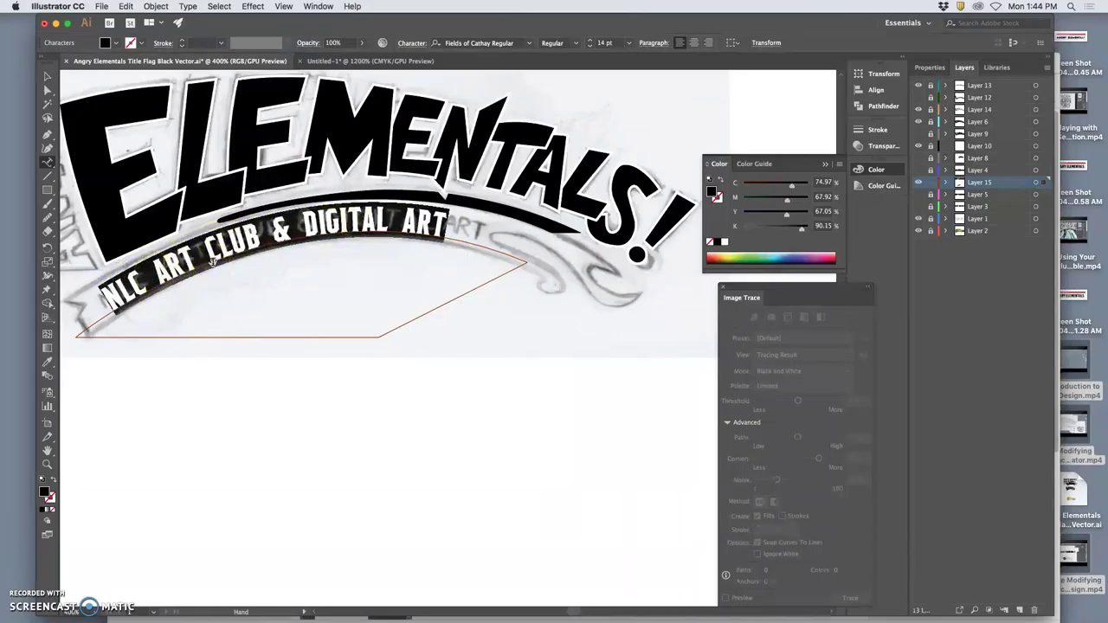
{"action": "key", "text": "alt+Right"}
{"action": "key", "text": "alt+Right"}
{"action": "key", "text": "alt+Right"}
{"action": "key", "text": "alt+Right"}
{"action": "key", "text": "alt+Right"}
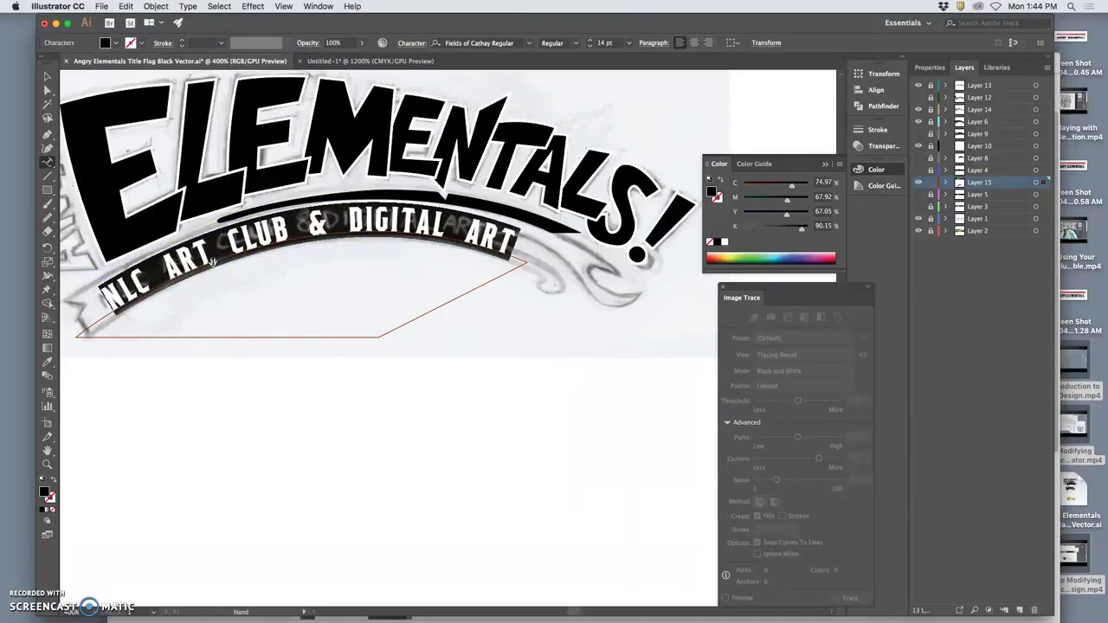
Replace the space between NLC and ART with a bullet and close the gap around it.
{"action": "left_click", "coordinate": [166, 276]}
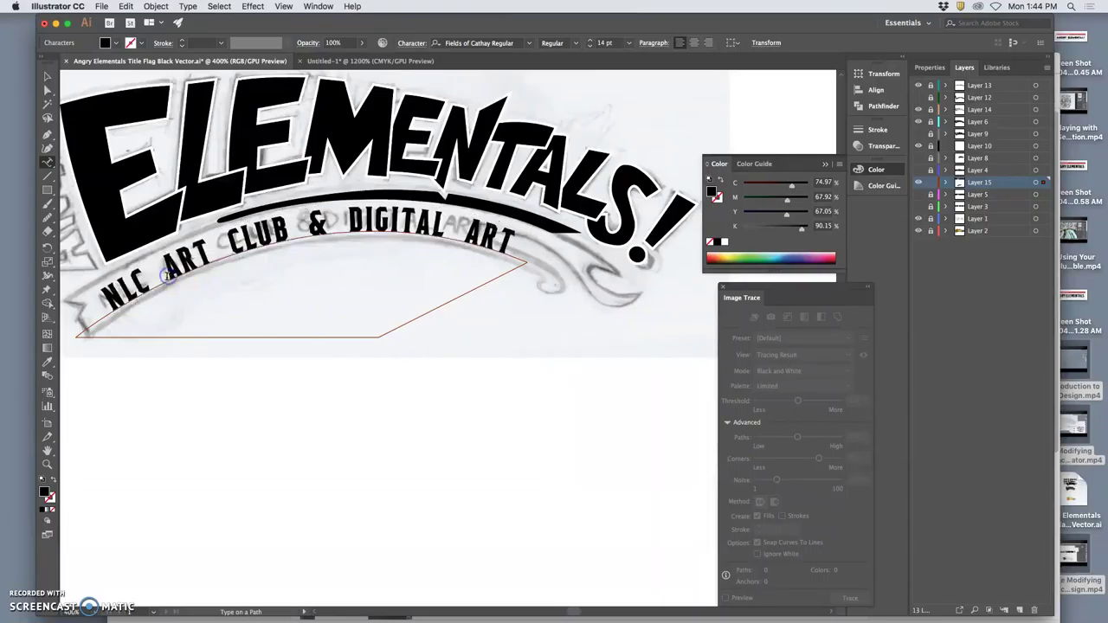
{"action": "key", "text": "BackSpace"}
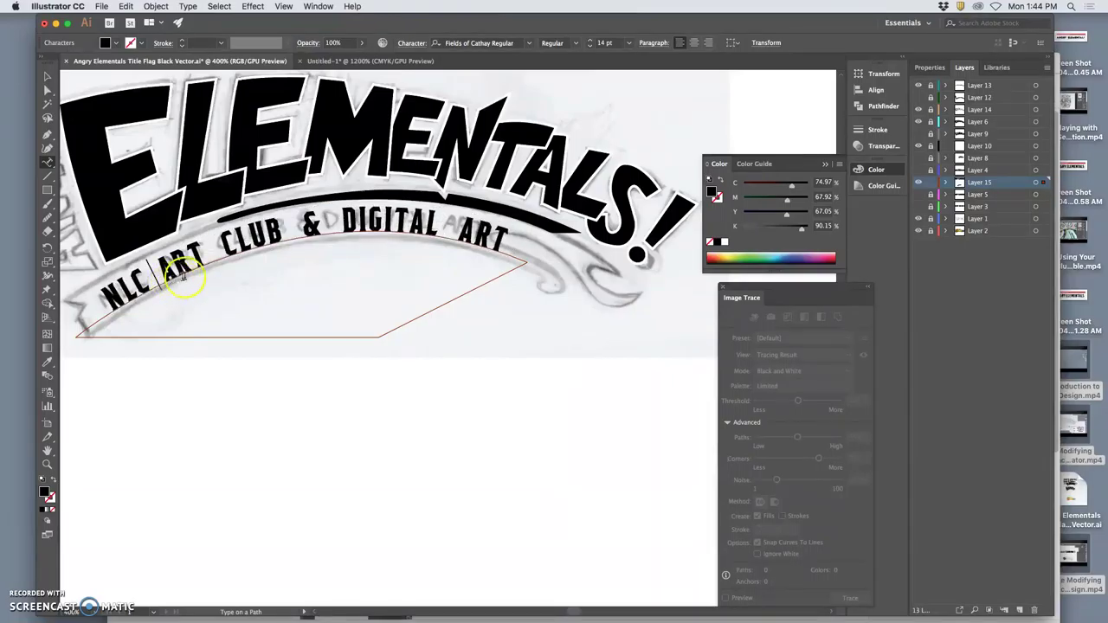
{"action": "key", "text": "alt+Left"}
{"action": "key", "text": "alt+Left"}
{"action": "key", "text": "alt+Left"}
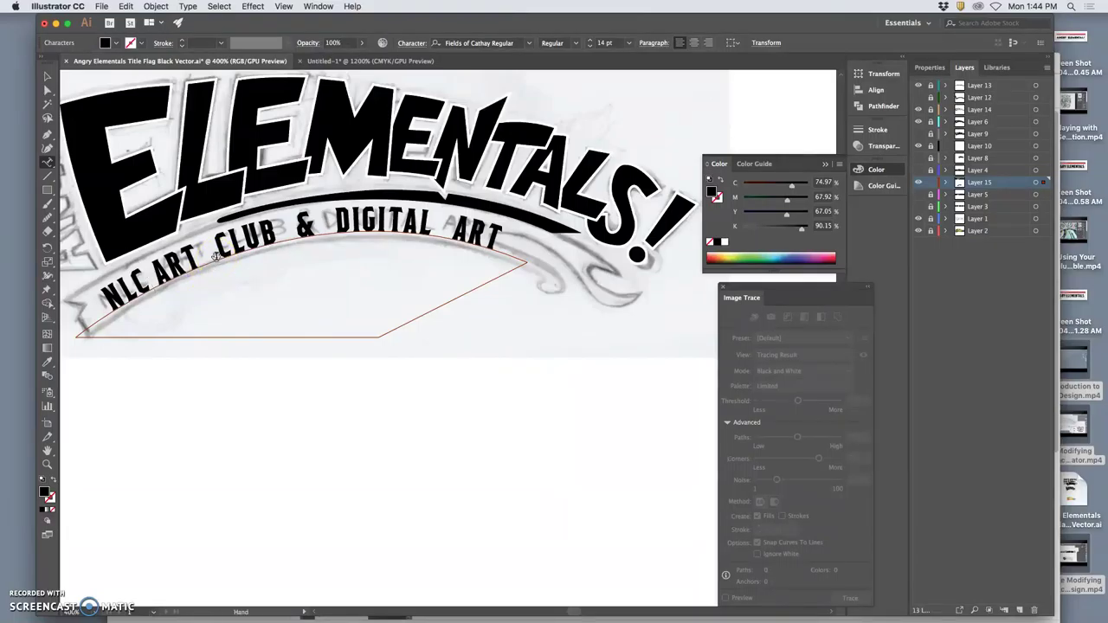
{"action": "type", "text": "•"}
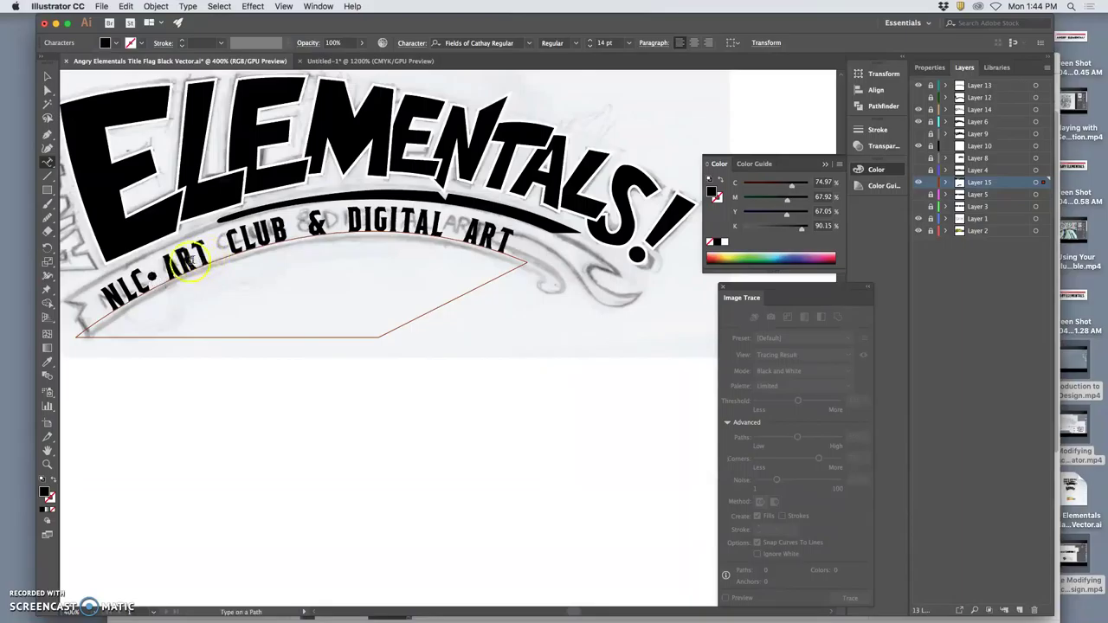
{"action": "left_click_drag", "start_coordinate": [169, 269], "coordinate": [161, 272]}
{"action": "key", "text": "Delete"}
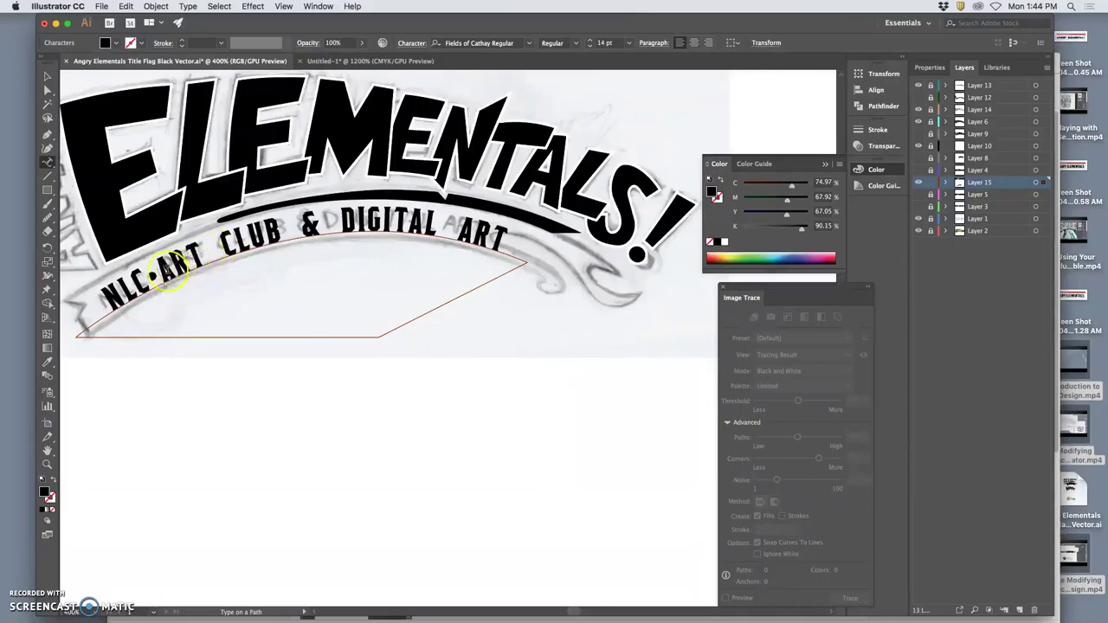
Insert a bullet between ART and CLUB in place of the space.
{"action": "left_click", "coordinate": [214, 250]}
{"action": "type", "text": "•"}
{"action": "left_click", "coordinate": [226, 254]}
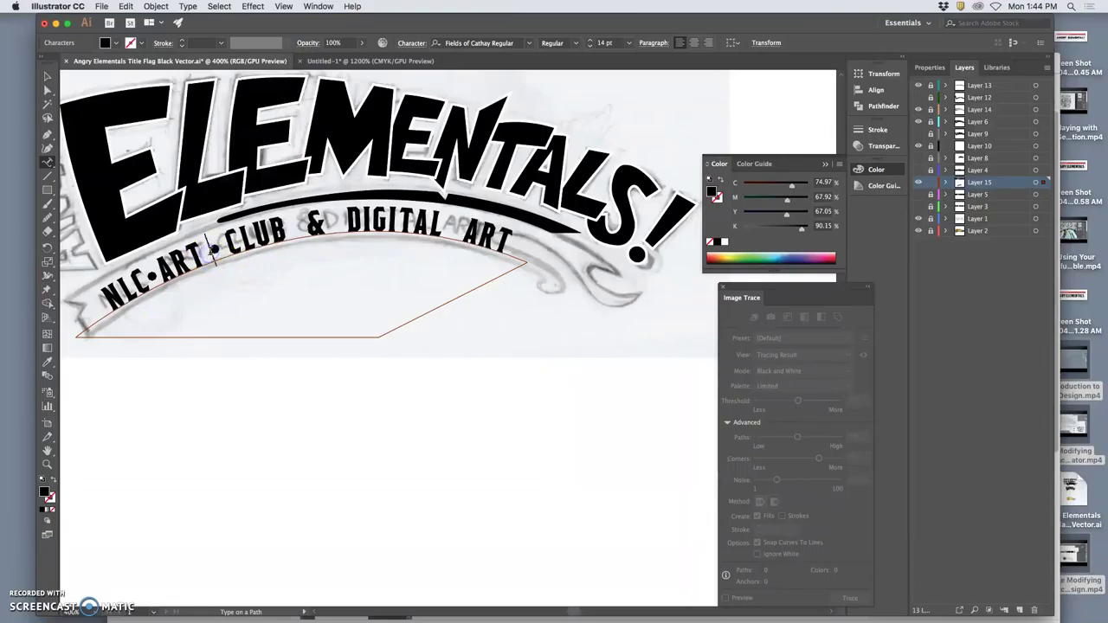
{"action": "key", "text": "Delete"}
{"action": "left_click", "coordinate": [294, 234]}
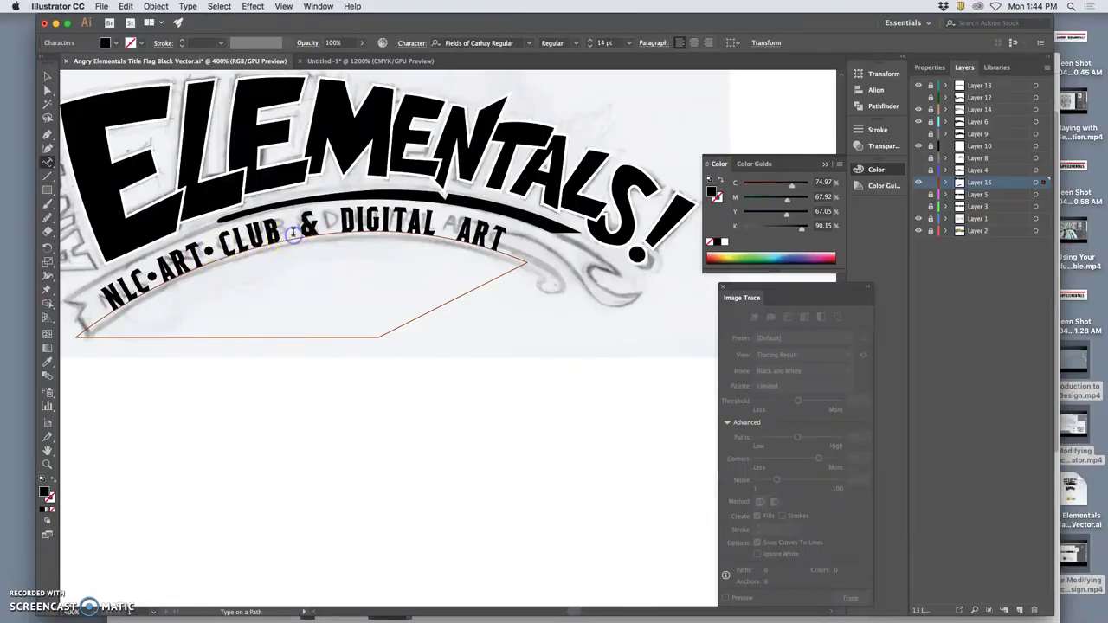
Change the font of the bullet between ART and CLUB to American Captain.
{"action": "left_click_drag", "start_coordinate": [205, 249], "coordinate": [215, 251]}
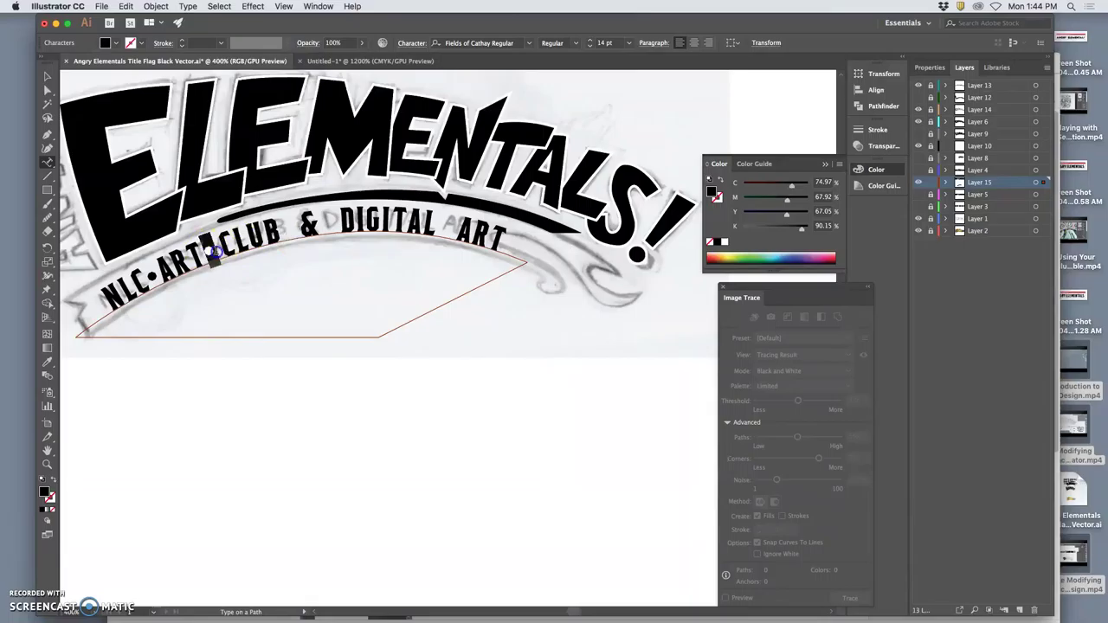
{"action": "key", "text": "super+plus"}
{"action": "key", "text": "super+plus"}
{"action": "key", "text": "super+plus"}
{"action": "key", "text": "super+plus"}
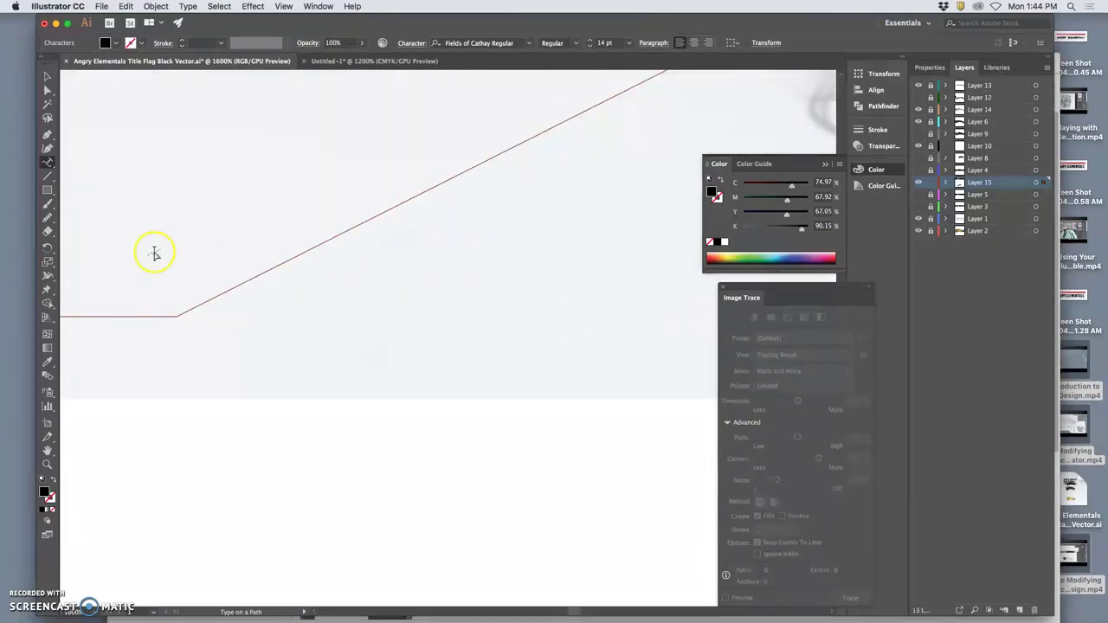
{"action": "scroll", "coordinate": [156, 251], "scroll_direction": "left", "scroll_amount": 3}
{"action": "scroll", "coordinate": [155, 251], "scroll_direction": "left", "scroll_amount": 2}
{"action": "scroll", "coordinate": [155, 251], "scroll_direction": "up", "scroll_amount": 5}
{"action": "scroll", "coordinate": [155, 251], "scroll_direction": "left", "scroll_amount": 2}
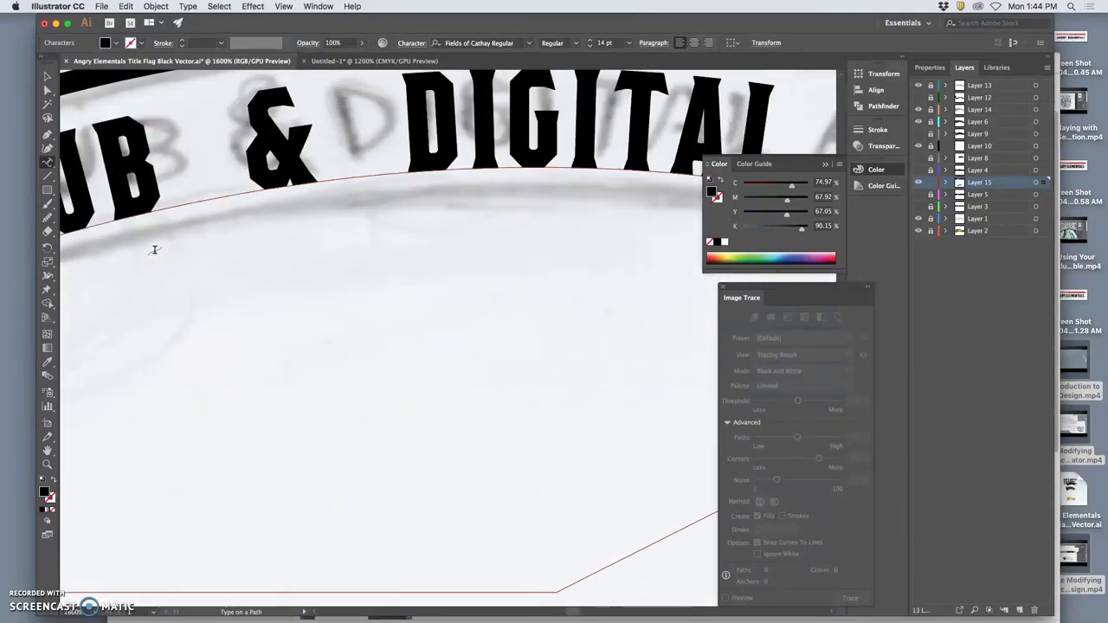
{"action": "scroll", "coordinate": [154, 251], "scroll_direction": "left", "scroll_amount": 10}
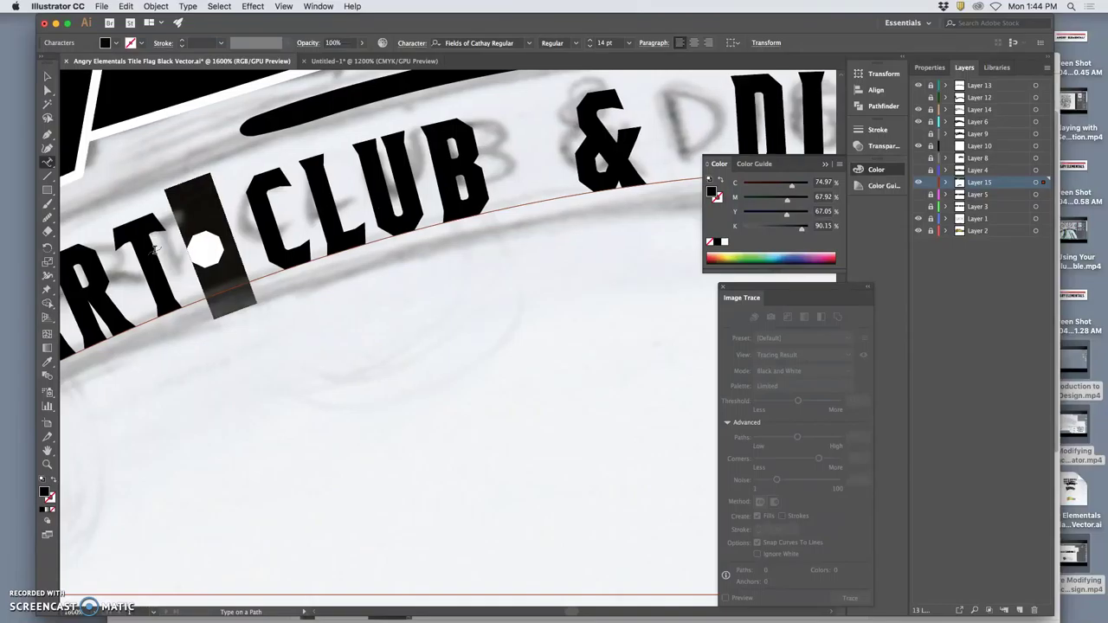
{"action": "left_click", "coordinate": [223, 250]}
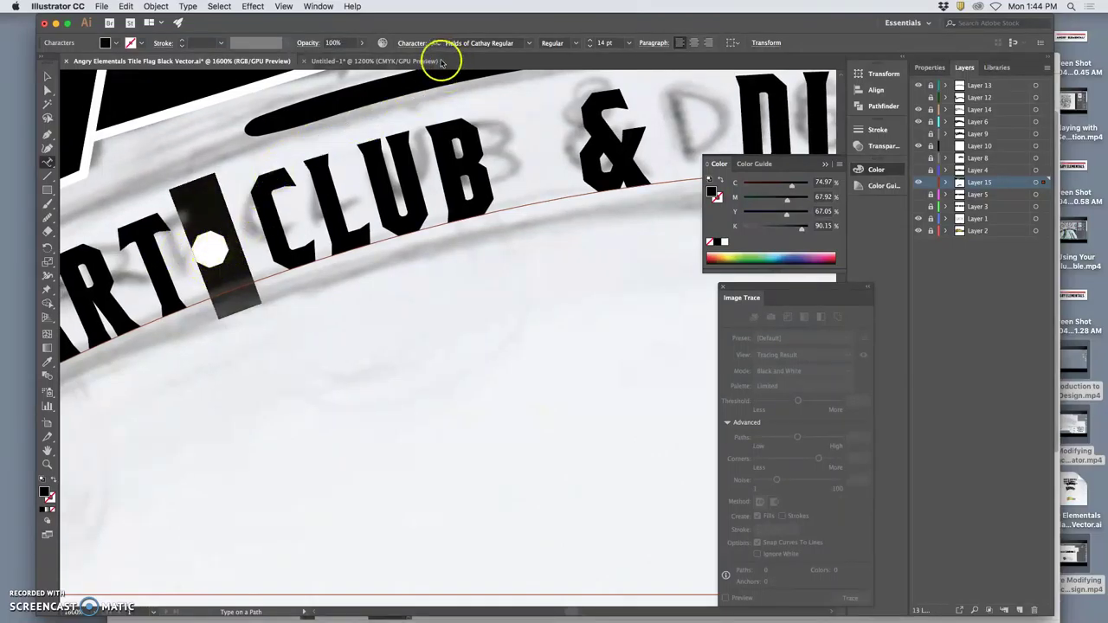
{"action": "left_click", "coordinate": [529, 43]}
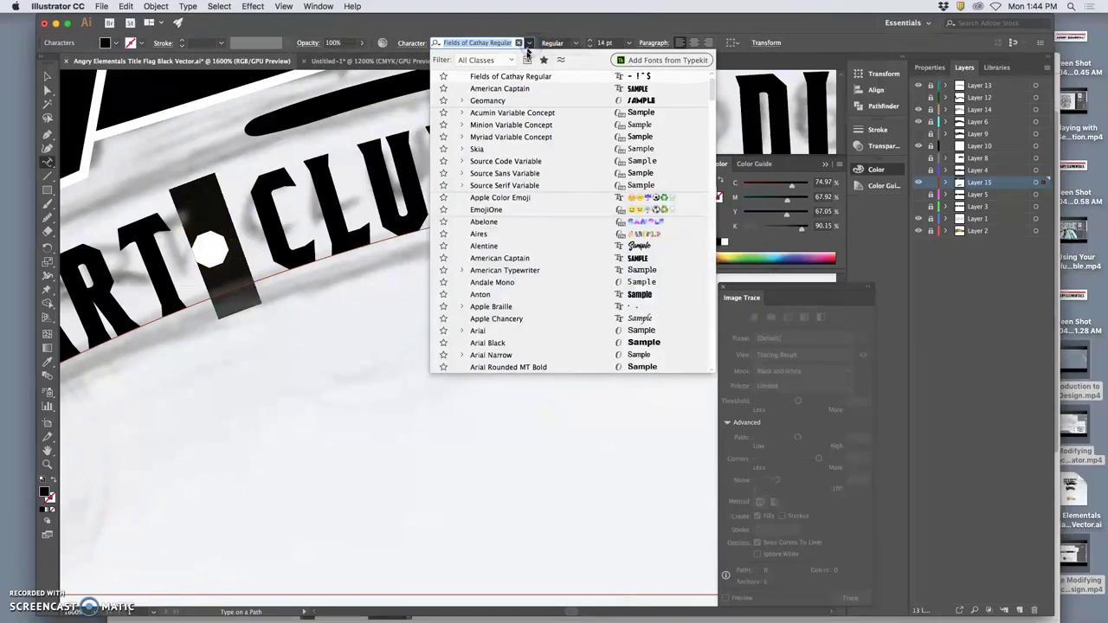
{"action": "left_click", "coordinate": [517, 89]}
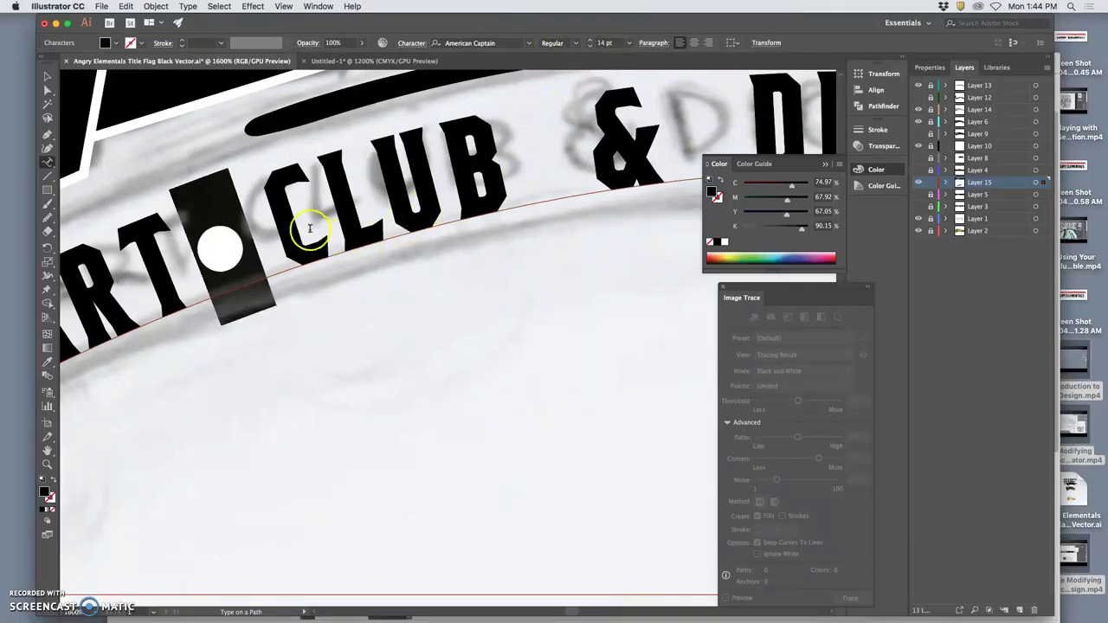
Copy the American Captain bullet over the bullet between NLC and ART.
{"action": "left_click", "coordinate": [303, 234]}
{"action": "key", "text": "super+minus"}
{"action": "key", "text": "super+minus"}
{"action": "key", "text": "super+minus"}
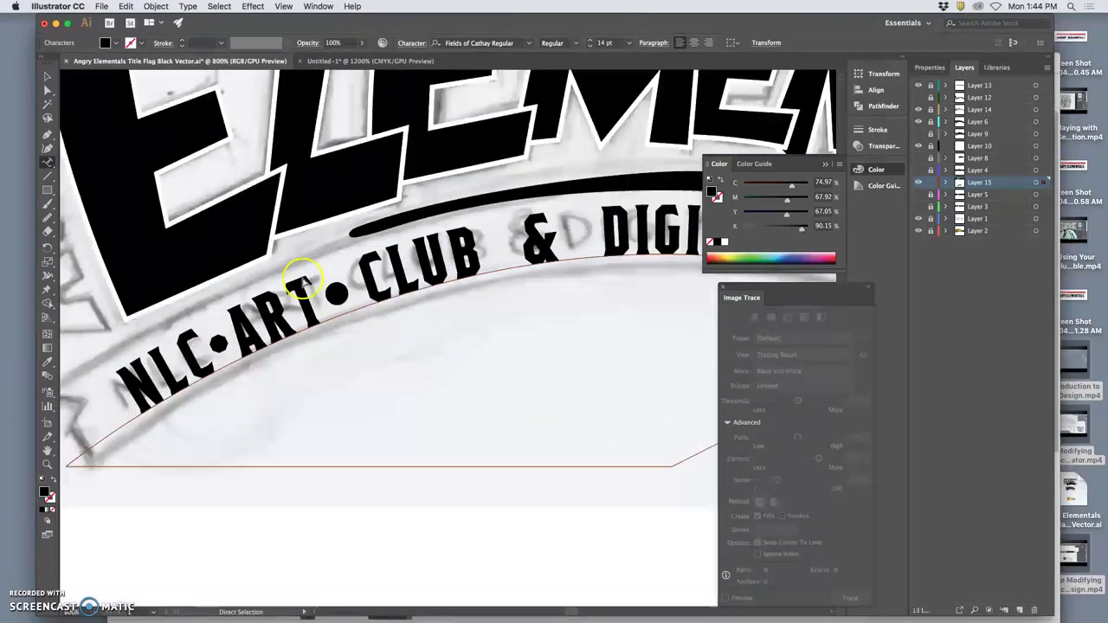
{"action": "left_click_drag", "start_coordinate": [374, 306], "coordinate": [355, 309]}
{"action": "key", "text": "super+c"}
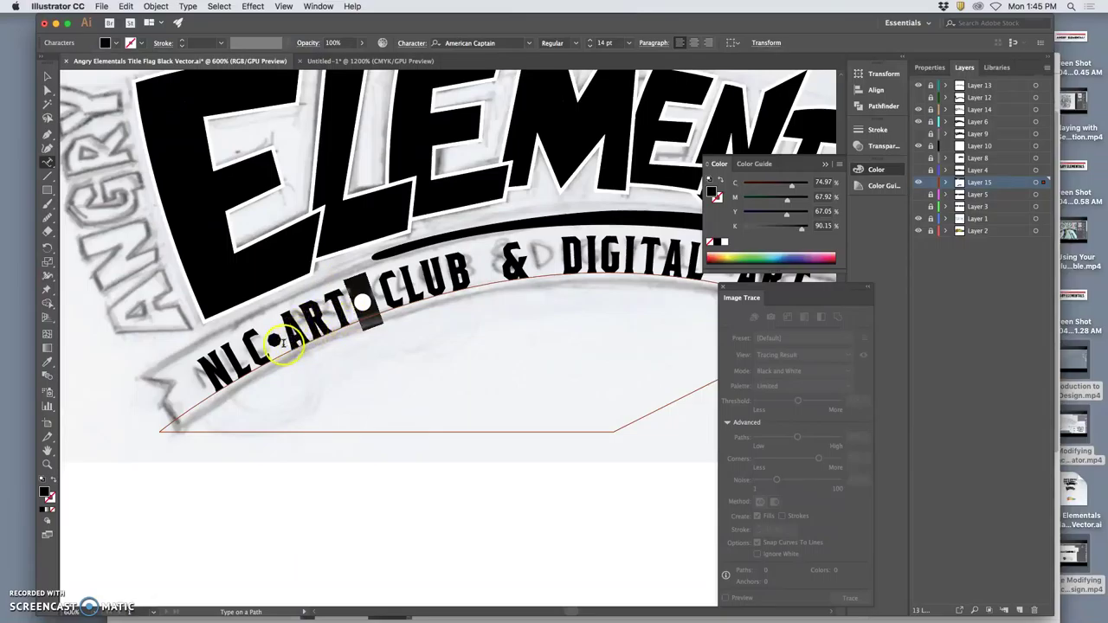
{"action": "left_click_drag", "start_coordinate": [282, 331], "coordinate": [271, 346]}
{"action": "key", "text": "super+v"}
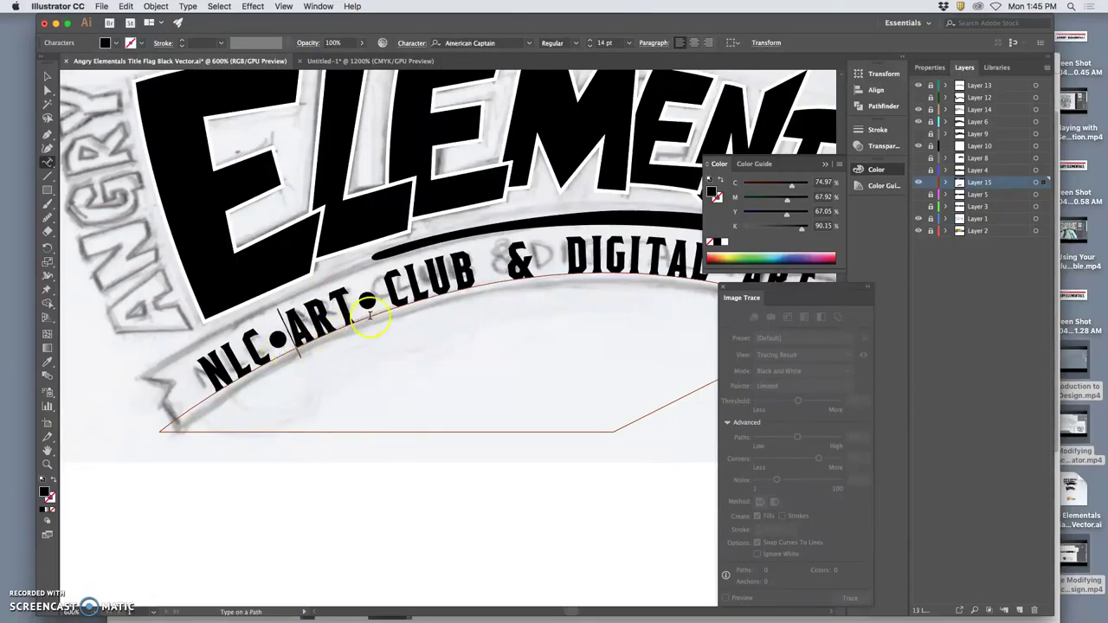
Rework the bullet between NLC and ART so it has space on both sides, like the one between ART and CLUB.
{"action": "left_click_drag", "start_coordinate": [392, 299], "coordinate": [356, 314]}
{"action": "key", "text": "super+c"}
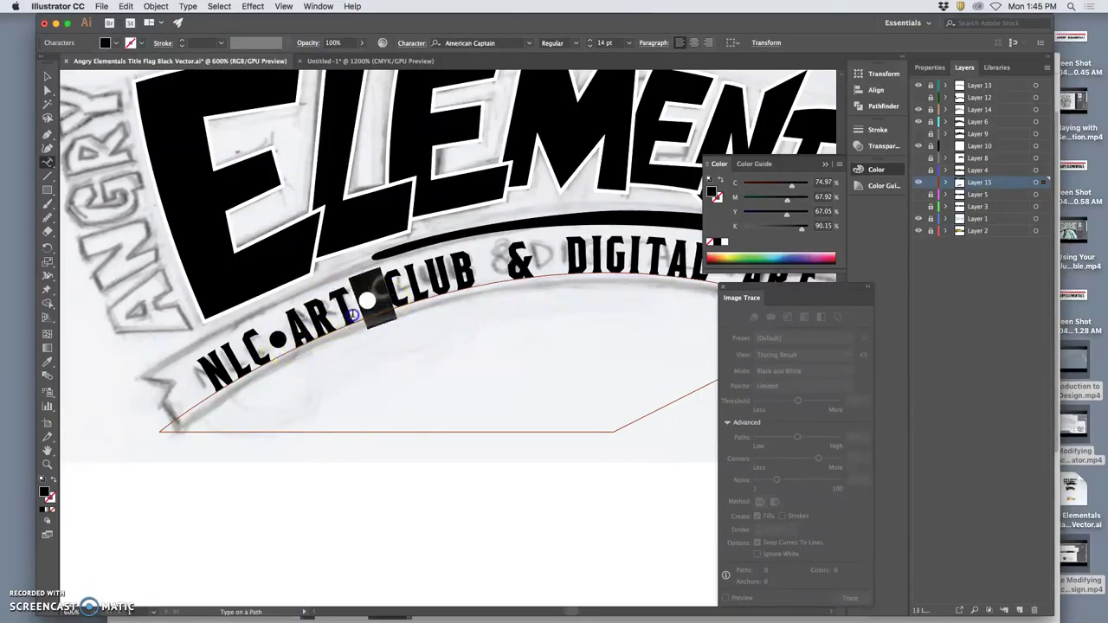
{"action": "type", "text": "•"}
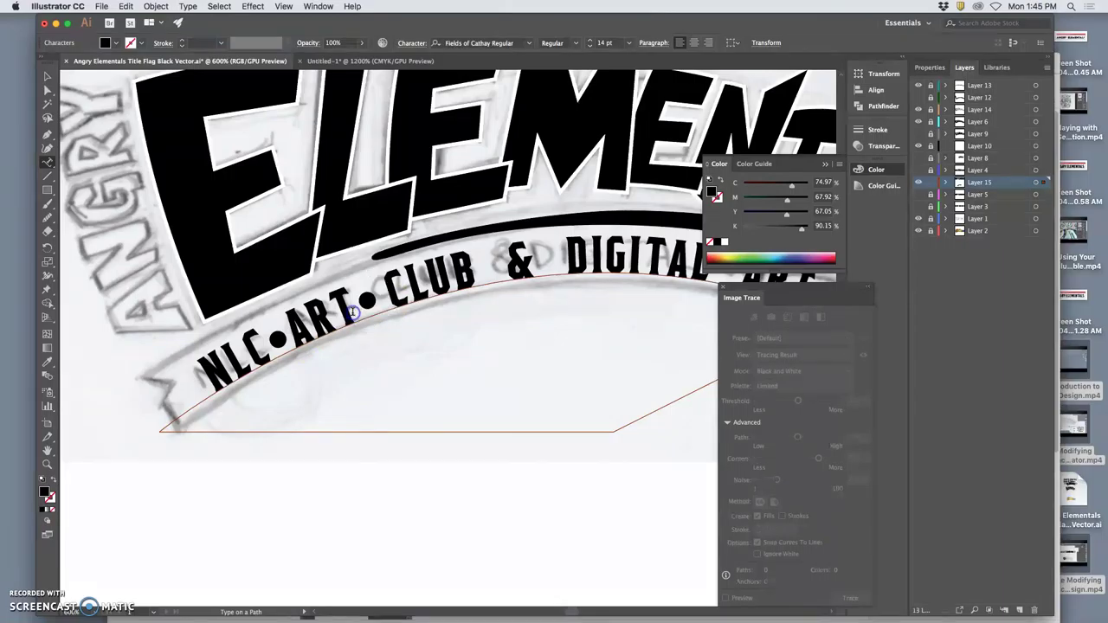
{"action": "mouse_move", "coordinate": [367, 301]}
{"action": "left_mouse_down"}
{"action": "mouse_move", "coordinate": [368, 315]}
{"action": "mouse_move", "coordinate": [386, 300]}
{"action": "left_mouse_up"}
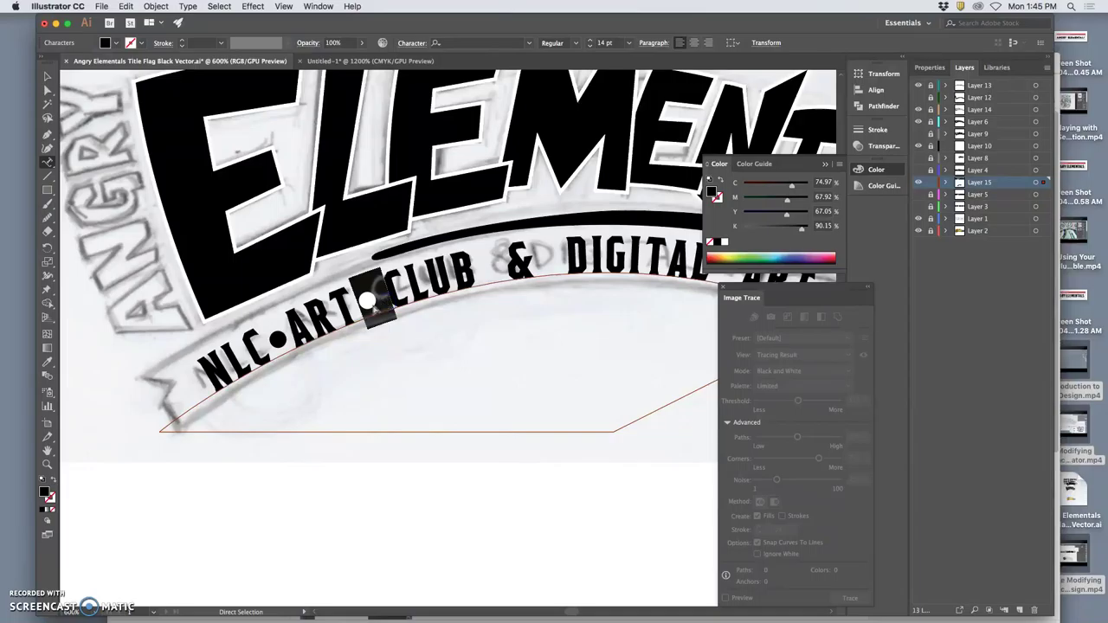
{"action": "left_click_drag", "start_coordinate": [290, 332], "coordinate": [274, 338]}
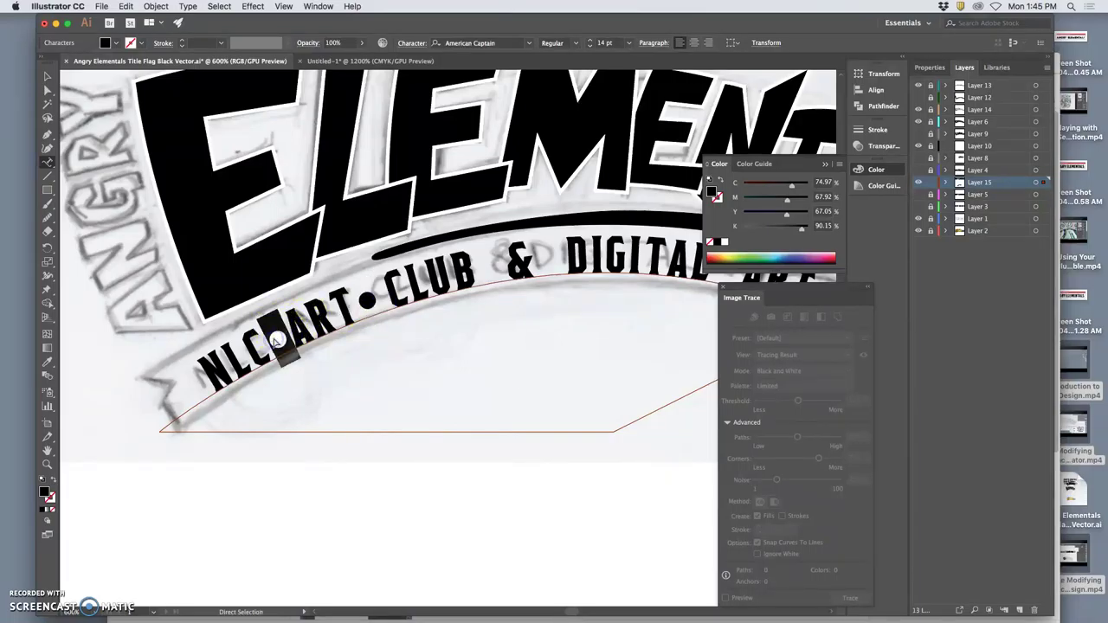
{"action": "key", "text": "super+v"}
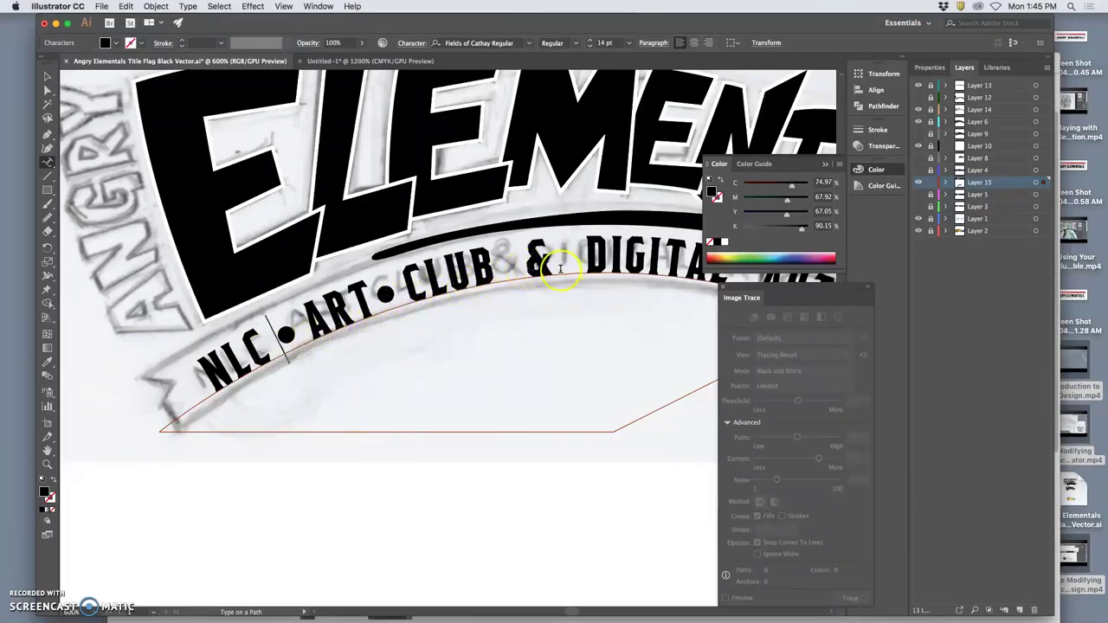
Replace the space between DIGITAL and ART with the copied bullet.
{"action": "scroll", "coordinate": [559, 268], "scroll_direction": "right", "scroll_amount": 5}
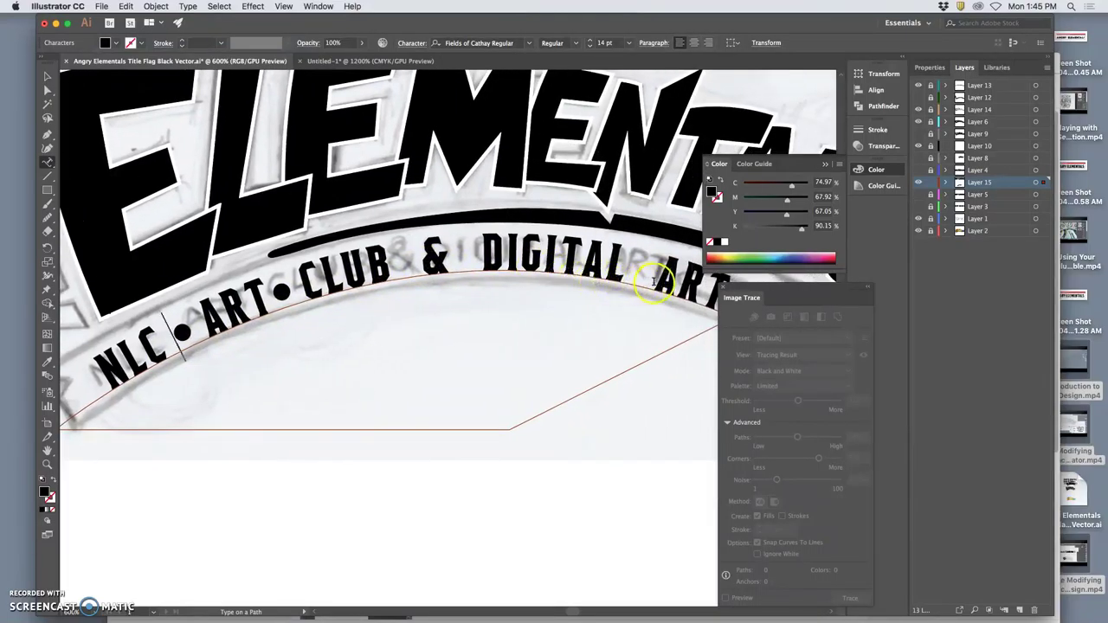
{"action": "left_click_drag", "start_coordinate": [656, 279], "coordinate": [630, 279]}
{"action": "key", "text": "super+v"}
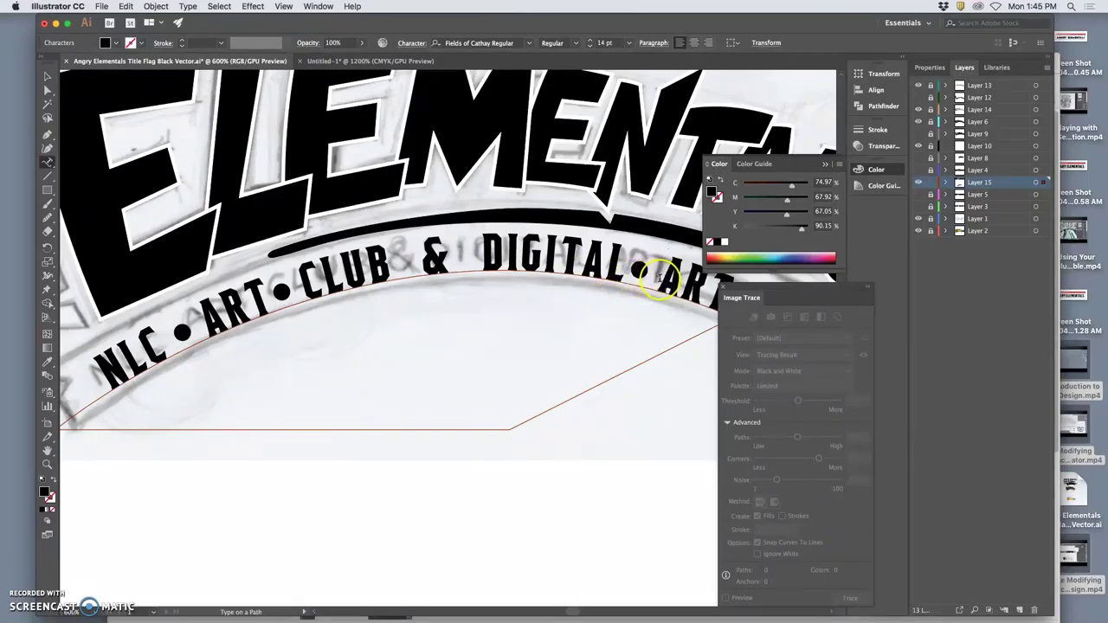
Try reducing the type size just after the bullet between DIGITAL and ART to 9 pt.
{"action": "left_click", "coordinate": [591, 47]}
{"action": "left_click", "coordinate": [590, 46]}
{"action": "left_click", "coordinate": [591, 47]}
{"action": "left_click", "coordinate": [591, 46]}
{"action": "left_click", "coordinate": [590, 47]}
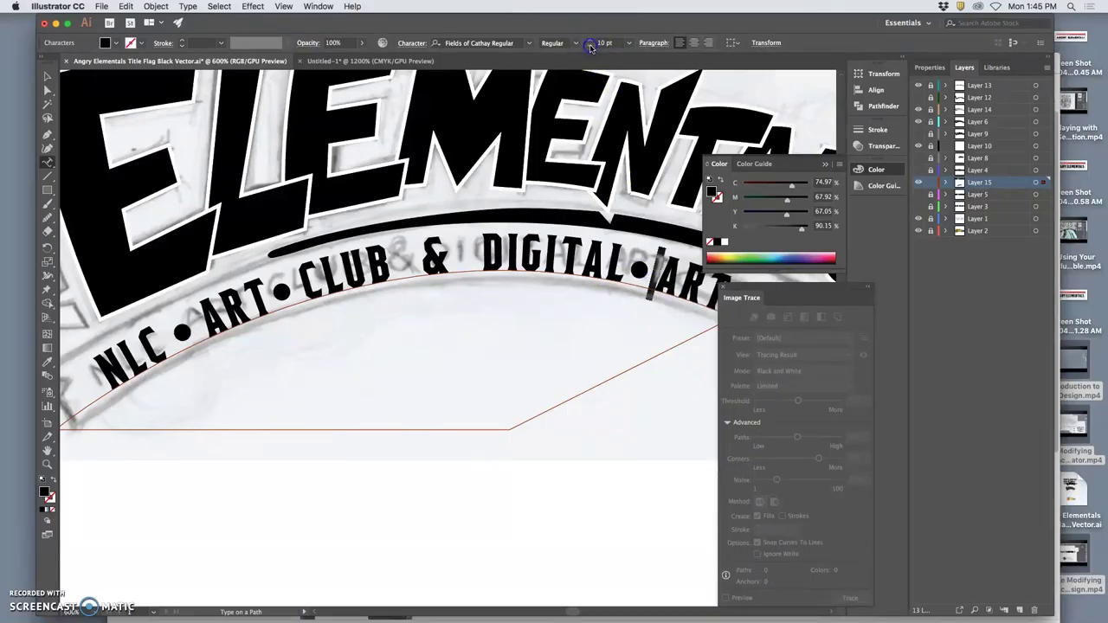
{"action": "left_click", "coordinate": [513, 342]}
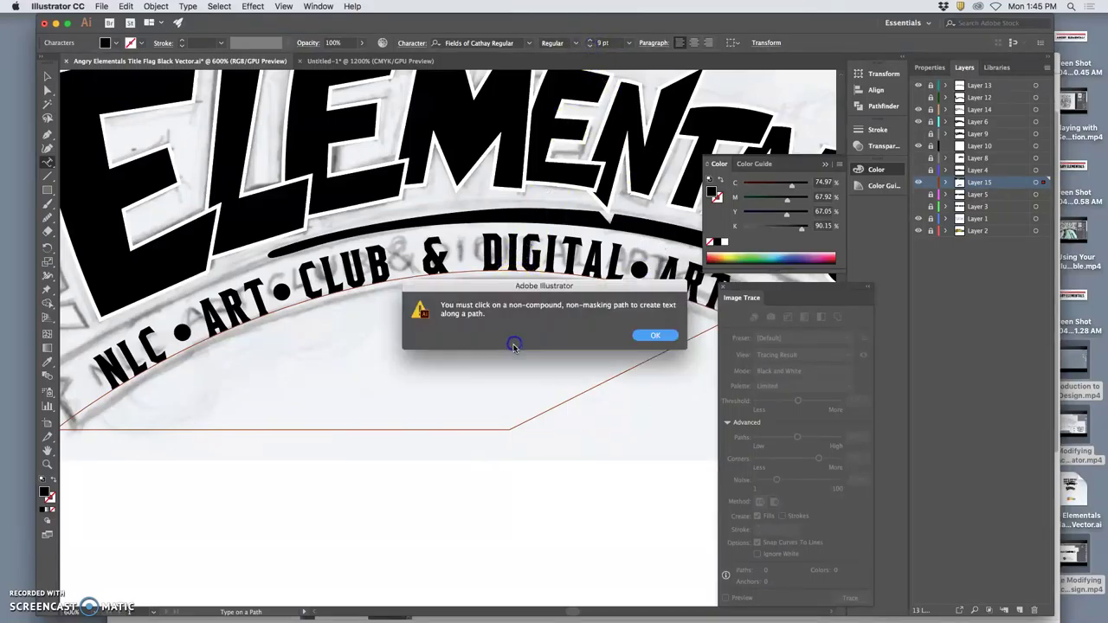
{"action": "left_click", "coordinate": [645, 336]}
Change the font of the ampersand between CLUB and DIGITAL to Geomancy.
{"action": "left_click", "coordinate": [438, 265]}
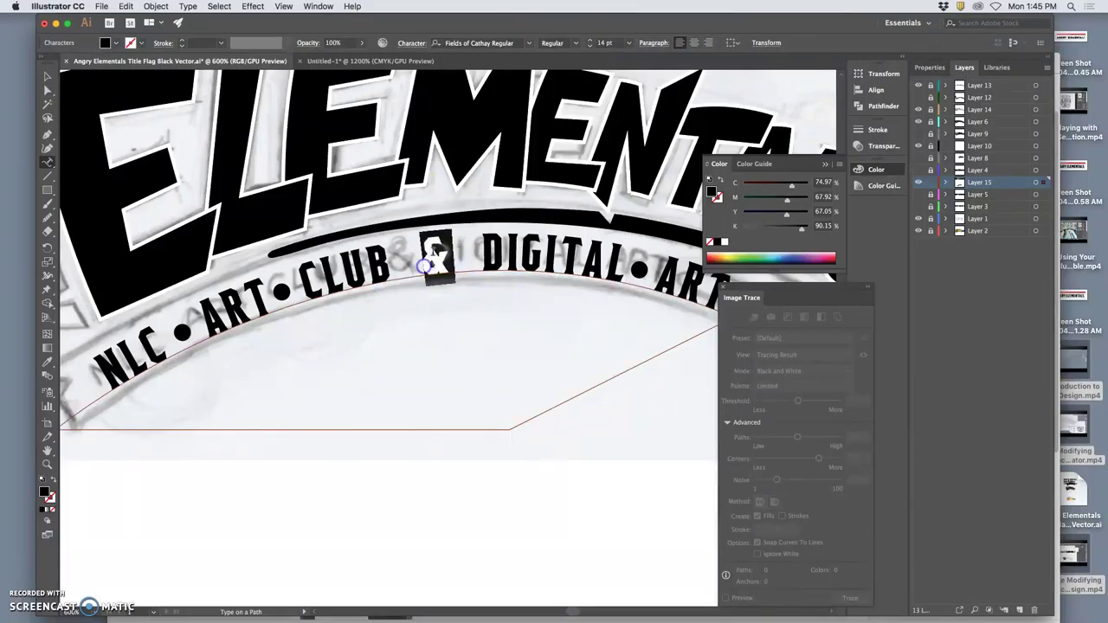
{"action": "left_click", "coordinate": [527, 43]}
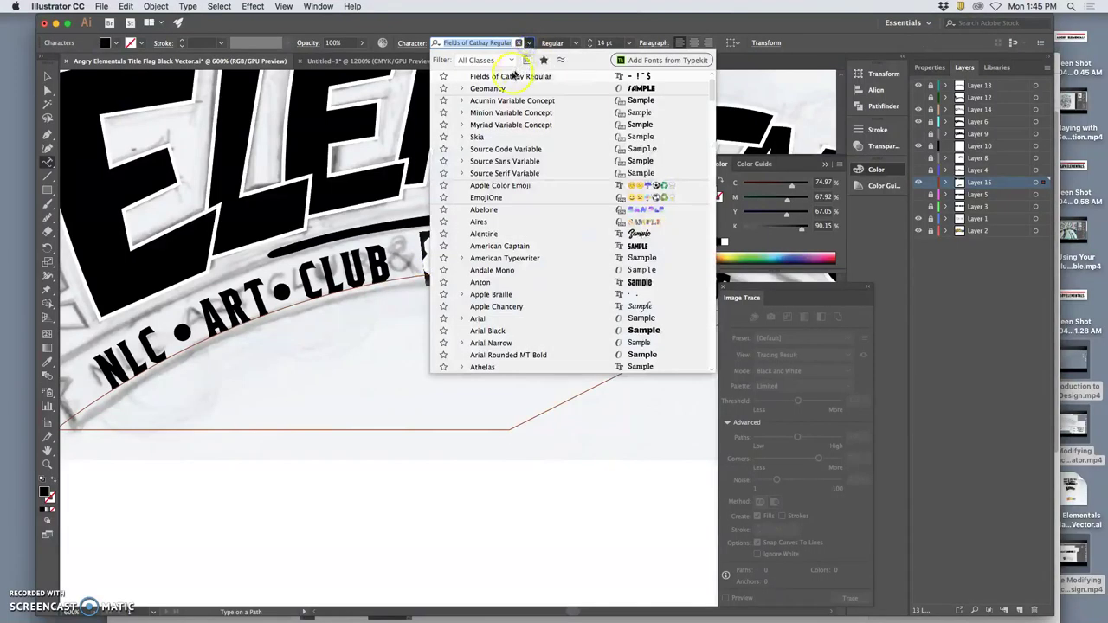
{"action": "left_click", "coordinate": [489, 88]}
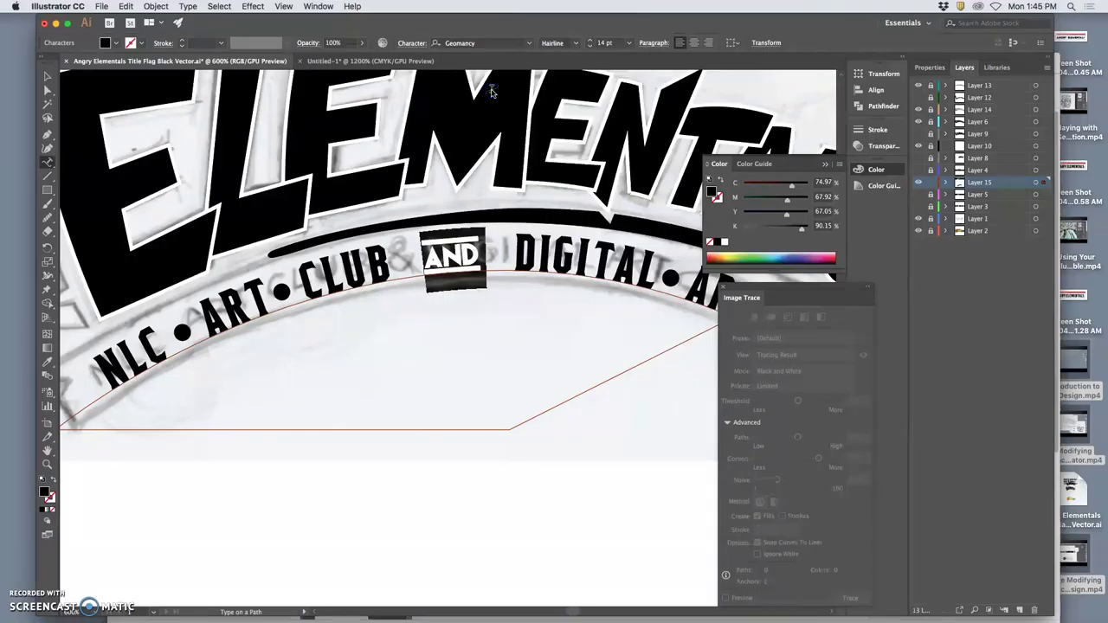
{"action": "left_click", "coordinate": [499, 292]}
{"action": "left_click", "coordinate": [654, 335]}
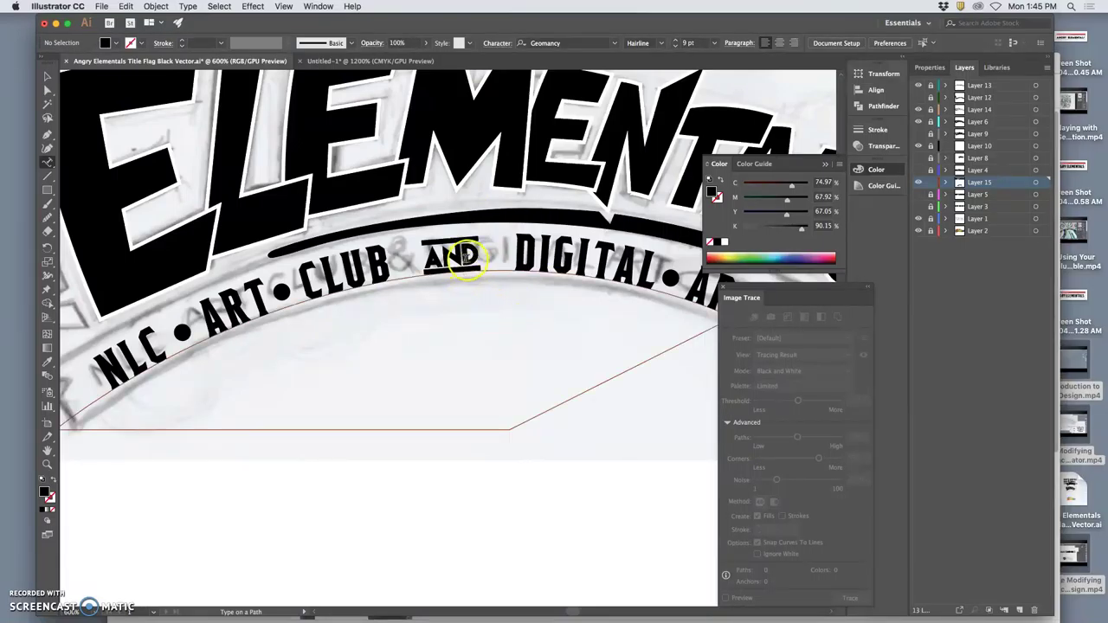
Tighten the tracking of the Geomancy AND ornament between CLUB and DIGITAL.
{"action": "double_click", "coordinate": [466, 256]}
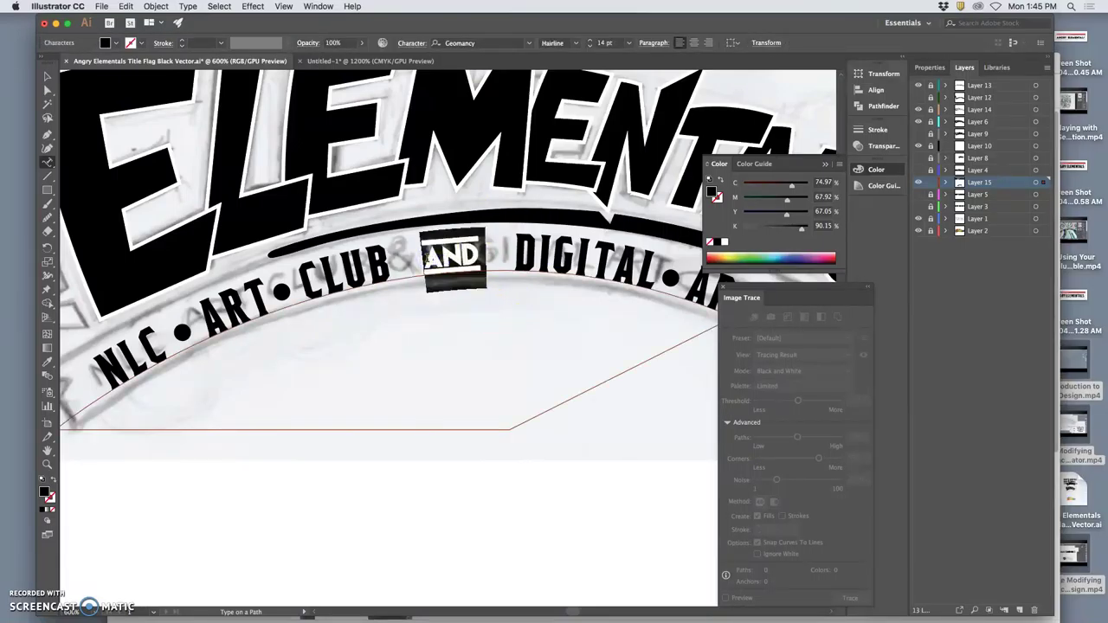
{"action": "key", "text": "alt+Left"}
{"action": "key", "text": "alt+Left"}
{"action": "key", "text": "alt+Left"}
{"action": "key", "text": "alt+Left"}
{"action": "key", "text": "alt+Left"}
{"action": "key", "text": "alt+Left"}
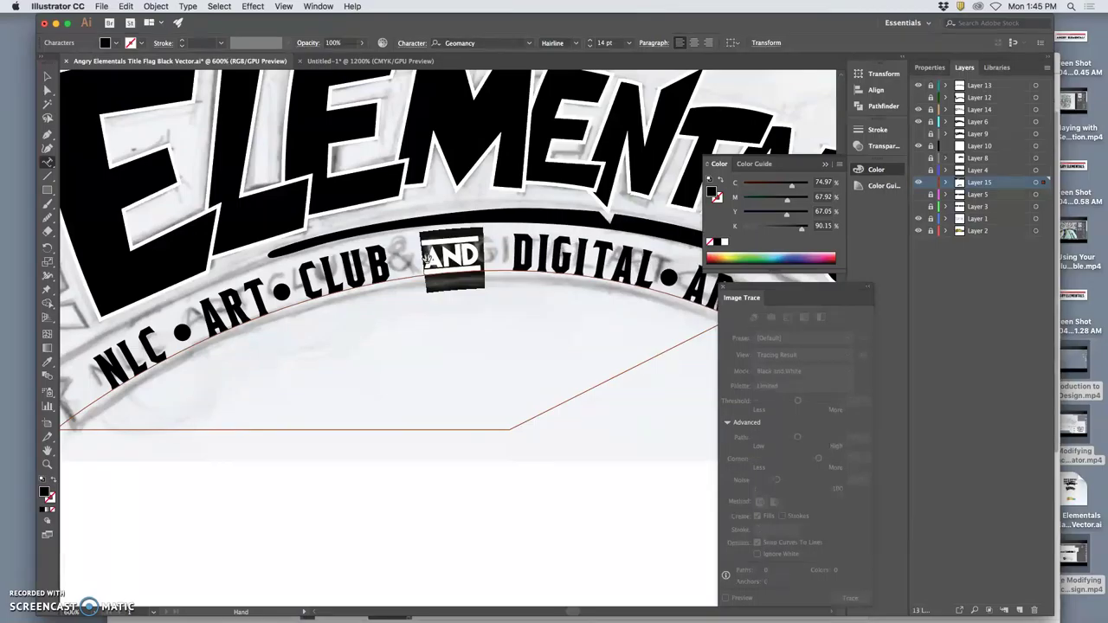
{"action": "key", "text": "alt+Left"}
{"action": "key", "text": "alt+Left"}
{"action": "key", "text": "alt+Left"}
{"action": "key", "text": "alt+Left"}
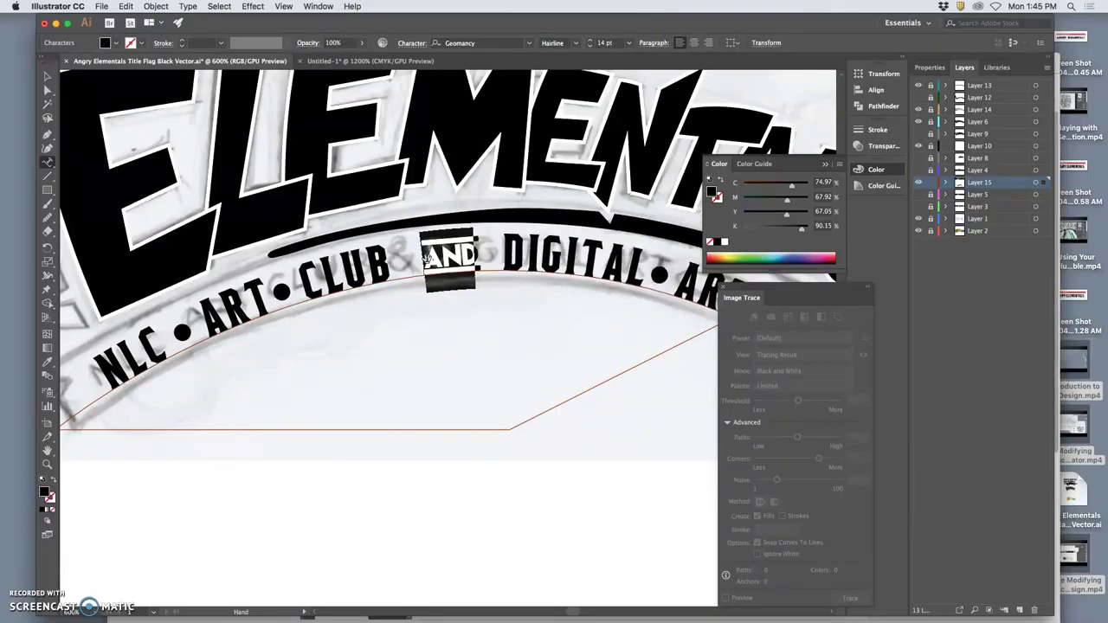
{"action": "key", "text": "alt+Left"}
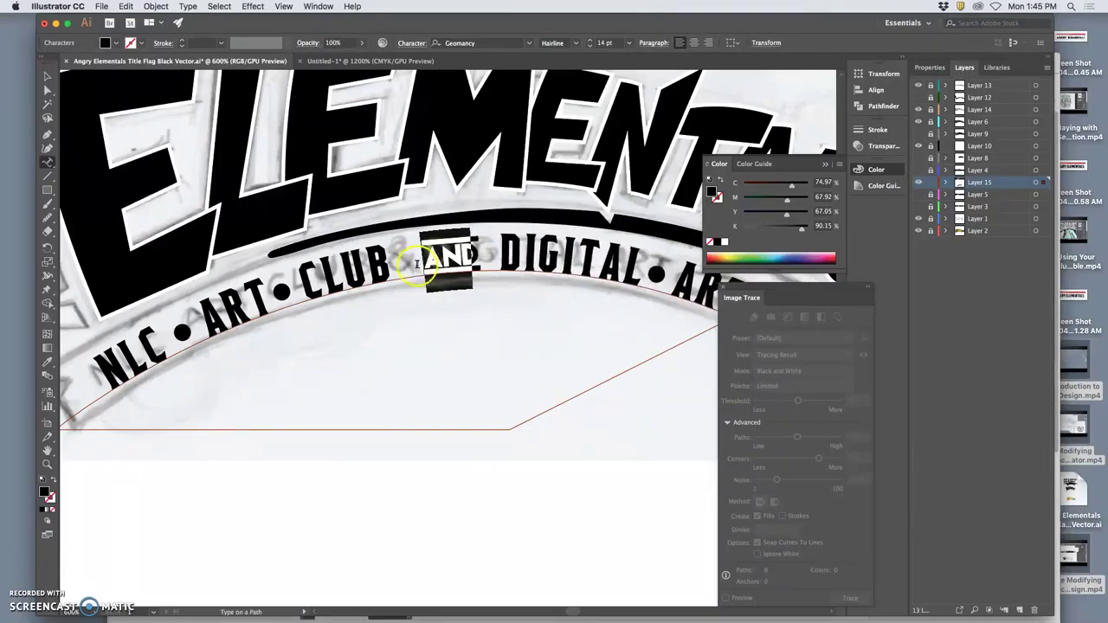
Tighten the spacing between CLUB and the AND ornament in the curved banner text.
{"action": "left_click", "coordinate": [414, 264]}
{"action": "key", "text": "alt+Left"}
{"action": "key", "text": "alt+Left"}
{"action": "key", "text": "alt+Left"}
{"action": "key", "text": "alt+Left"}
{"action": "key", "text": "alt+Left"}
{"action": "key", "text": "alt+Left"}
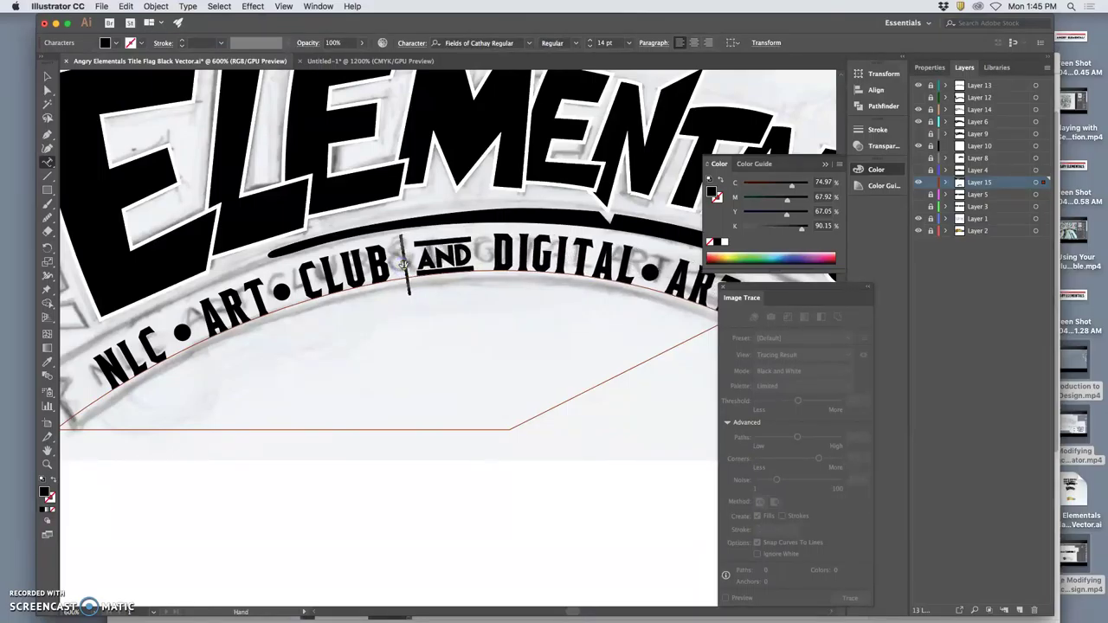
{"action": "left_click", "coordinate": [487, 332]}
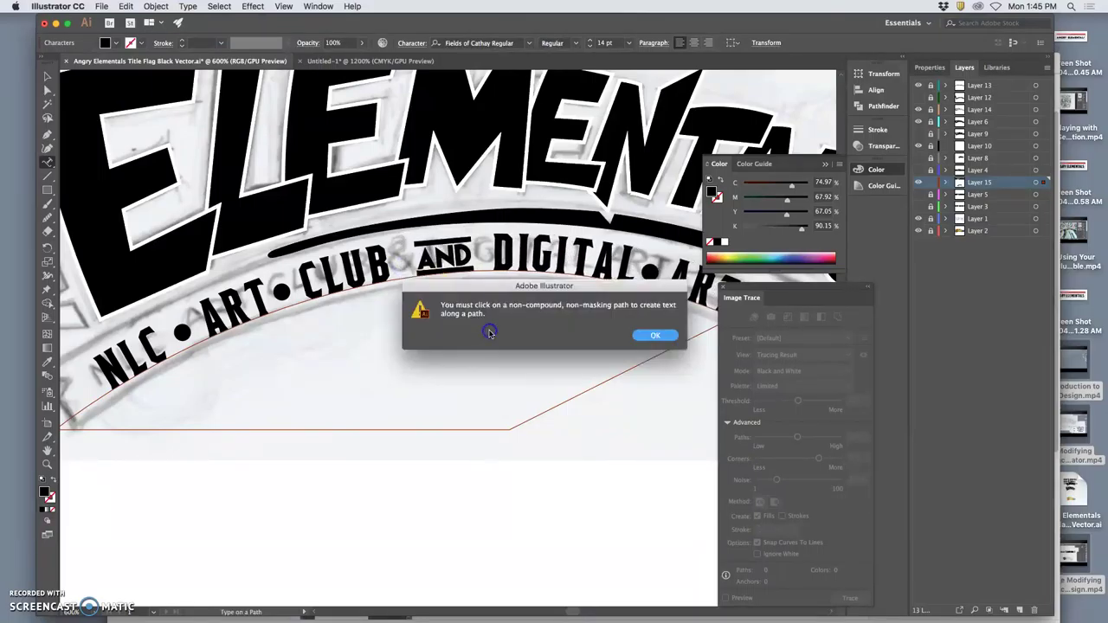
{"action": "left_click", "coordinate": [650, 333]}
Select the entire line of curved banner text and reduce its size to 13 pt.
{"action": "key", "text": "super+minus"}
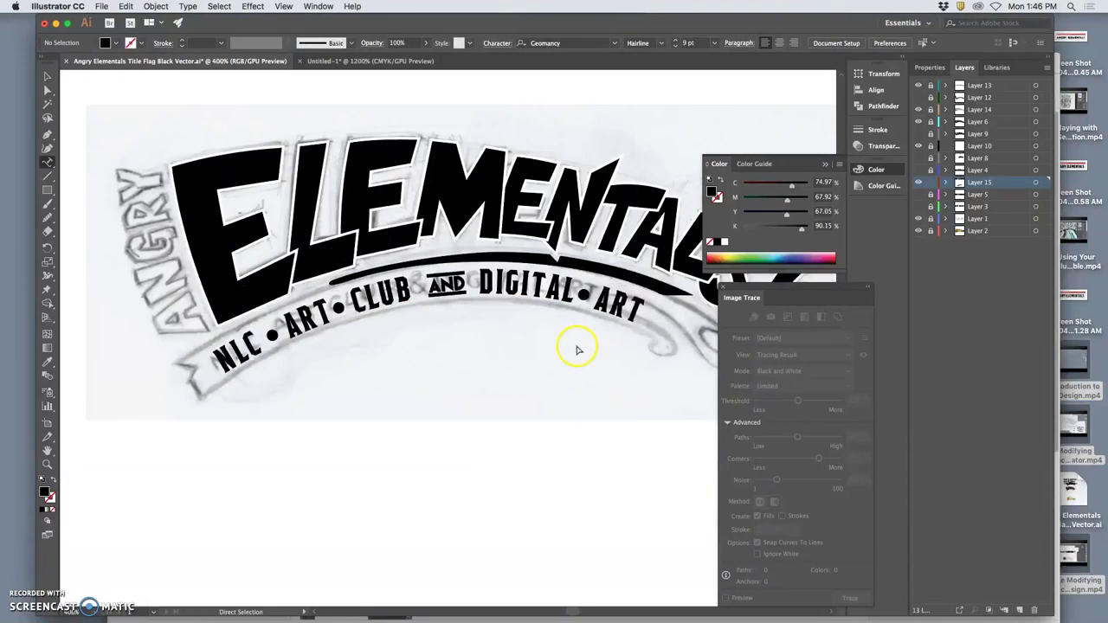
{"action": "key", "text": "super+minus"}
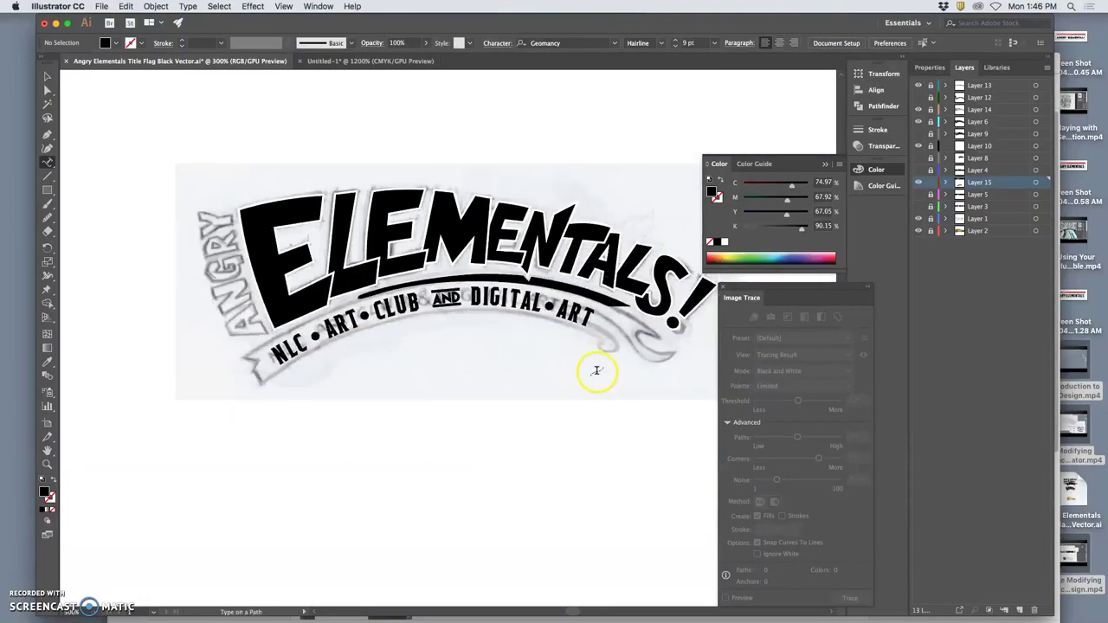
{"action": "left_click", "coordinate": [591, 369]}
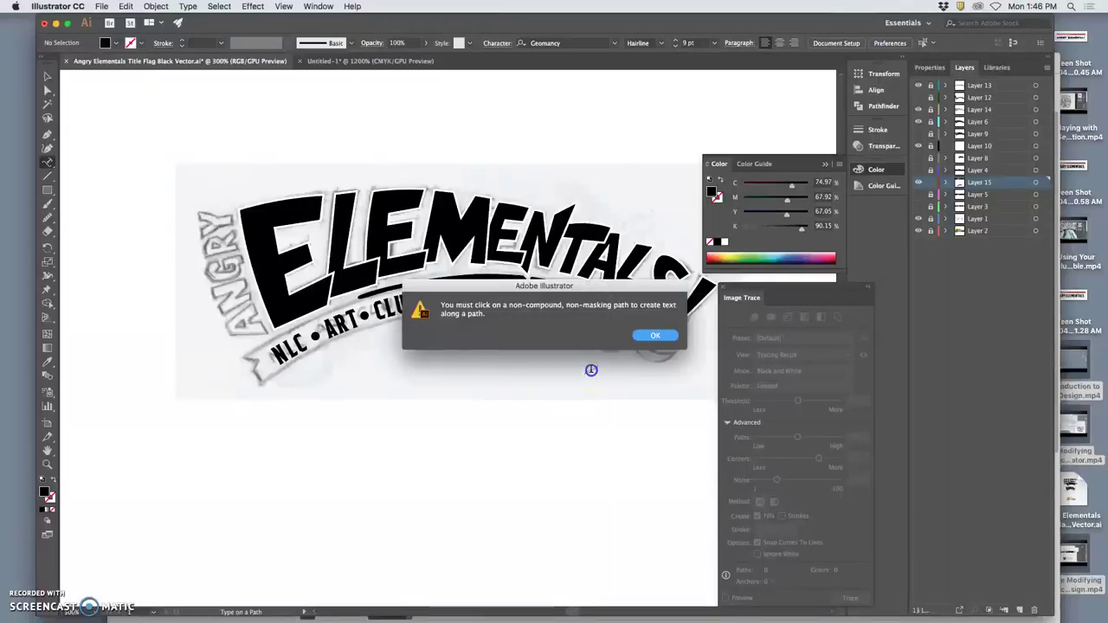
{"action": "left_click", "coordinate": [651, 336]}
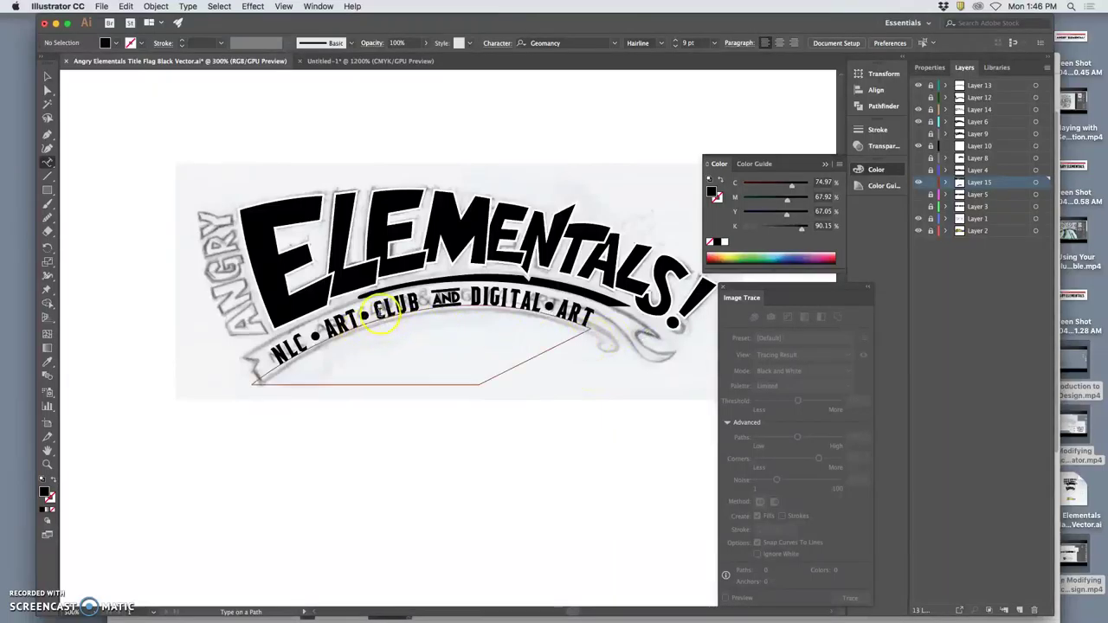
{"action": "left_click", "coordinate": [373, 314]}
{"action": "mouse_move", "coordinate": [590, 317]}
{"action": "left_mouse_down"}
{"action": "mouse_move", "coordinate": [452, 308]}
{"action": "mouse_move", "coordinate": [266, 349]}
{"action": "mouse_move", "coordinate": [549, 316]}
{"action": "mouse_move", "coordinate": [587, 332]}
{"action": "left_mouse_up"}
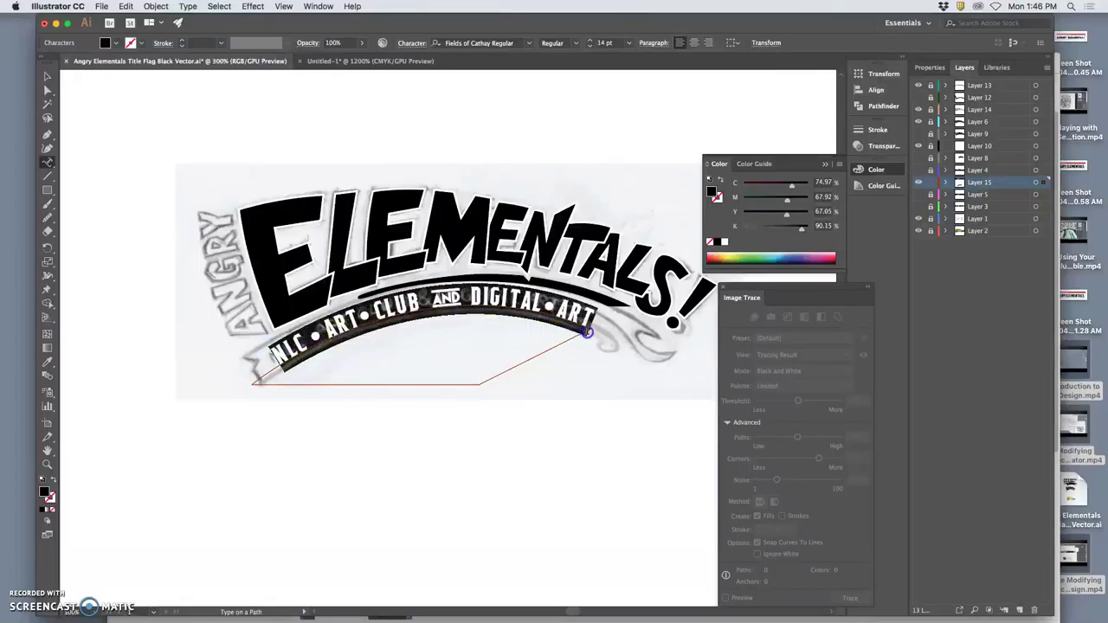
{"action": "left_click", "coordinate": [589, 46]}
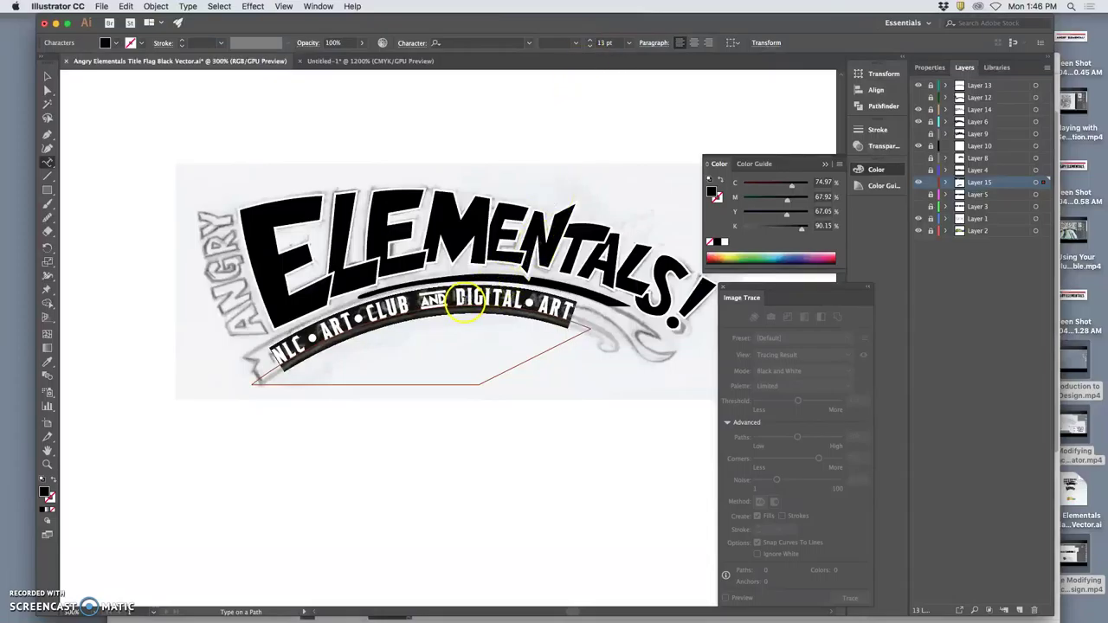
Move the curved text slightly left, rotate it a little counterclockwise and nudge it further left to fit the sketched banner.
{"action": "left_click", "coordinate": [47, 76]}
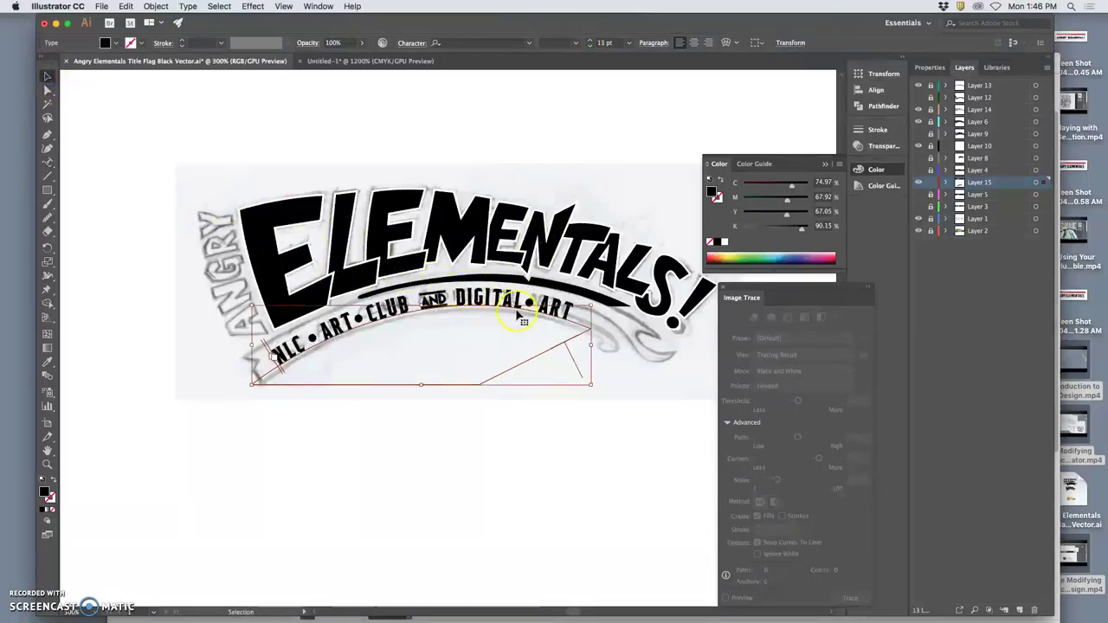
{"action": "left_click_drag", "start_coordinate": [518, 304], "coordinate": [502, 306]}
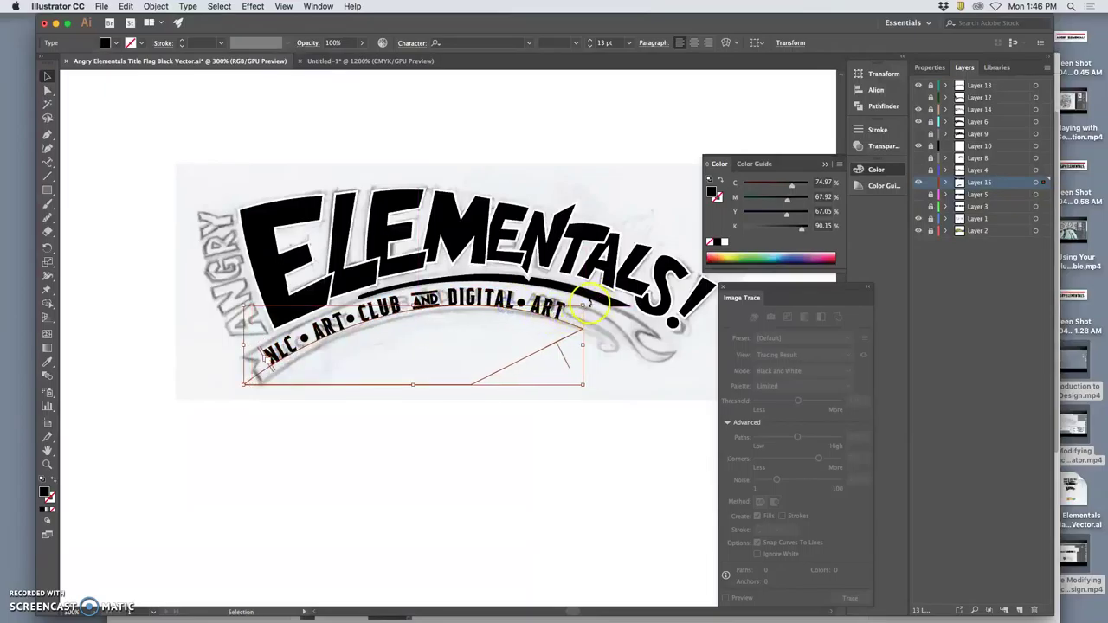
{"action": "left_click_drag", "start_coordinate": [589, 304], "coordinate": [588, 301]}
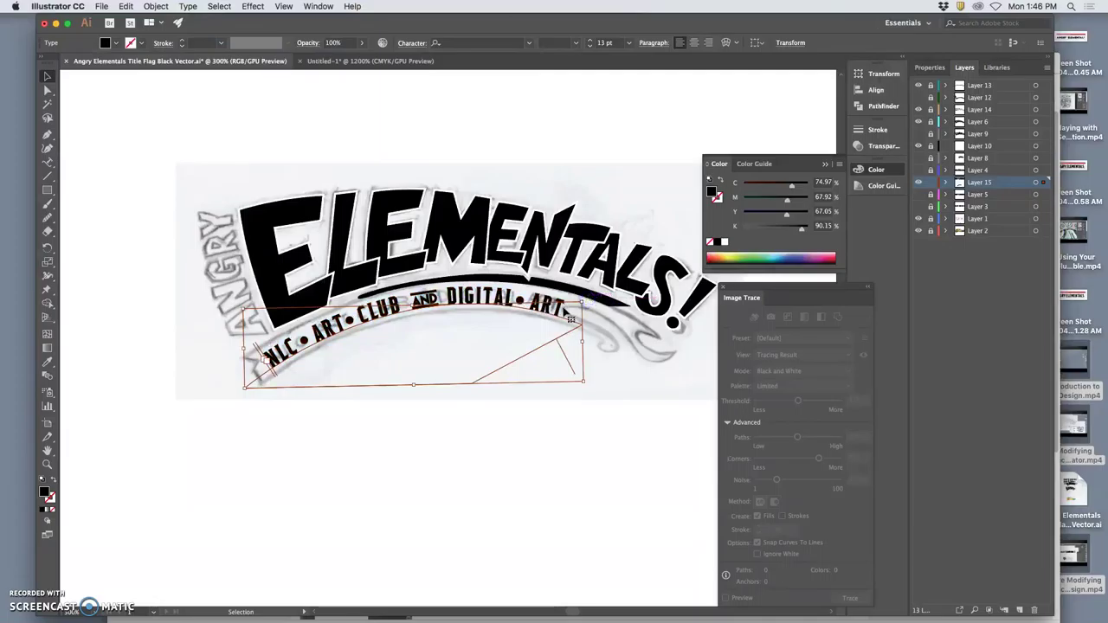
{"action": "key", "text": "Left"}
{"action": "key", "text": "Left"}
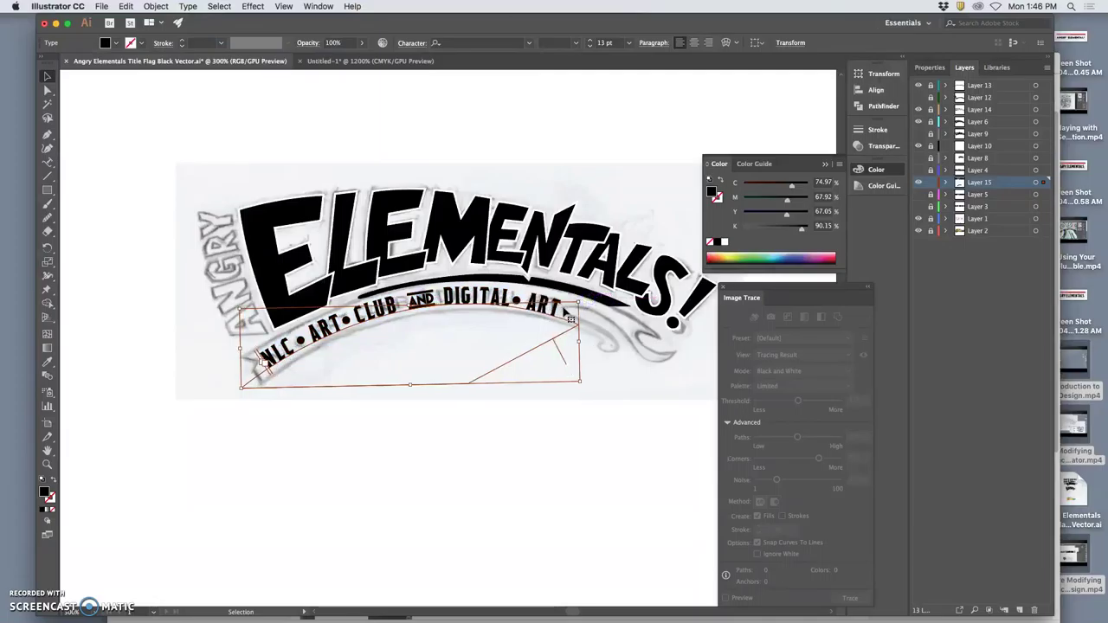
{"action": "left_click", "coordinate": [617, 347]}
{"action": "left_click", "coordinate": [561, 314]}
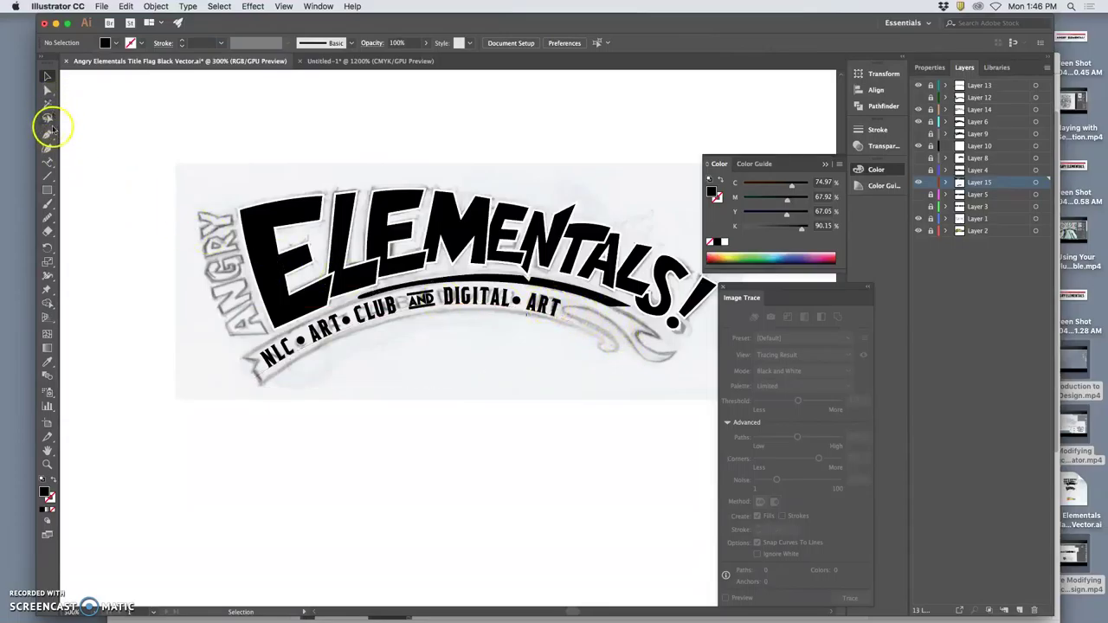
Set the fill color of the entire curved banner text to white.
{"action": "left_click", "coordinate": [46, 163]}
{"action": "left_click", "coordinate": [234, 320]}
{"action": "triple_click", "coordinate": [270, 356]}
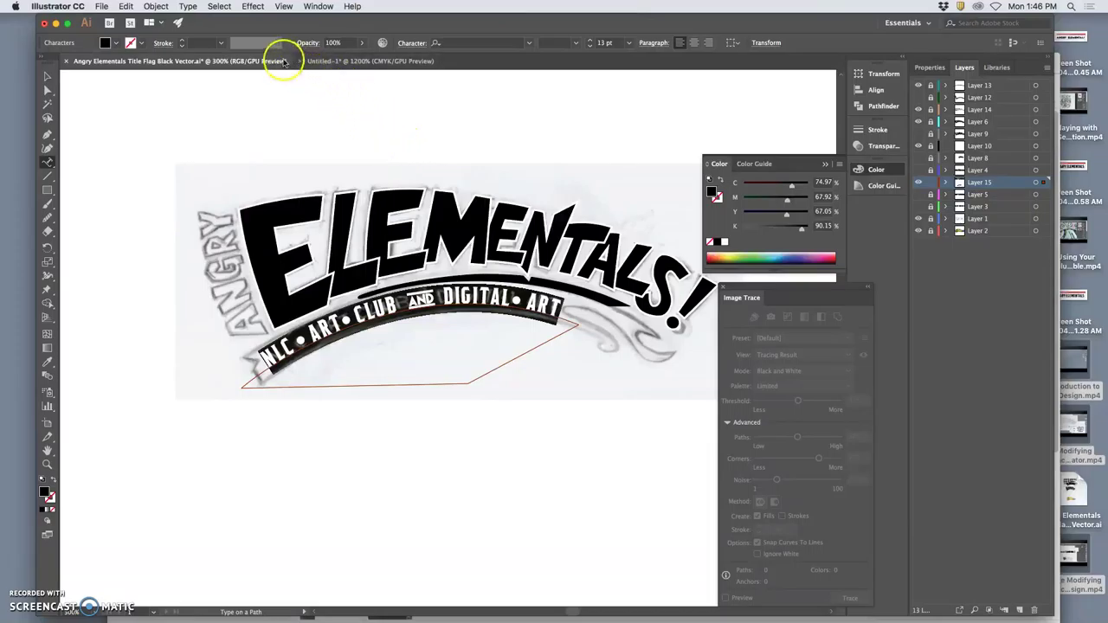
{"action": "left_click", "coordinate": [115, 44]}
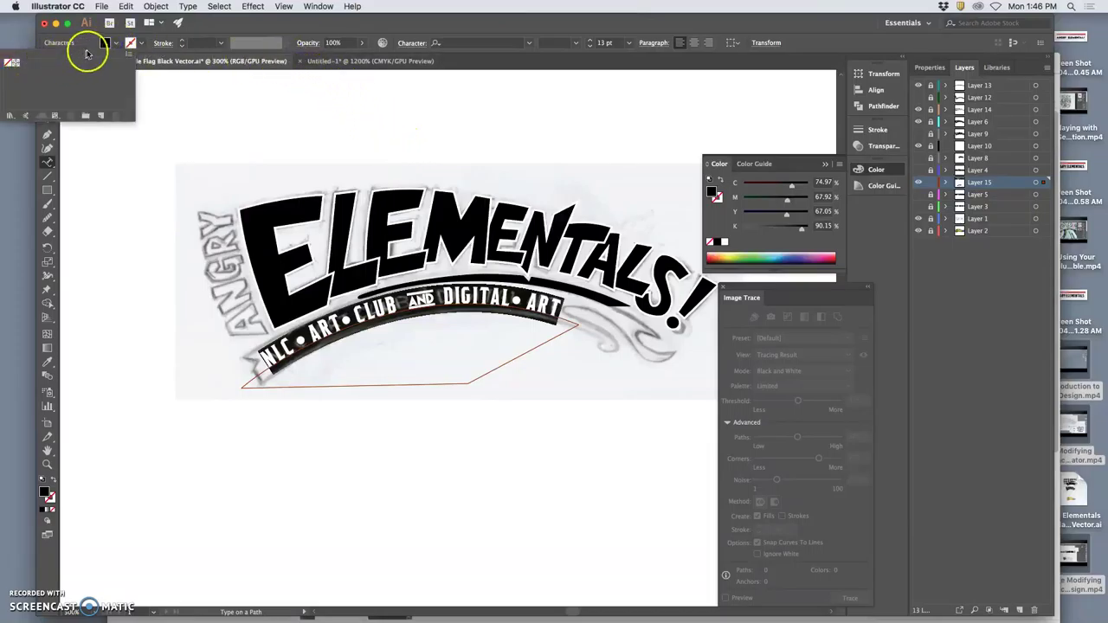
{"action": "left_click", "coordinate": [105, 43]}
{"action": "left_click", "coordinate": [105, 43]}
{"action": "left_click", "coordinate": [104, 43]}
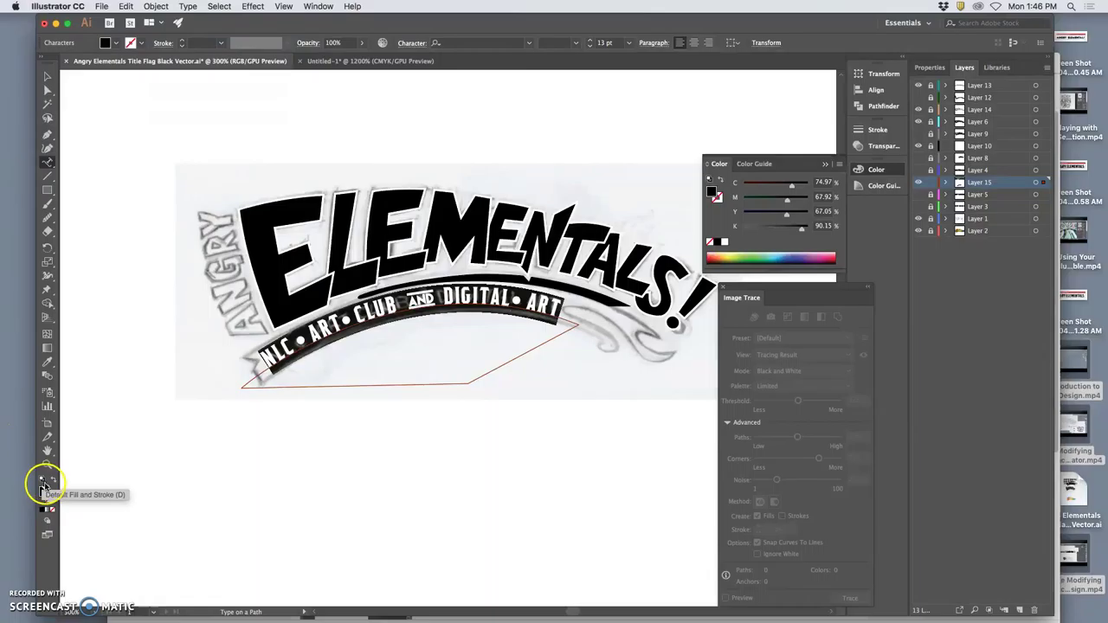
{"action": "double_click", "coordinate": [45, 492]}
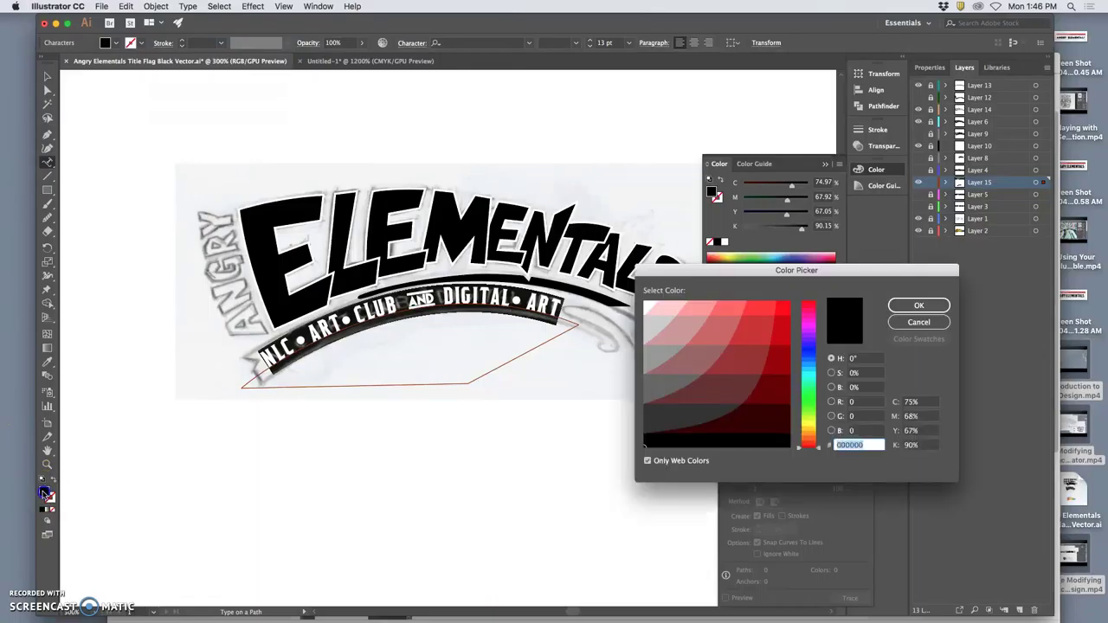
{"action": "left_click", "coordinate": [646, 307]}
{"action": "left_click", "coordinate": [901, 306]}
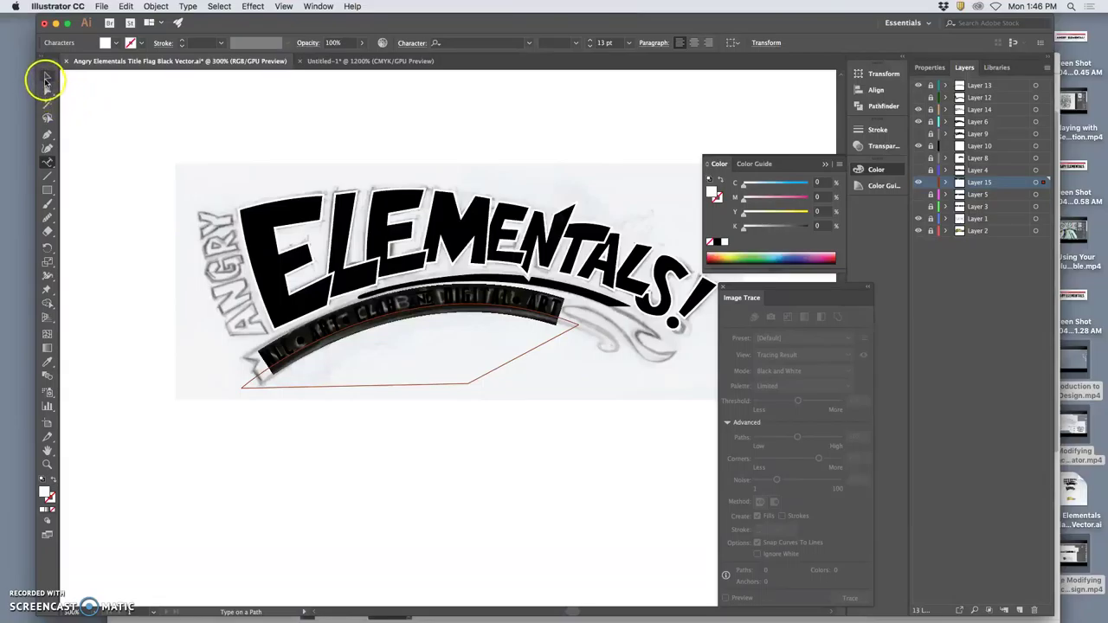
{"action": "left_click", "coordinate": [47, 78]}
{"action": "left_click", "coordinate": [89, 92]}
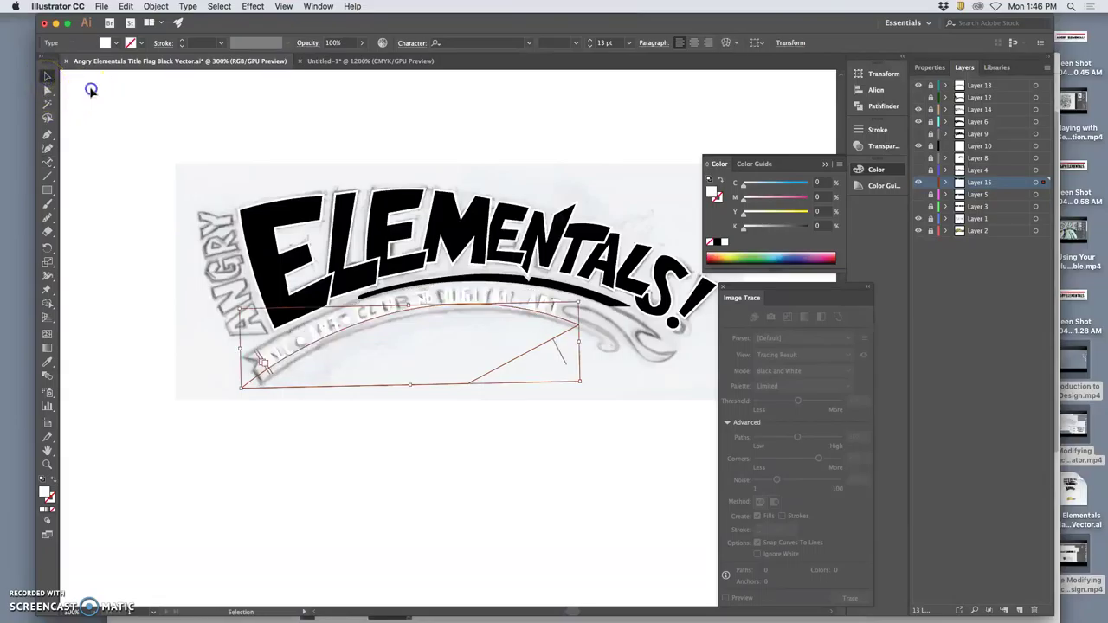
Move Layer 15 directly above Layer 12, make Layer 12 visible and hide Layer 1.
{"action": "left_click_drag", "start_coordinate": [991, 184], "coordinate": [981, 97]}
{"action": "left_click", "coordinate": [922, 111]}
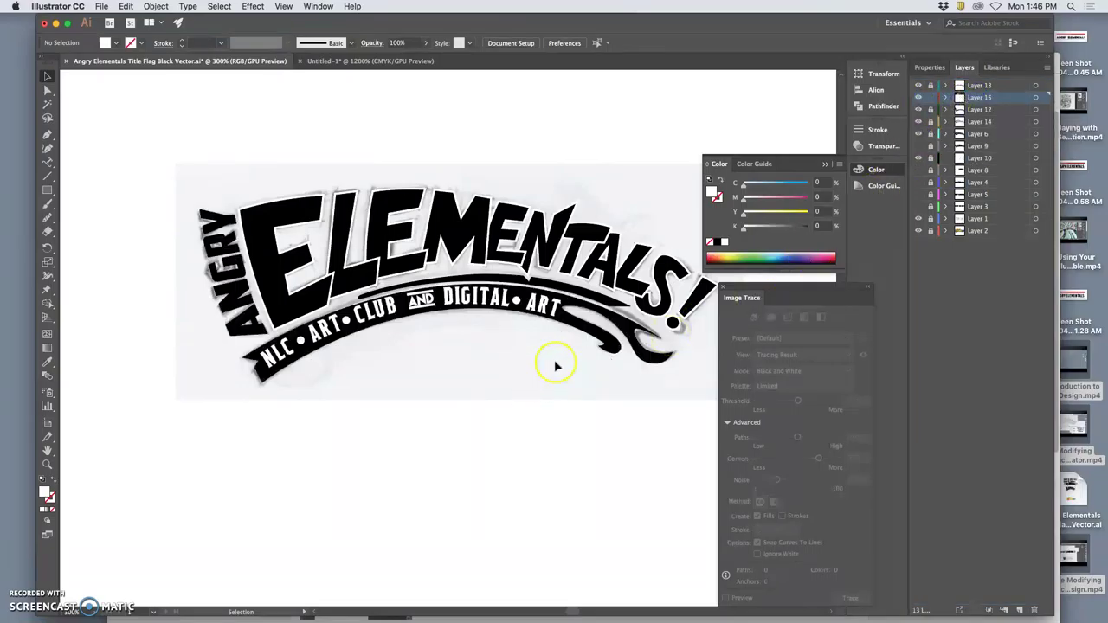
{"action": "left_click", "coordinate": [920, 224]}
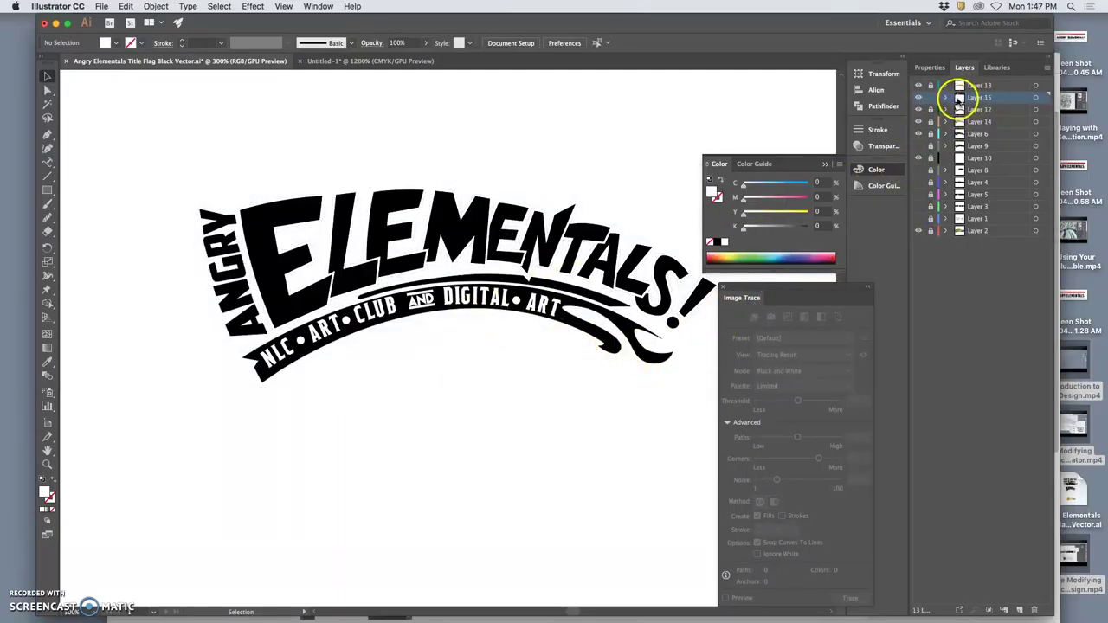
{"action": "left_click", "coordinate": [919, 99]}
{"action": "left_click", "coordinate": [920, 98]}
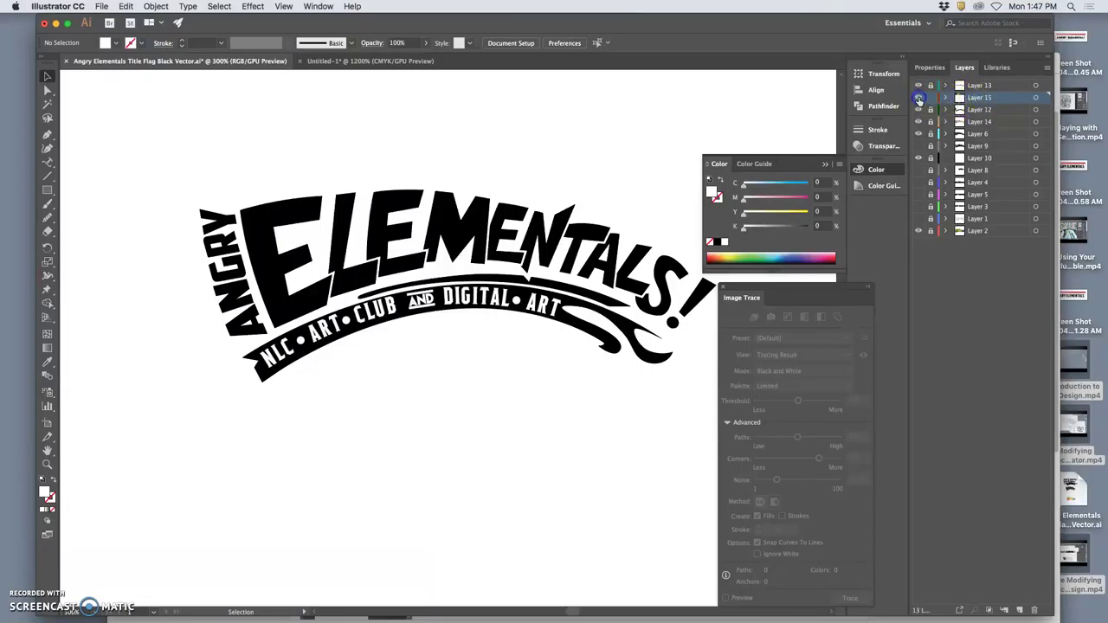
Reshape the text path's curve by adjusting the direction handle of the anchor point just past the word ART.
{"action": "left_click", "coordinate": [47, 92]}
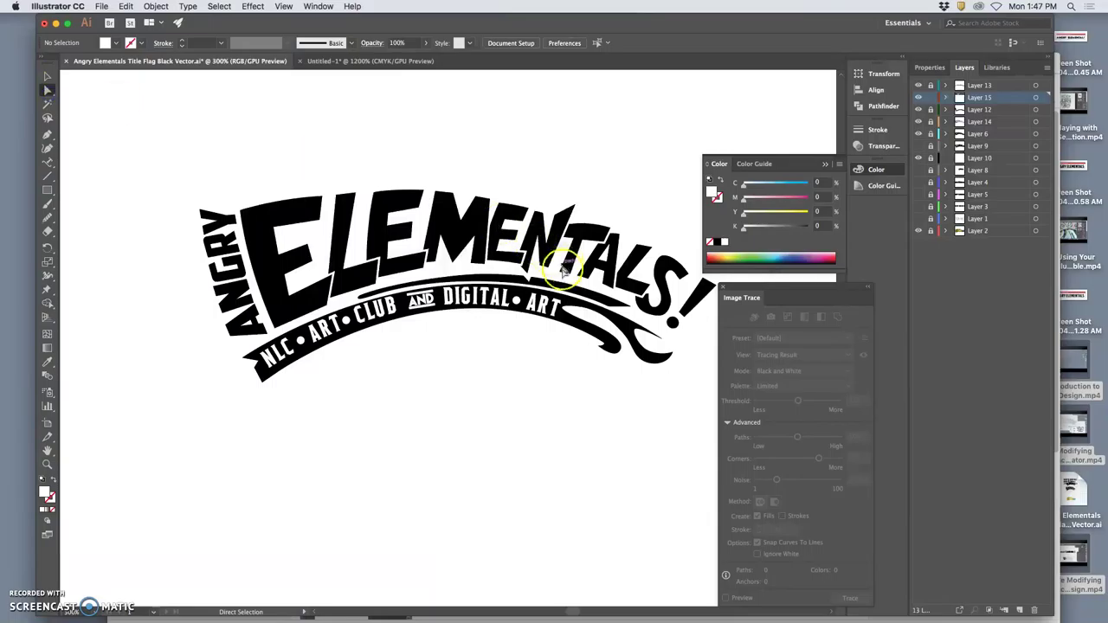
{"action": "left_click", "coordinate": [580, 330]}
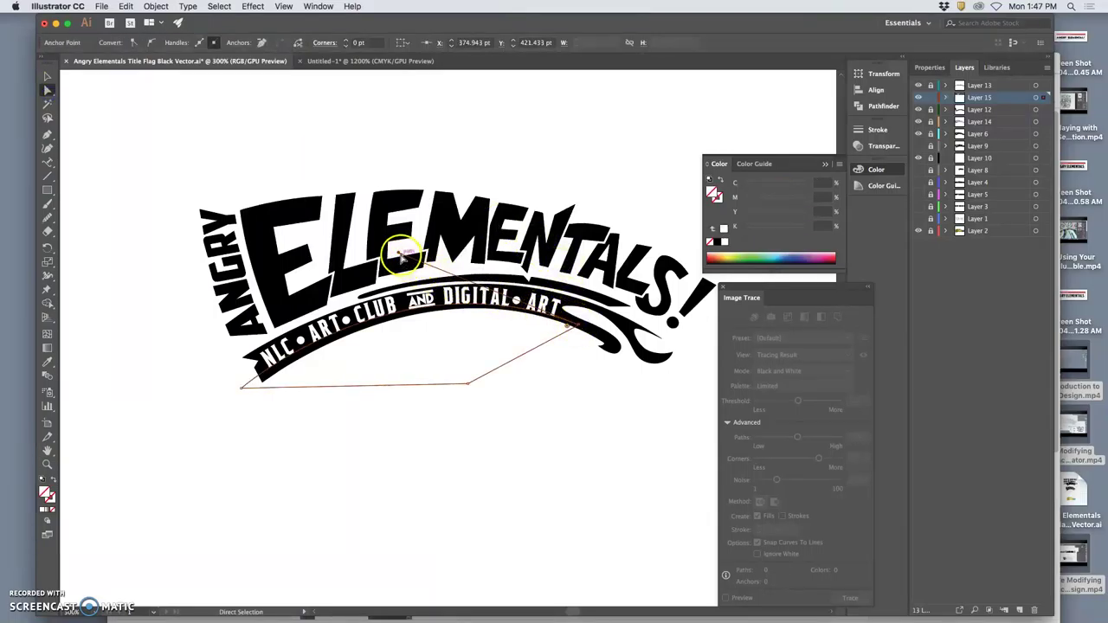
{"action": "left_click_drag", "start_coordinate": [399, 254], "coordinate": [393, 262]}
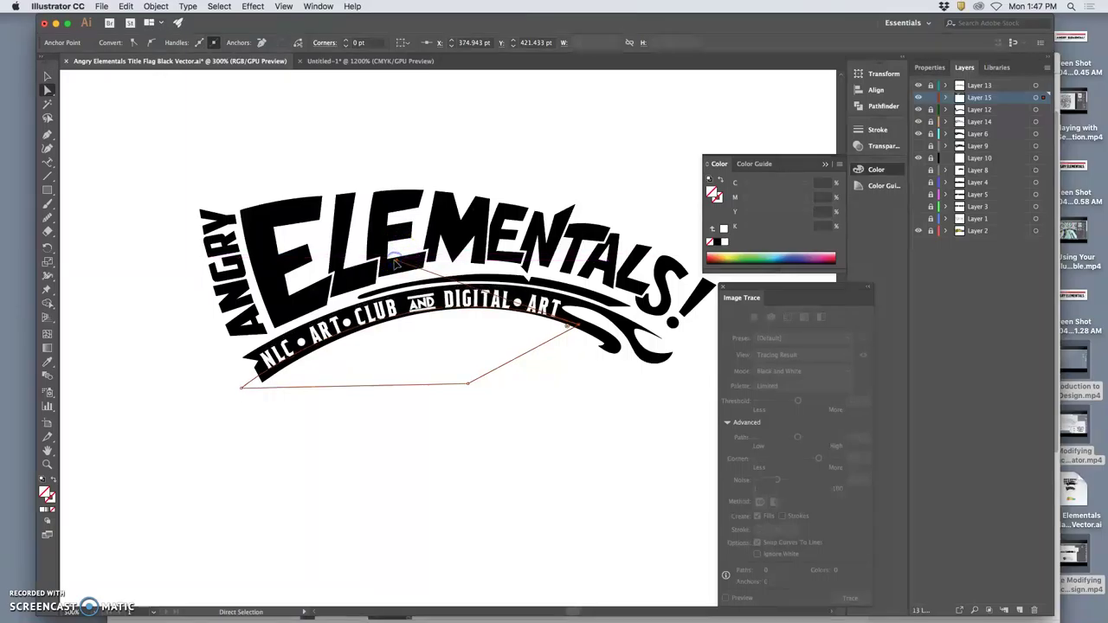
Move the text path's anchor point just past the word ART slightly upward to raise that end of the lettering.
{"action": "left_click", "coordinate": [596, 319]}
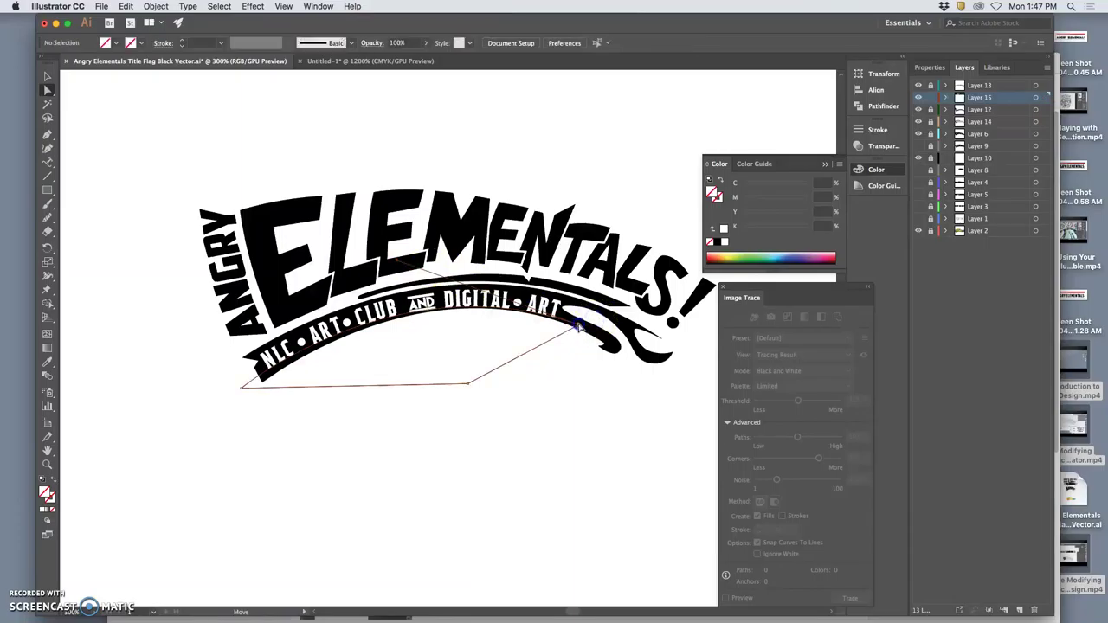
{"action": "left_click_drag", "start_coordinate": [578, 326], "coordinate": [571, 321]}
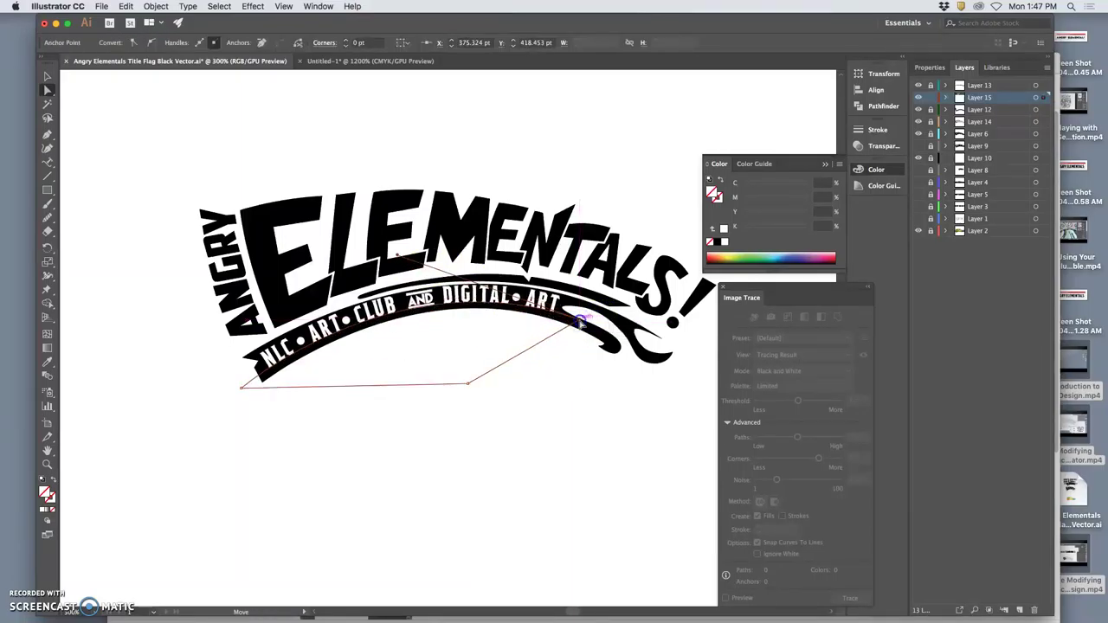
{"action": "left_click", "coordinate": [433, 270]}
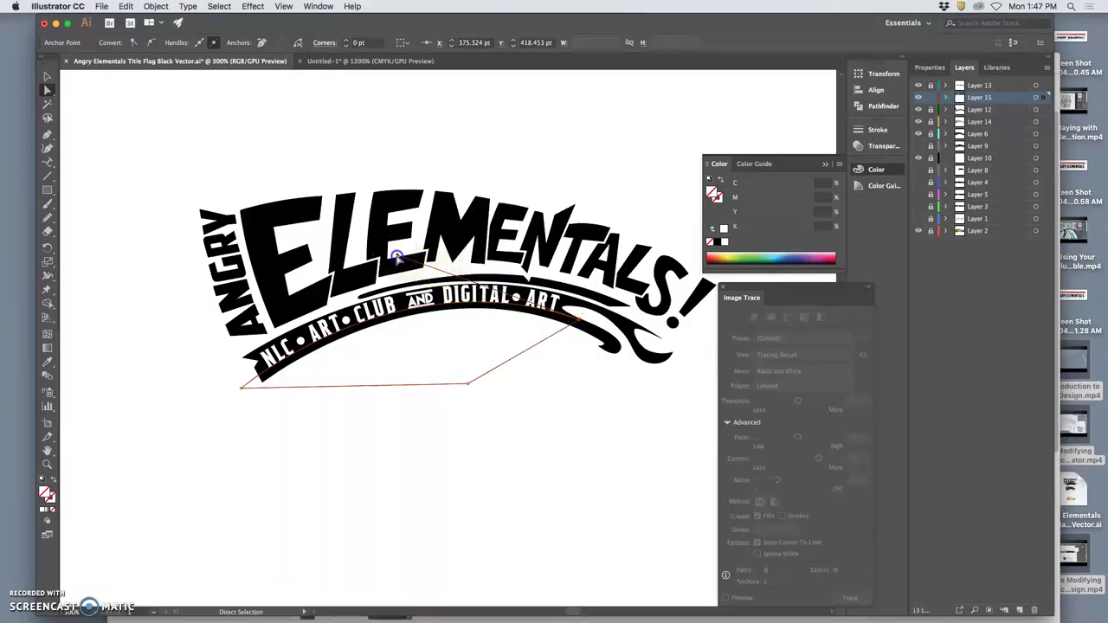
Lower the direction handle of the anchor point past ART slightly so the lettering follows the banner's curve, and deselect the path.
{"action": "left_click", "coordinate": [416, 314]}
{"action": "left_click", "coordinate": [544, 308]}
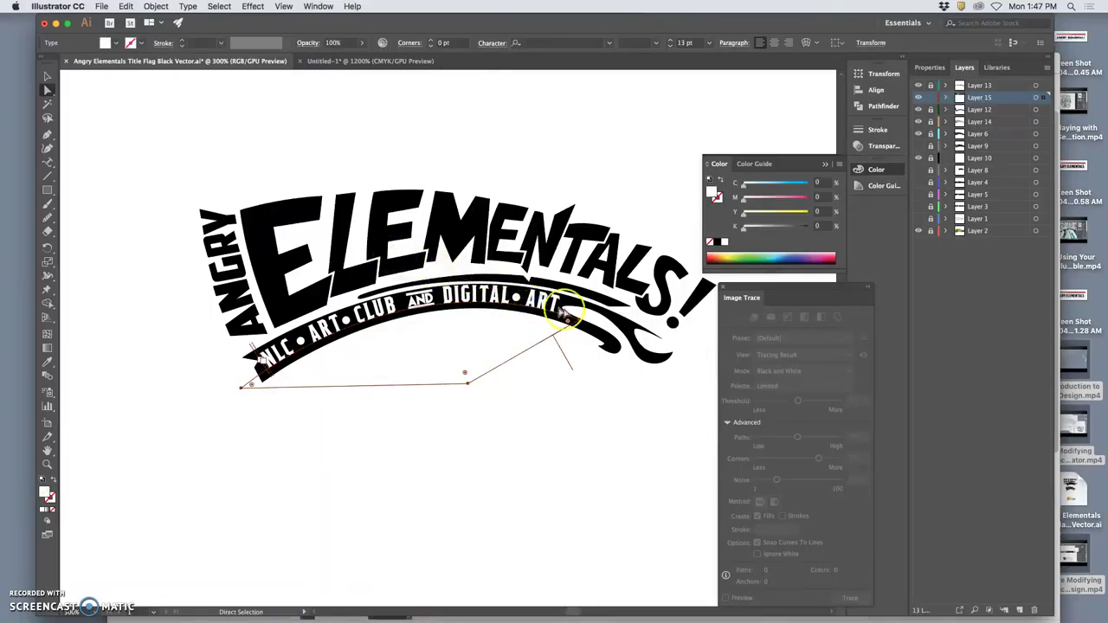
{"action": "left_click", "coordinate": [577, 320]}
{"action": "left_click", "coordinate": [400, 255]}
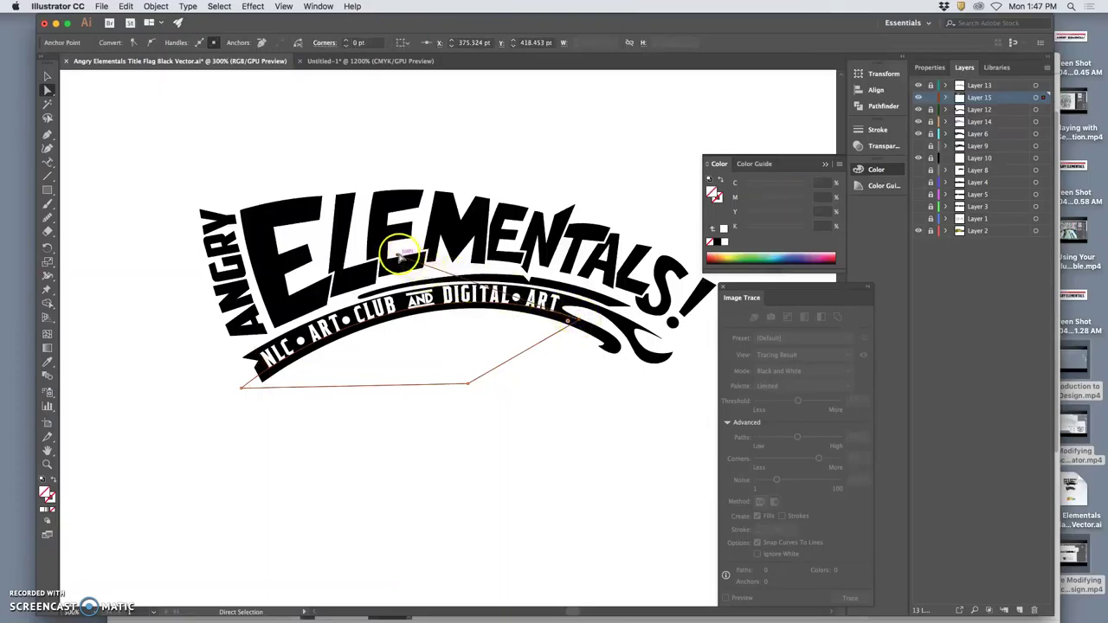
{"action": "left_click_drag", "start_coordinate": [398, 256], "coordinate": [395, 264]}
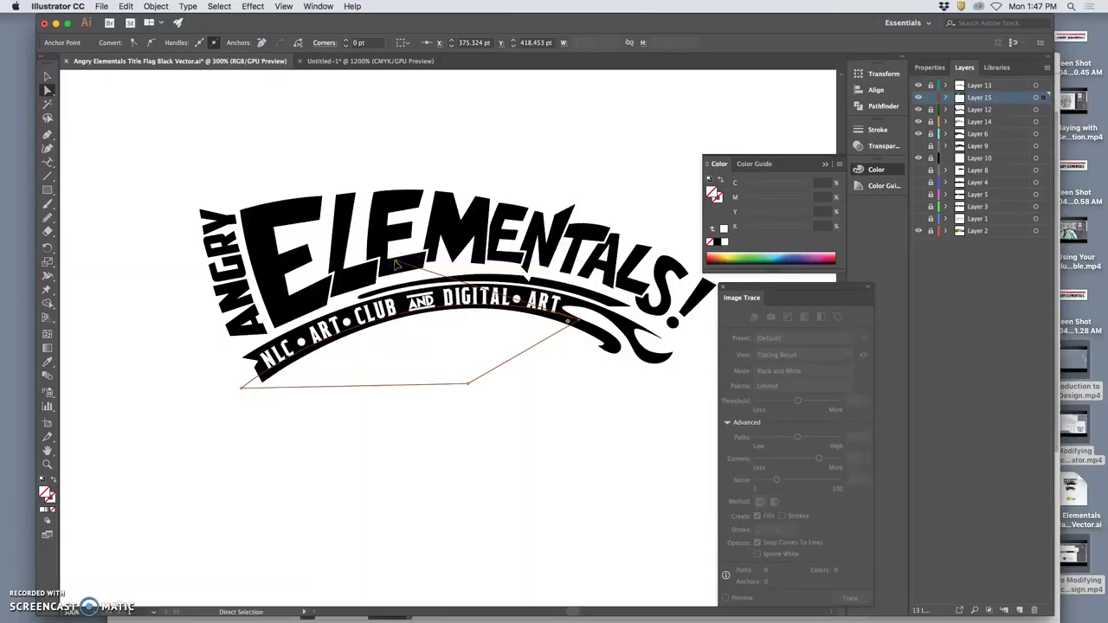
{"action": "left_click", "coordinate": [395, 263]}
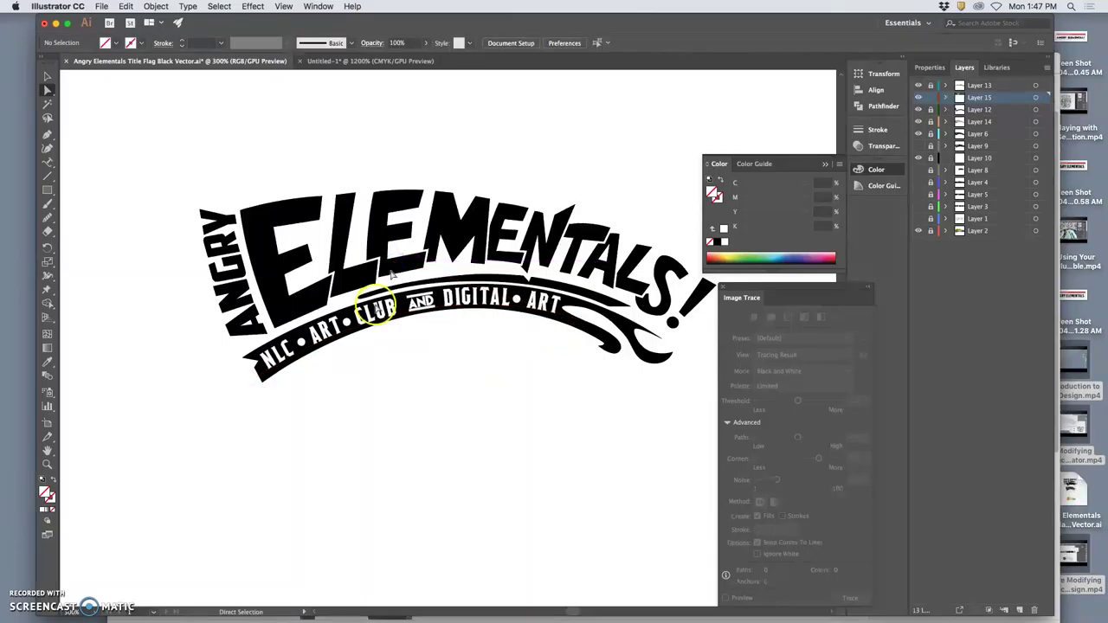
{"action": "left_click", "coordinate": [346, 345]}
{"action": "left_click", "coordinate": [116, 240]}
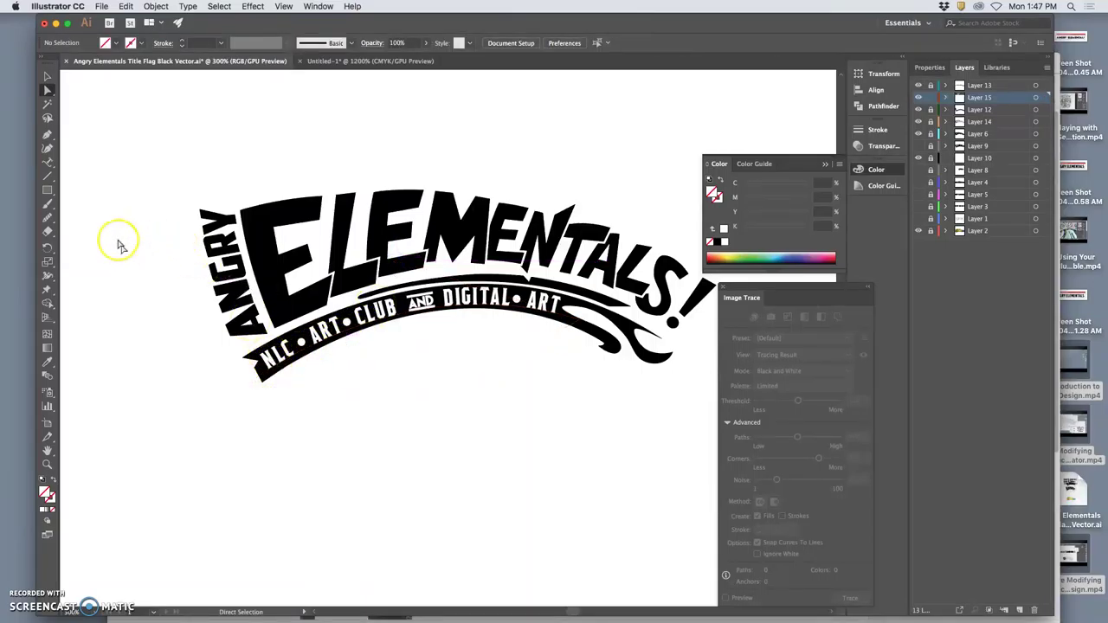
Insert a space before NLC in the curved banner text and delete one space before the AND glyph.
{"action": "left_click", "coordinate": [49, 165]}
{"action": "left_click", "coordinate": [267, 367]}
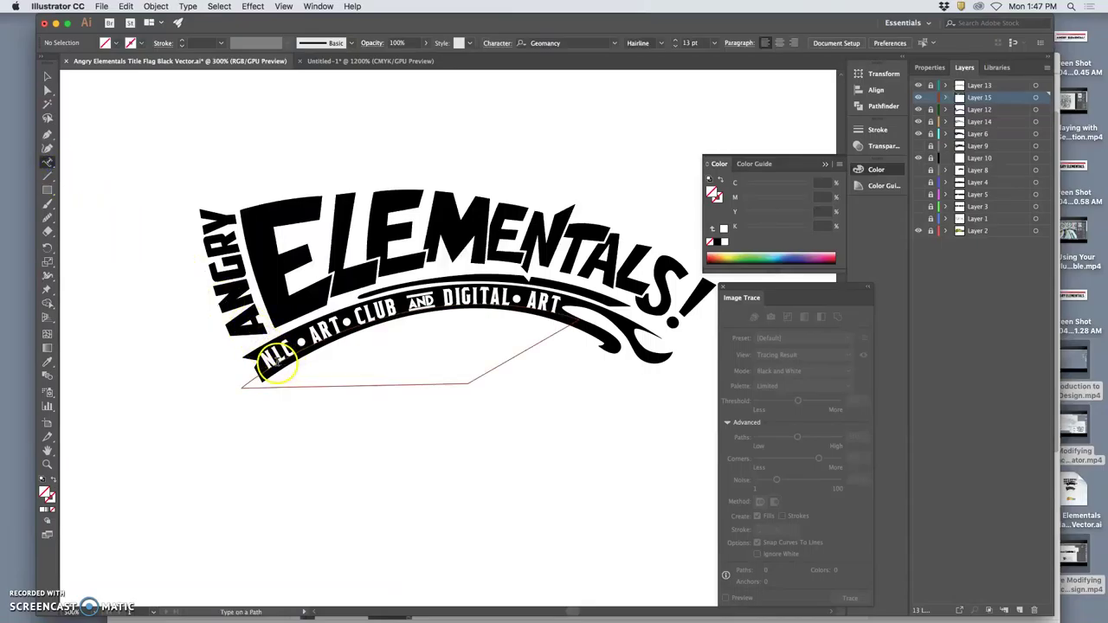
{"action": "left_click", "coordinate": [264, 369]}
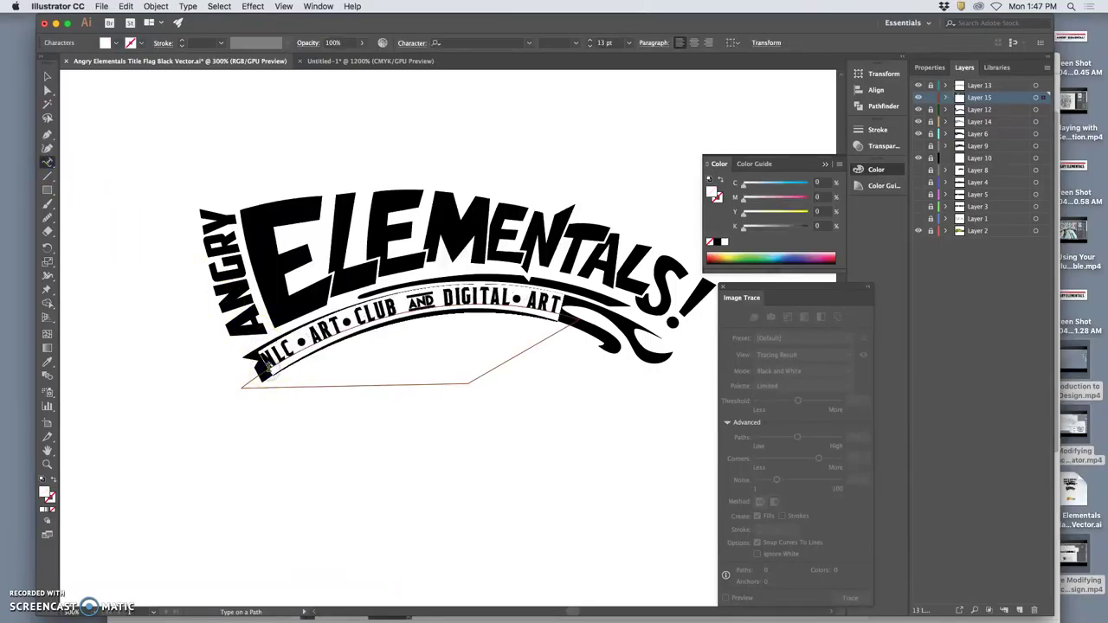
{"action": "left_click", "coordinate": [267, 365]}
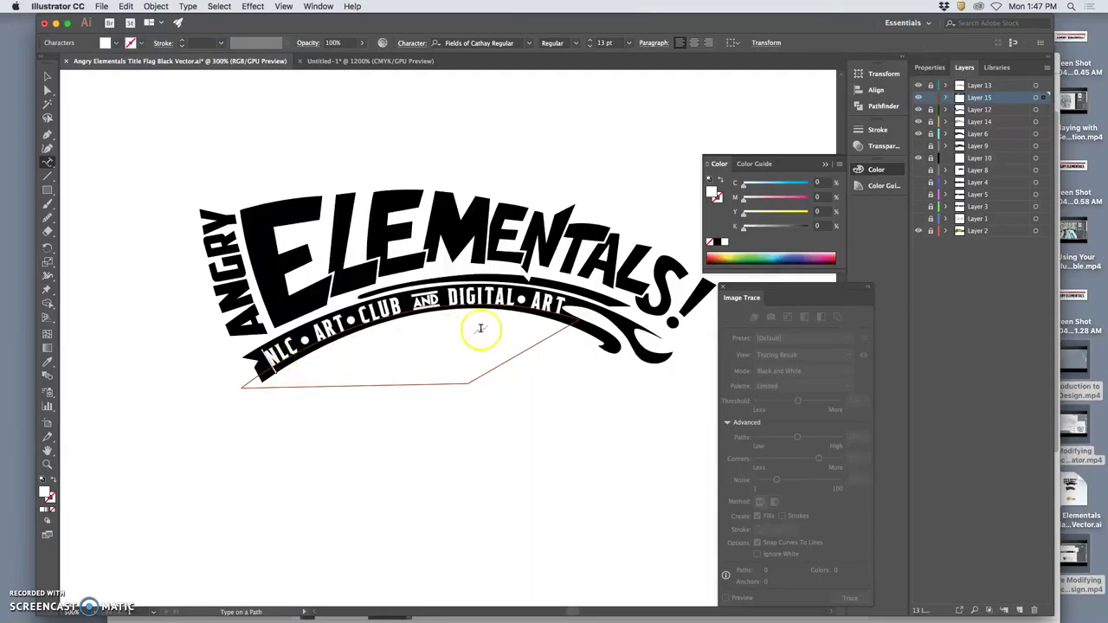
{"action": "left_click", "coordinate": [410, 307]}
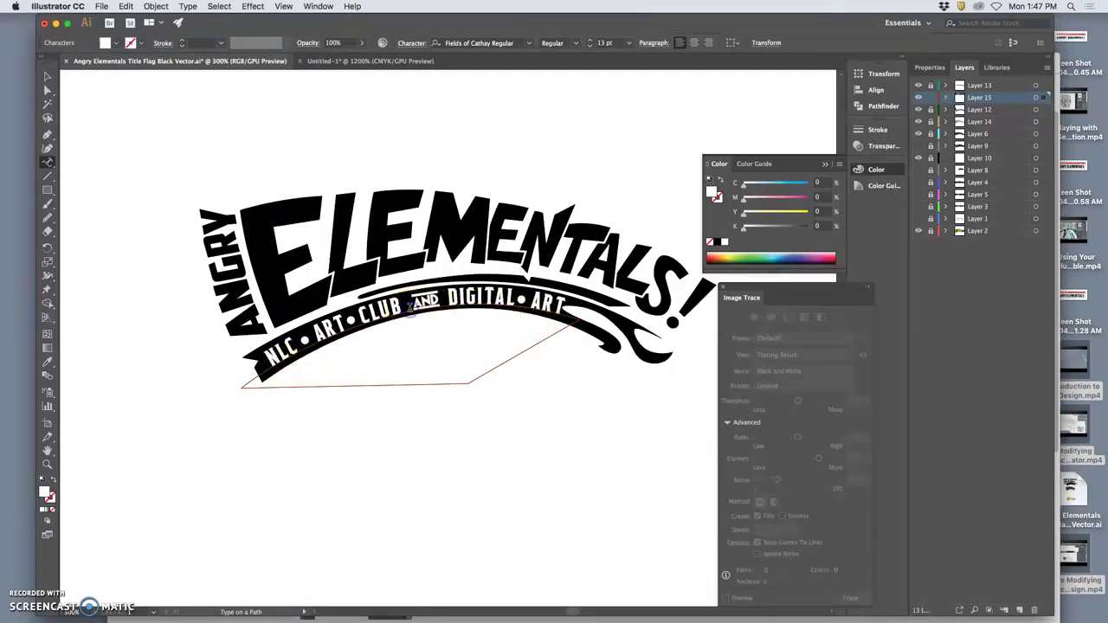
{"action": "key", "text": "BackSpace"}
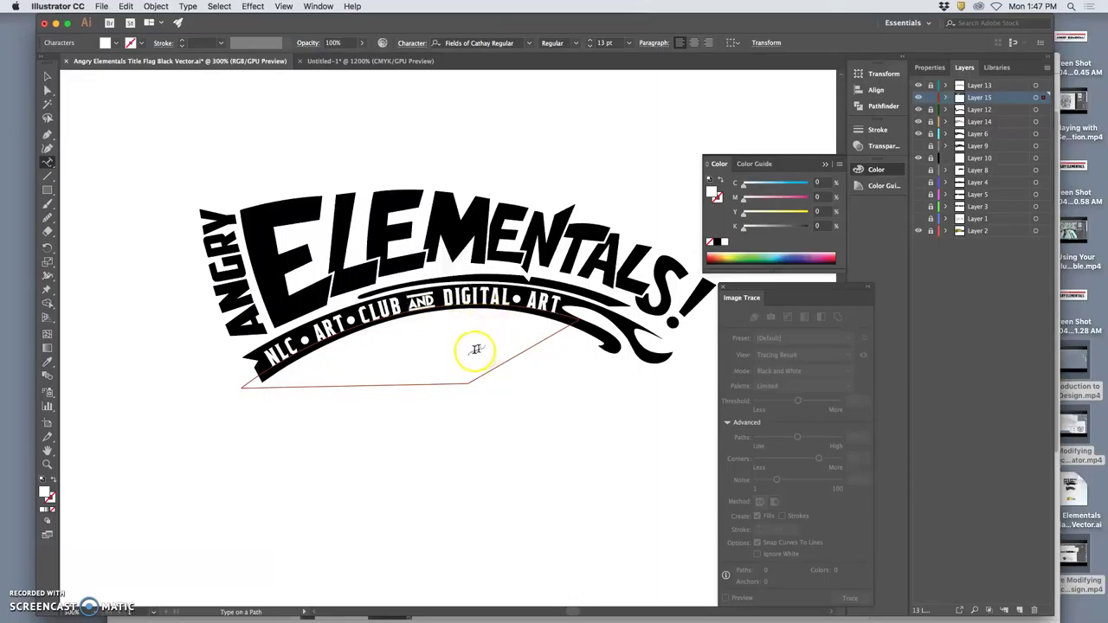
{"action": "left_click", "coordinate": [591, 395]}
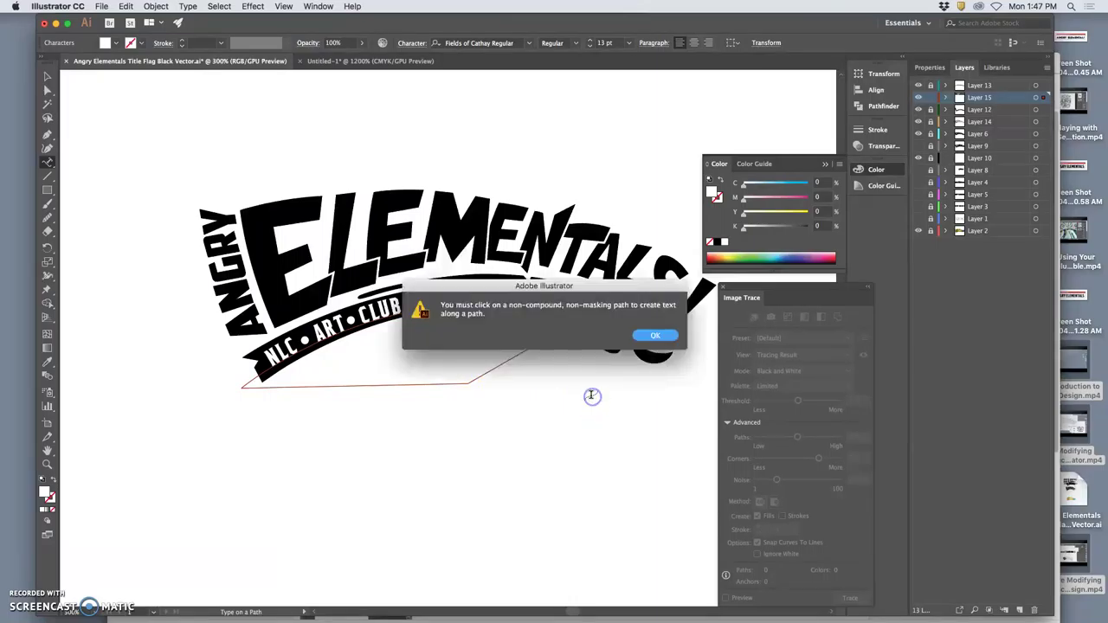
{"action": "left_click", "coordinate": [667, 337]}
{"action": "left_click", "coordinate": [596, 392]}
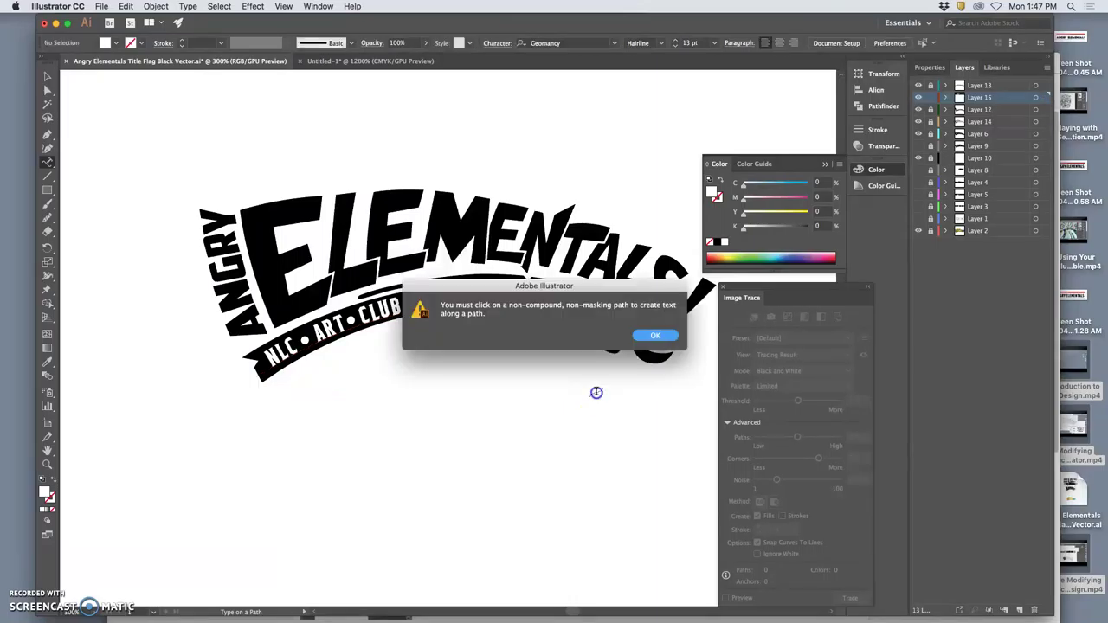
{"action": "left_click", "coordinate": [654, 335]}
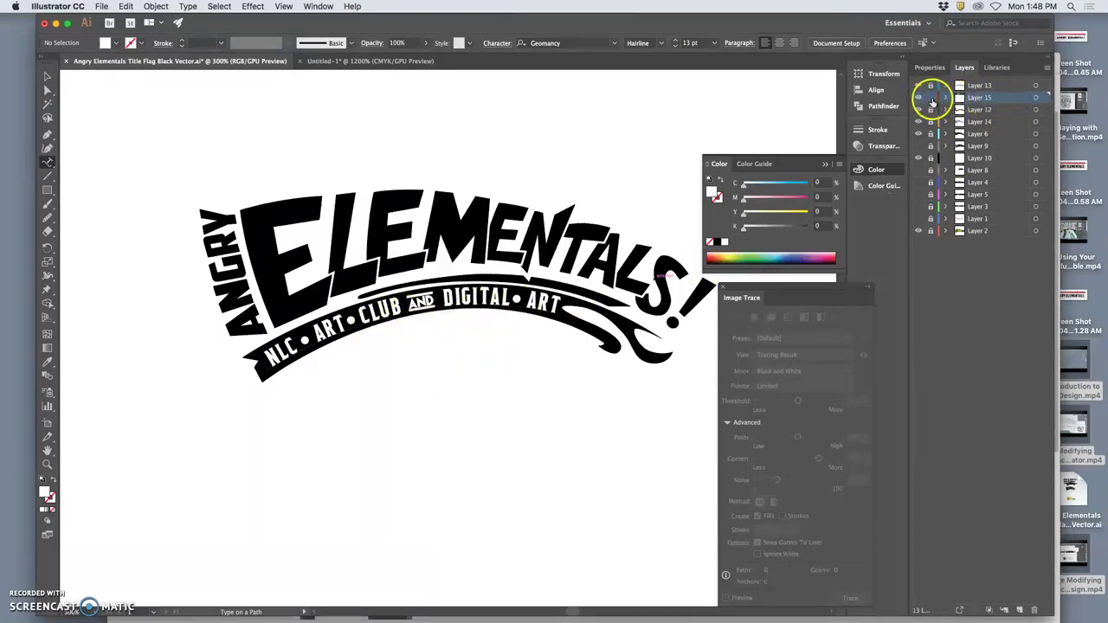
Copy the curved text from Layer 15, hide and lock that layer, and paste the copy in place on a new layer.
{"action": "left_click", "coordinate": [1034, 97]}
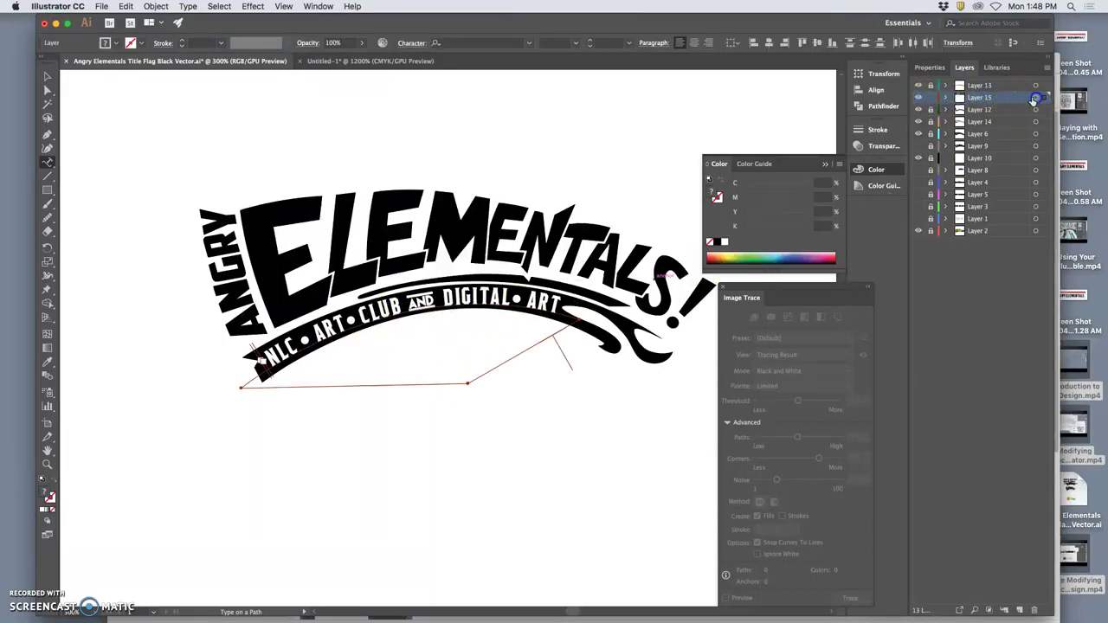
{"action": "left_click", "coordinate": [919, 98]}
{"action": "left_click", "coordinate": [1019, 610]}
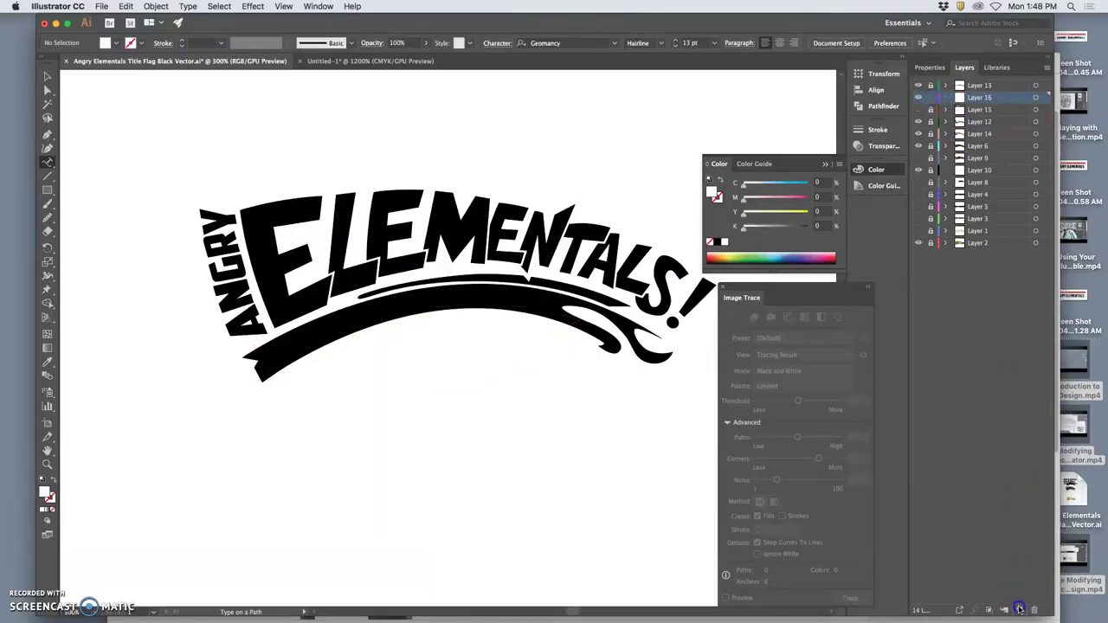
{"action": "left_click", "coordinate": [126, 6]}
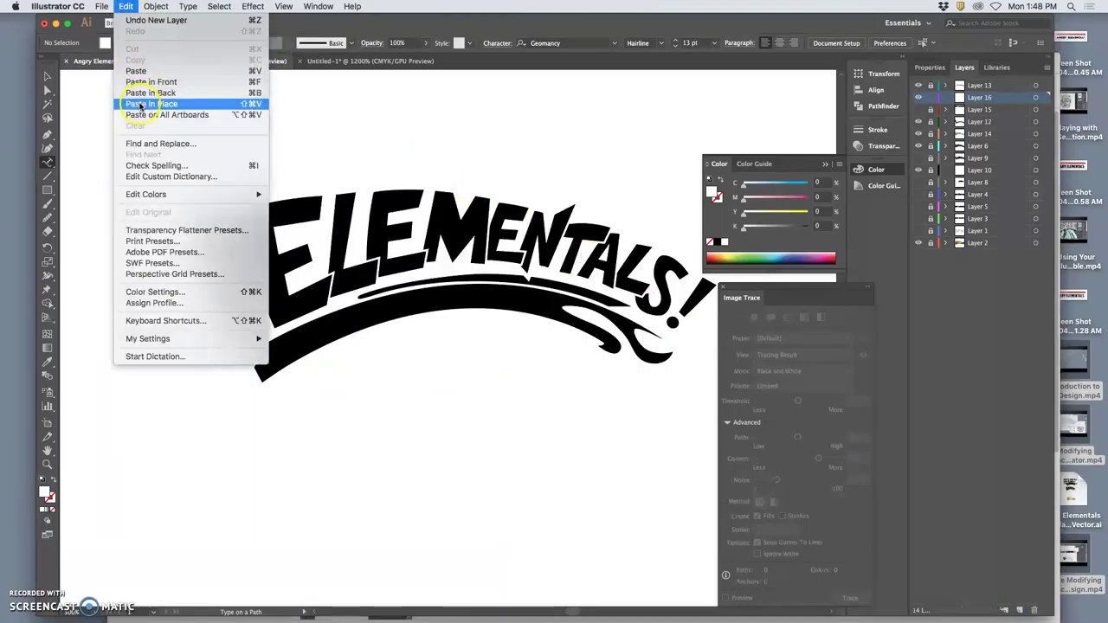
{"action": "left_click", "coordinate": [208, 98]}
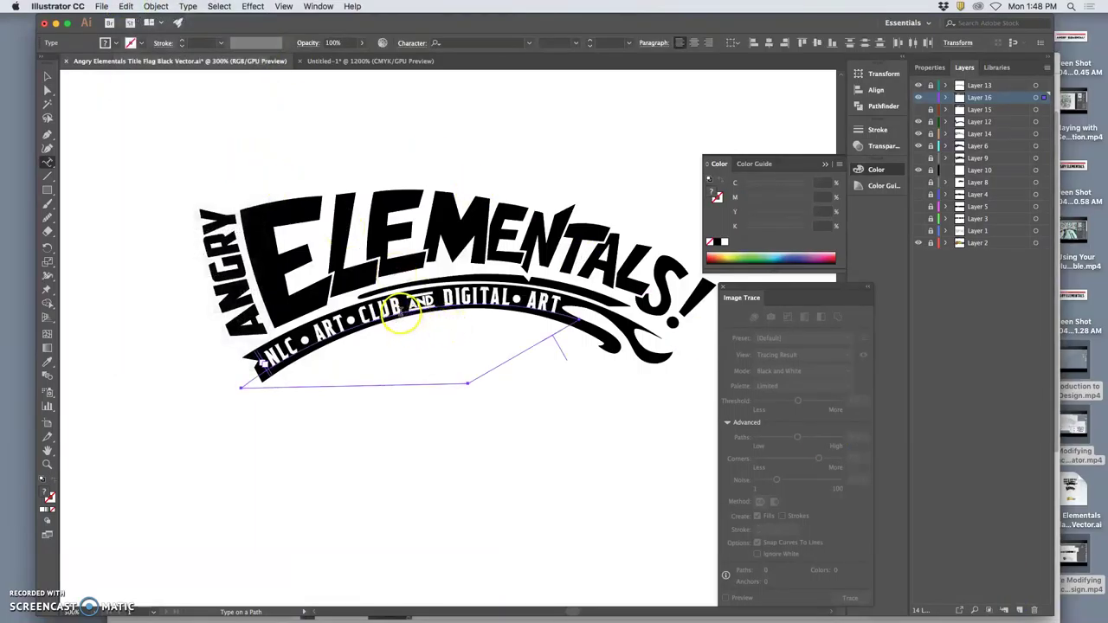
Convert the pasted banner text on Layer 16 to outlines and deselect it.
{"action": "right_click", "coordinate": [400, 311]}
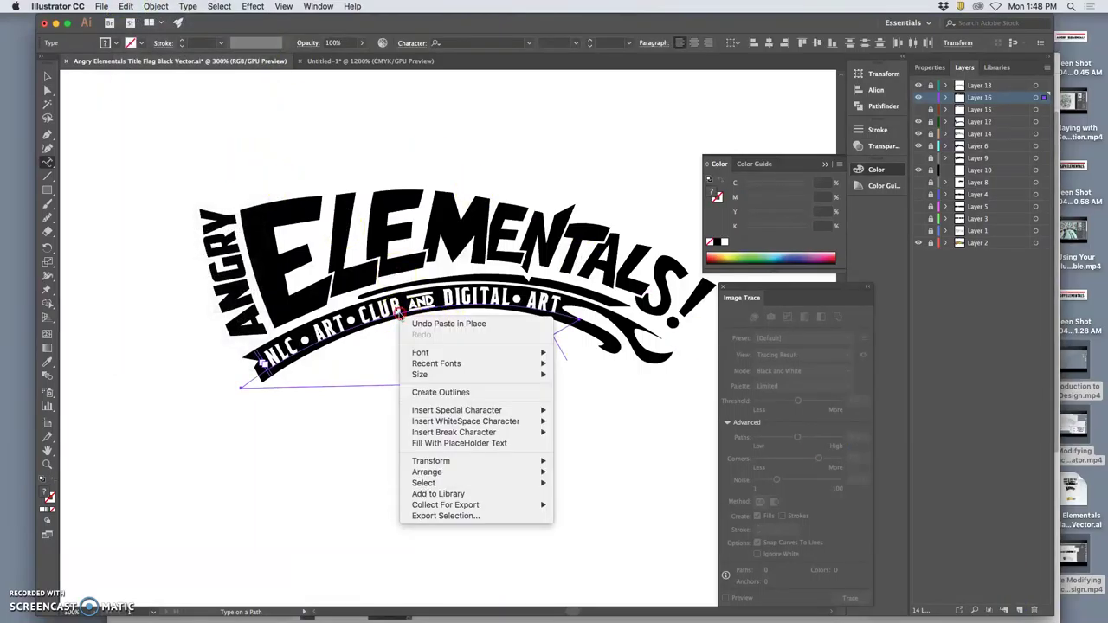
{"action": "left_click", "coordinate": [437, 393]}
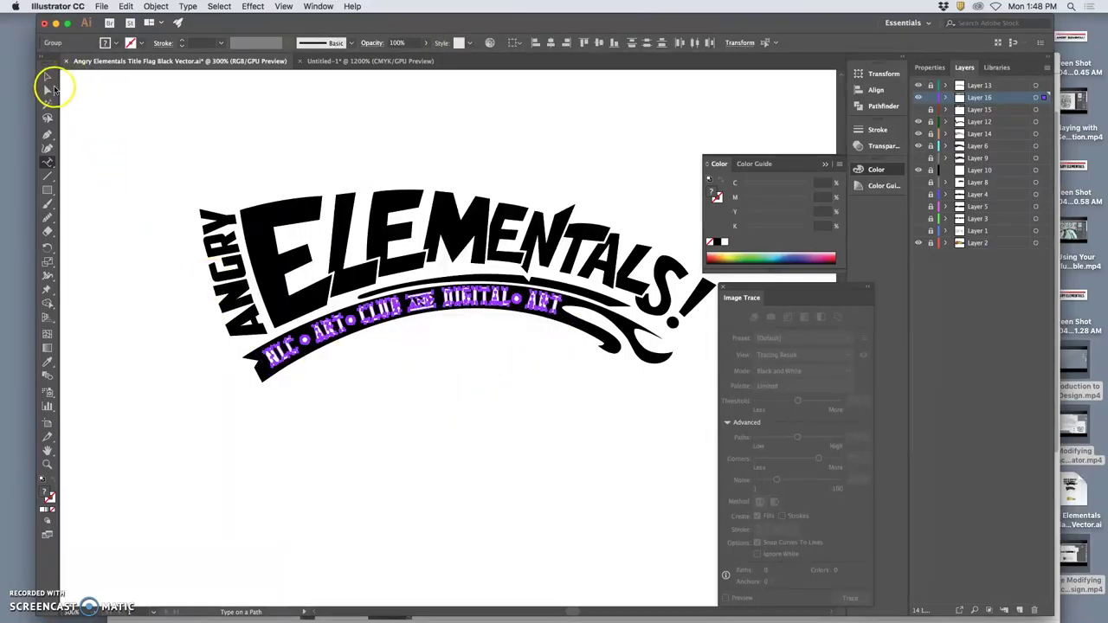
{"action": "left_click", "coordinate": [48, 91]}
{"action": "left_click", "coordinate": [104, 107]}
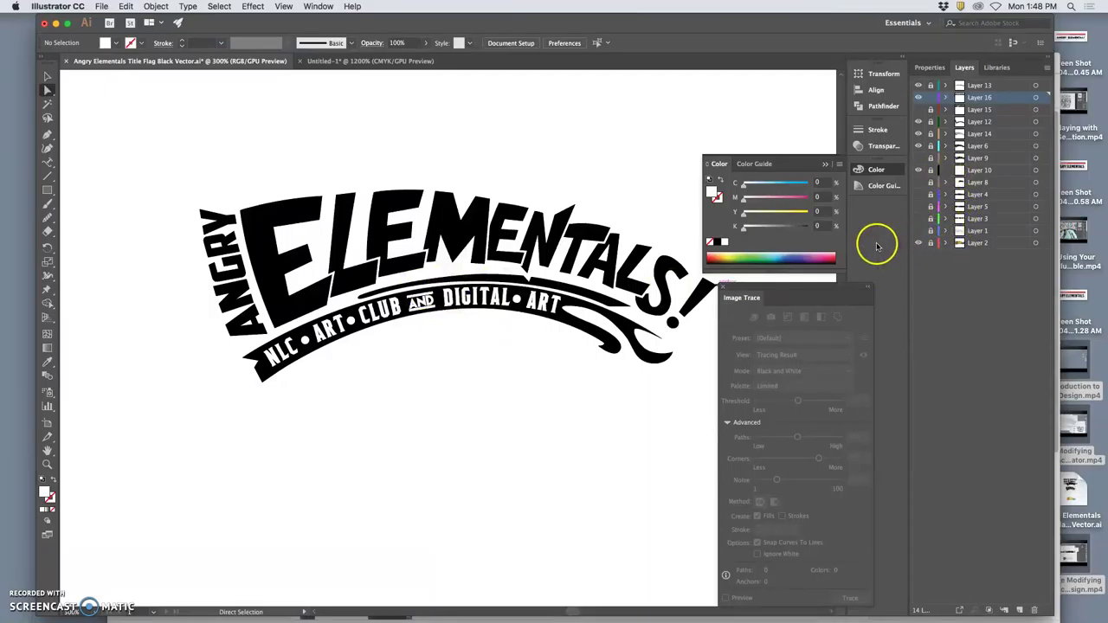
Toggle the visibility of individual layers to find which one holds the straight ANGRY ELEMENTALS title above the logo.
{"action": "key", "text": "super+minus"}
{"action": "key", "text": "super+minus"}
{"action": "key", "text": "super+minus"}
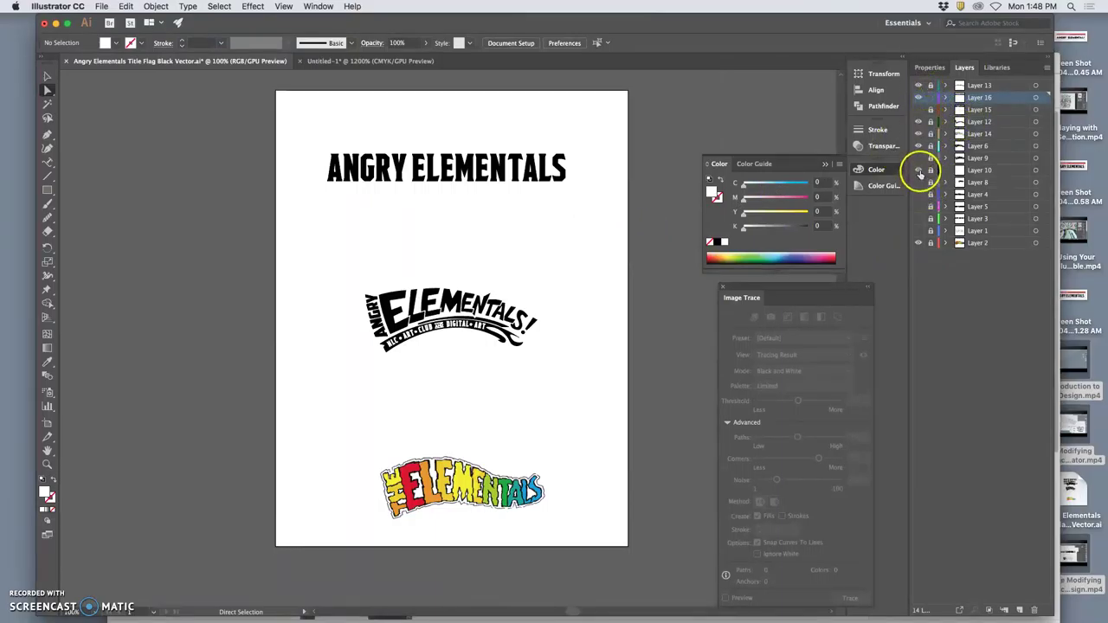
{"action": "left_click", "coordinate": [918, 170]}
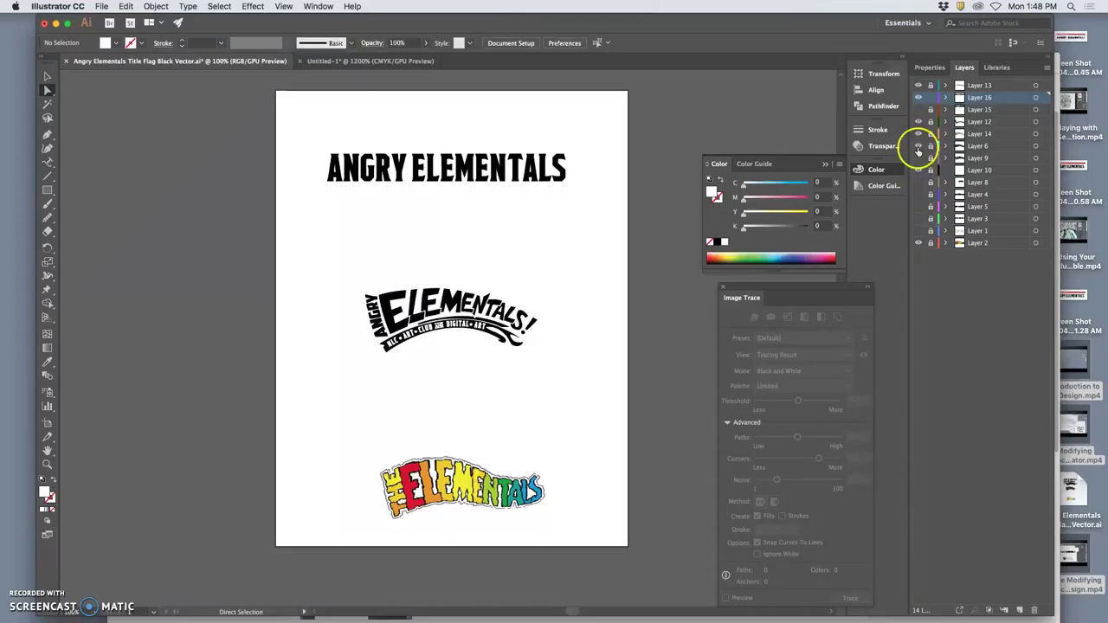
{"action": "left_click", "coordinate": [918, 149]}
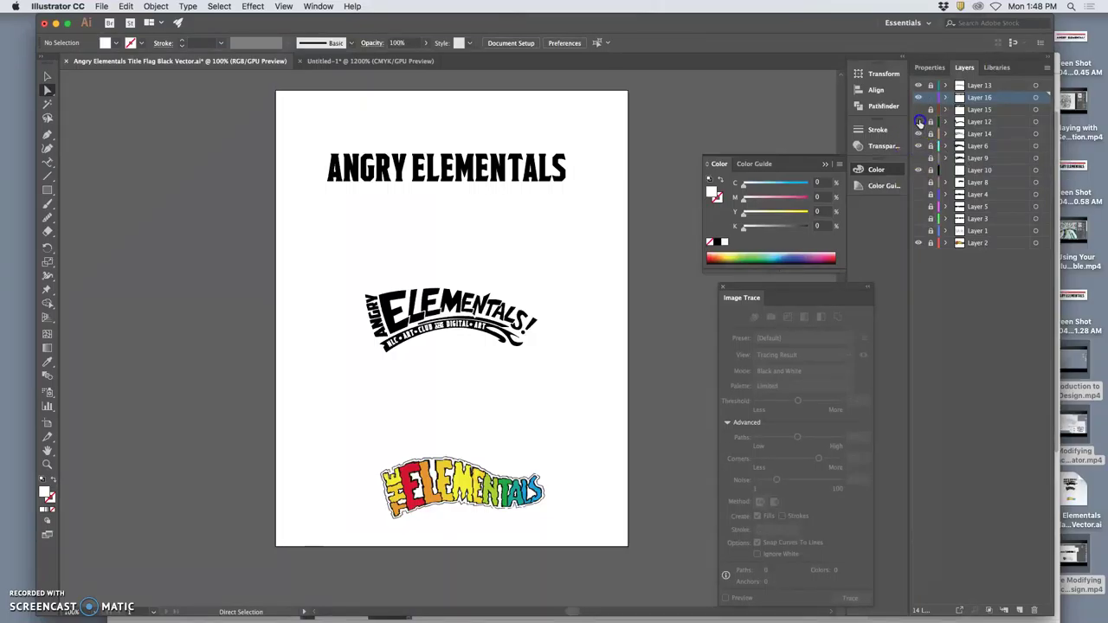
{"action": "left_click", "coordinate": [919, 122]}
{"action": "left_click", "coordinate": [920, 122]}
{"action": "left_click", "coordinate": [919, 135]}
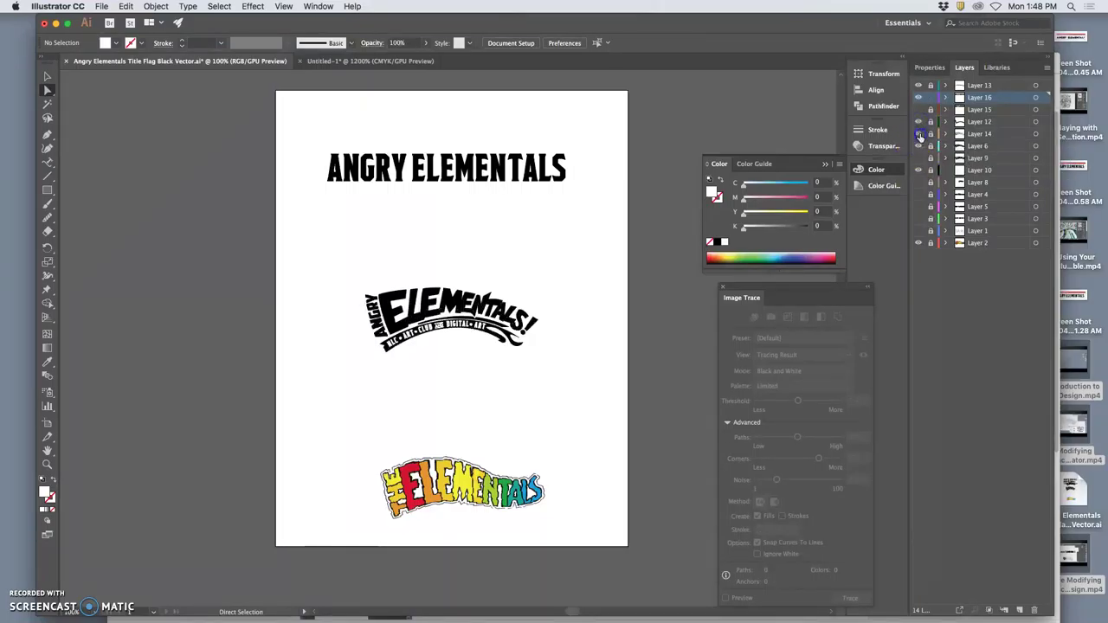
{"action": "left_click", "coordinate": [920, 135]}
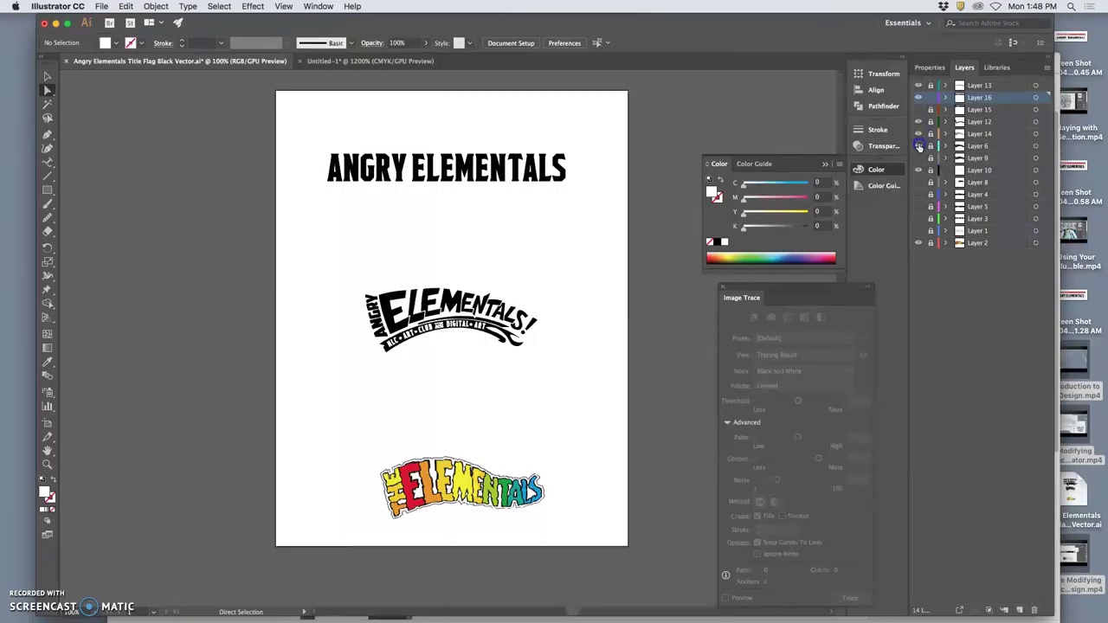
{"action": "left_click", "coordinate": [919, 98]}
{"action": "left_click", "coordinate": [918, 98]}
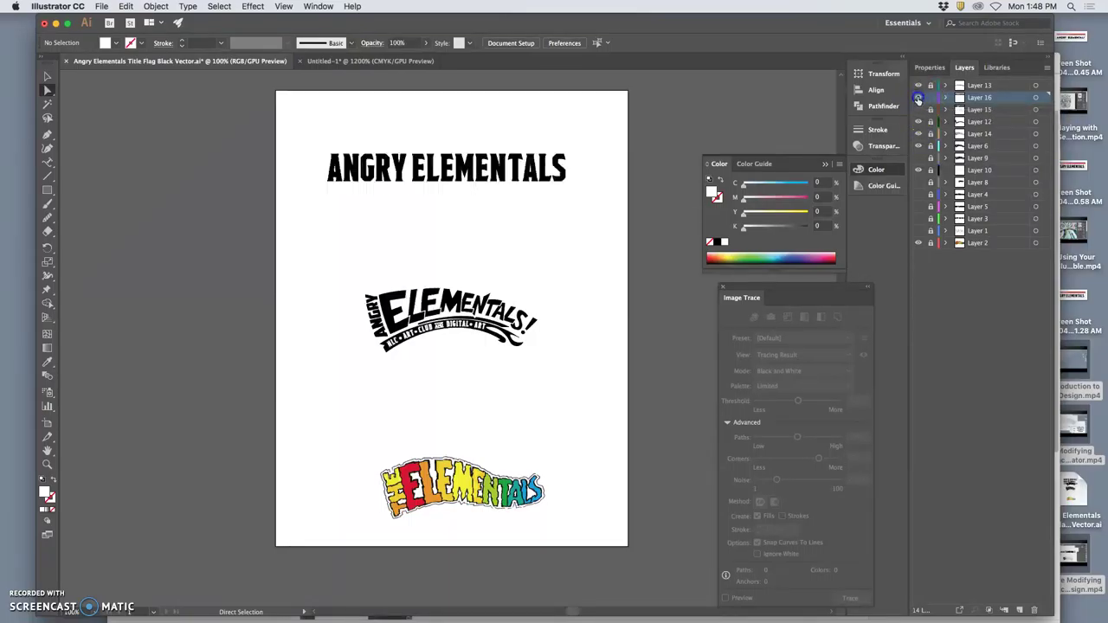
Hide the group containing the straight ANGRY ELEMENTALS title within Layer 16, and lock the layer.
{"action": "left_click", "coordinate": [945, 97]}
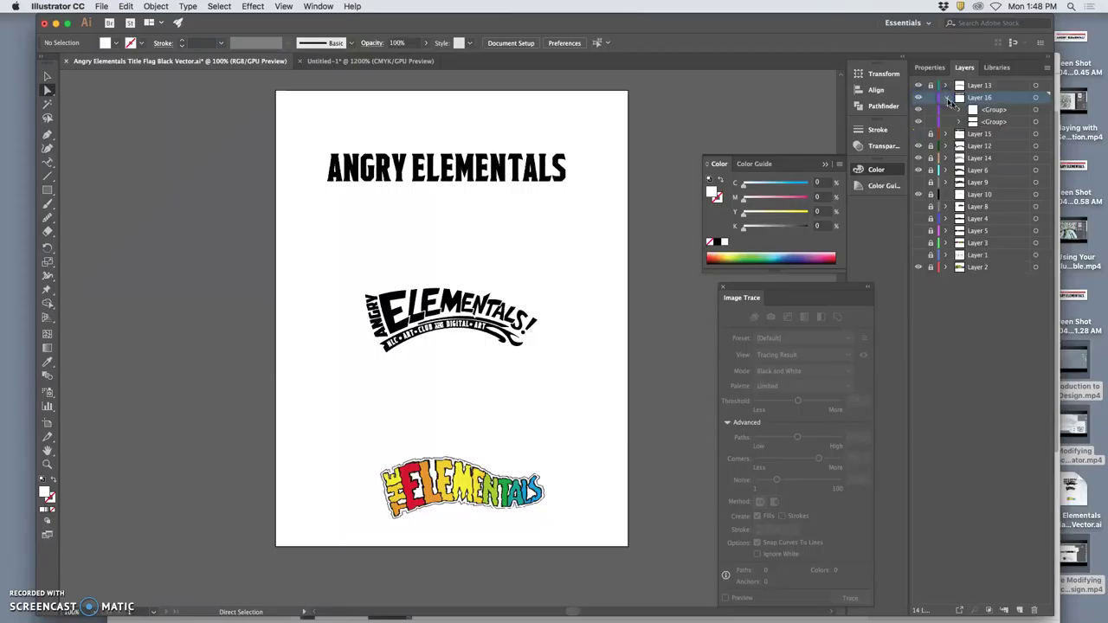
{"action": "left_click", "coordinate": [918, 110]}
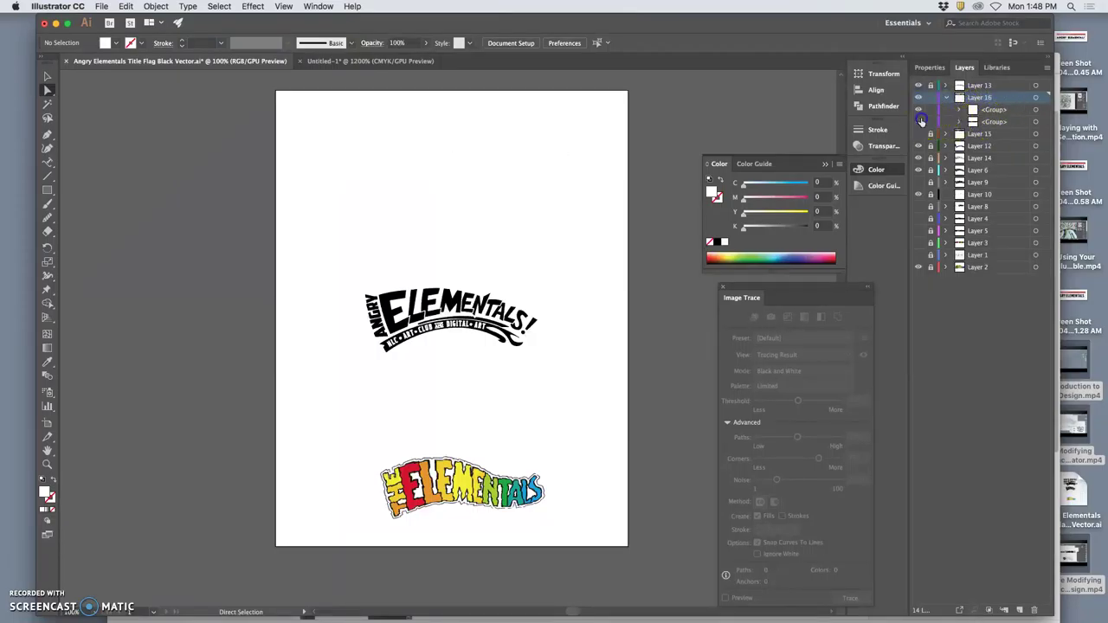
{"action": "left_click", "coordinate": [945, 98]}
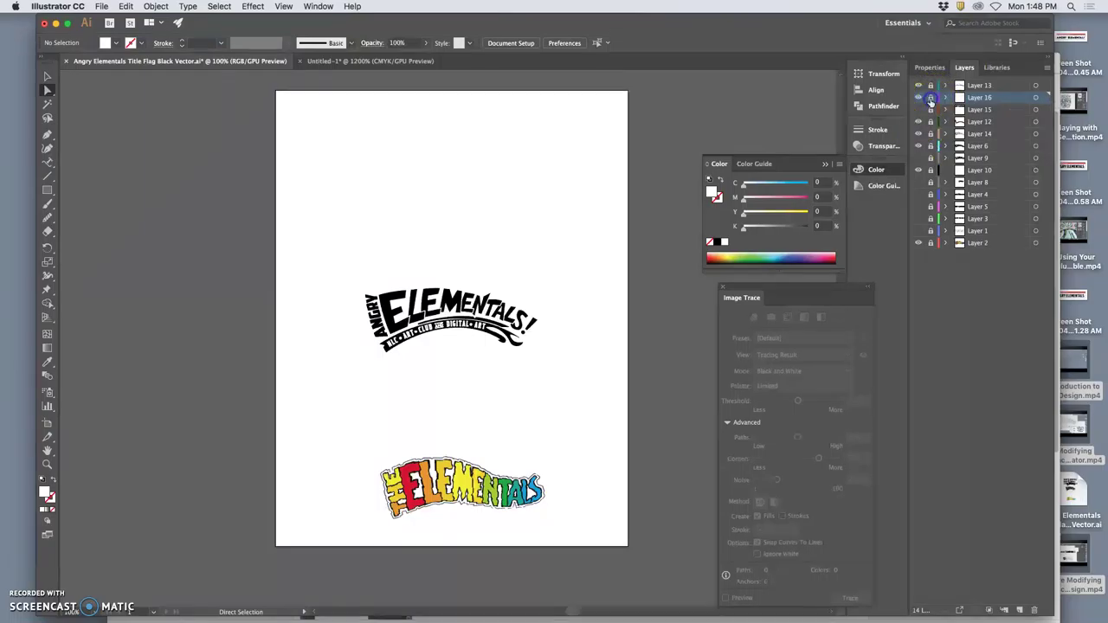
Review the curved Angry Elementals logo up close and in the context of the whole artboard.
{"action": "key", "text": "super+equal"}
{"action": "key", "text": "super+equal"}
{"action": "key", "text": "super+equal"}
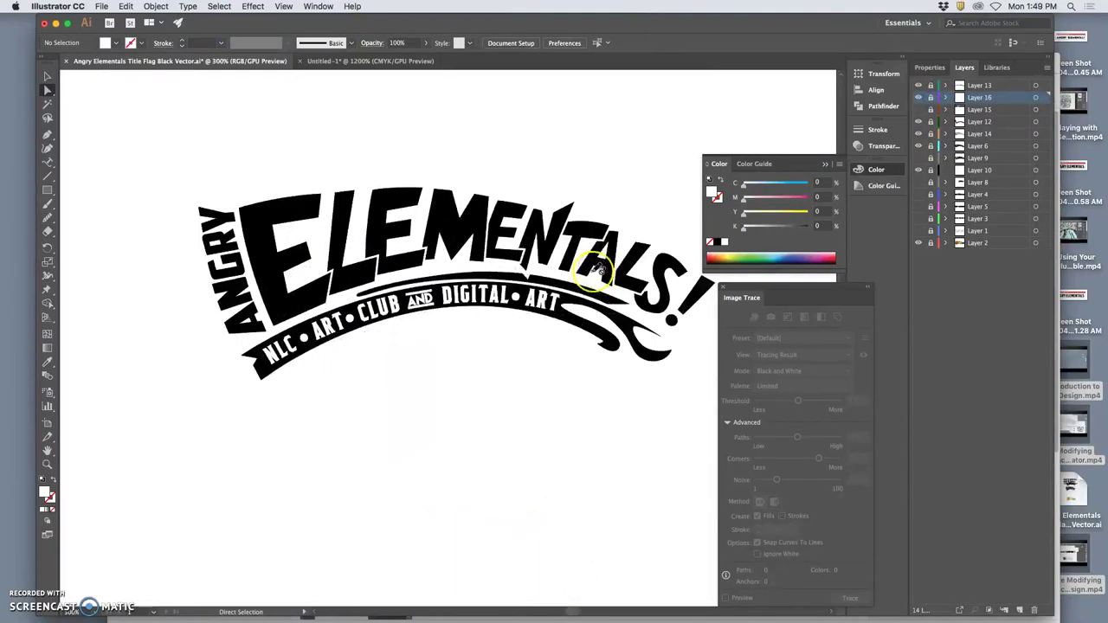
{"action": "key", "text": "super+minus"}
{"action": "key", "text": "super+minus"}
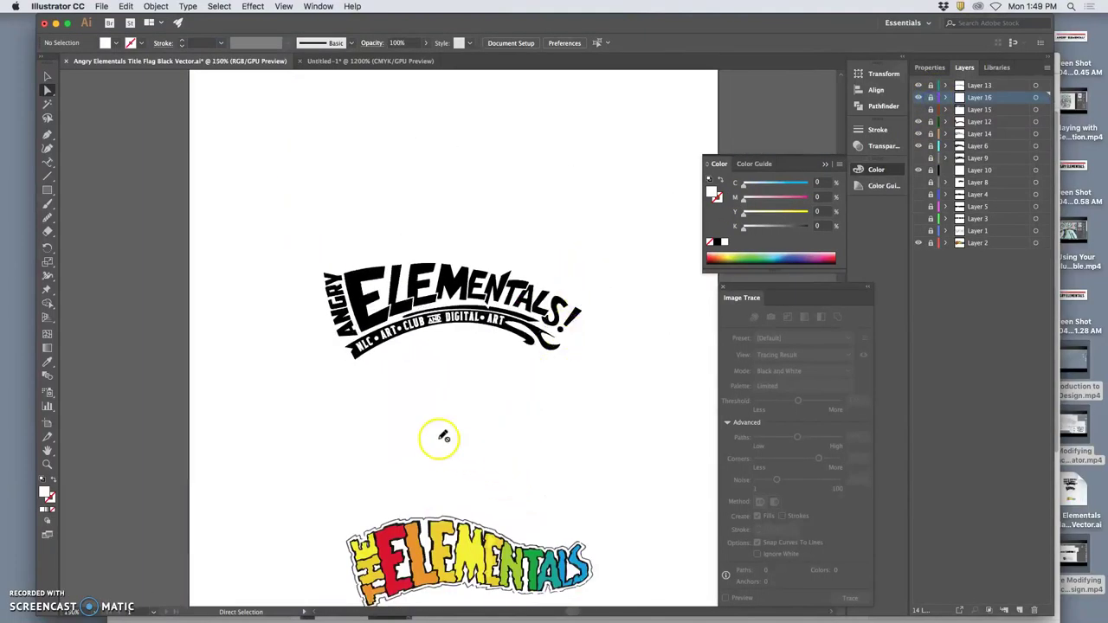
{"action": "key", "text": "super+minus"}
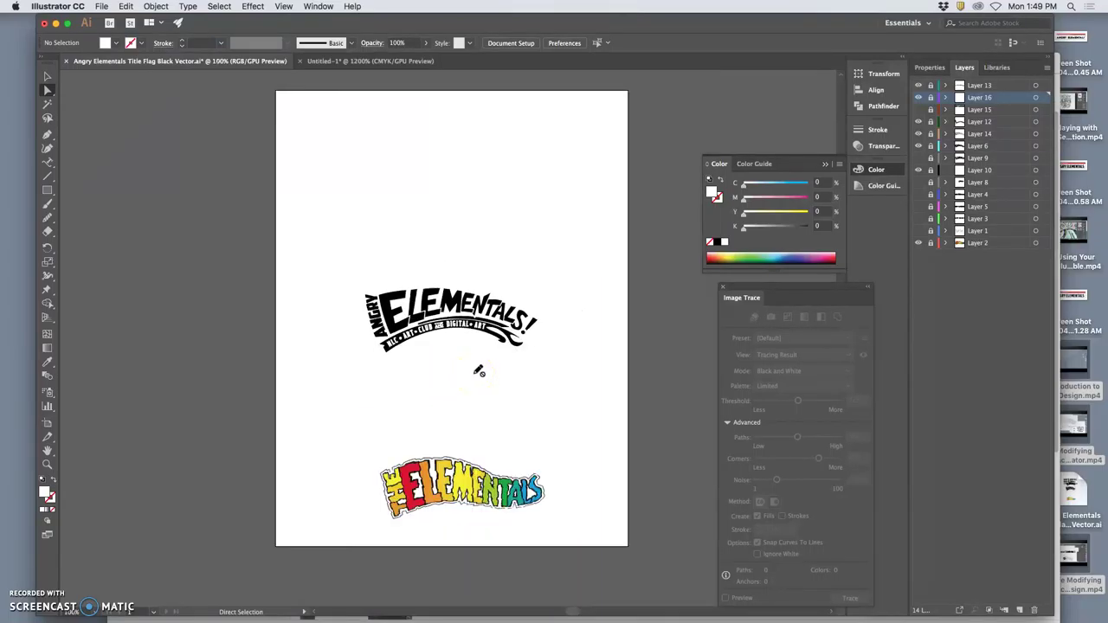
Unlock Layer 2, check that it holds the coloured THE ELEMENTALS logo by targeting its artwork, and deselect it.
{"action": "key", "text": "super+equal"}
{"action": "key", "text": "super+equal"}
{"action": "key", "text": "super+equal"}
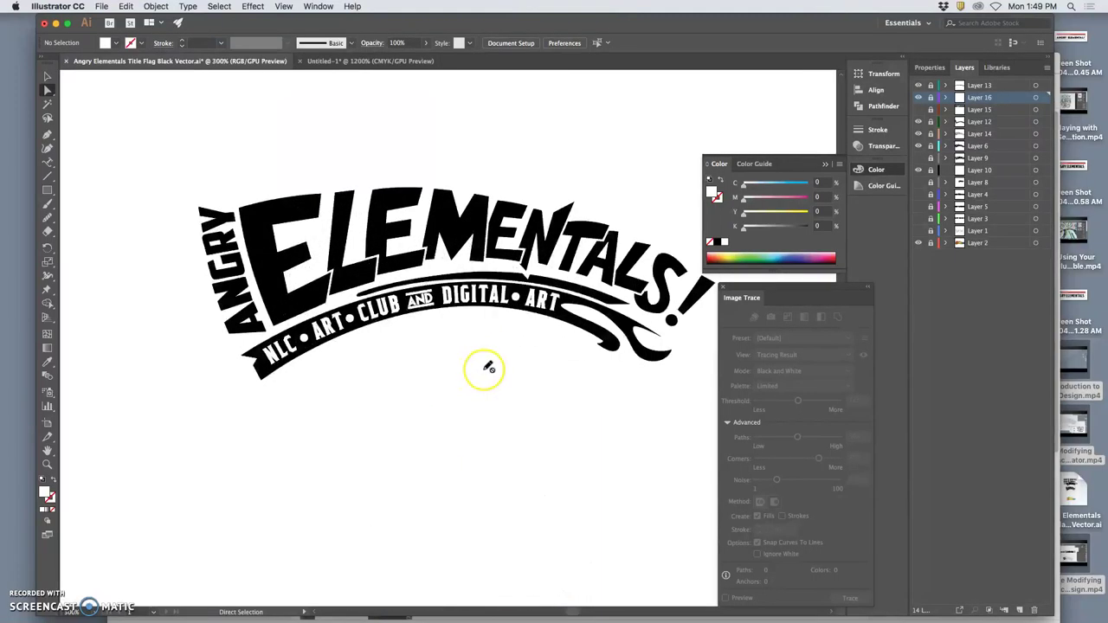
{"action": "scroll", "coordinate": [489, 368], "scroll_direction": "down", "scroll_amount": 10}
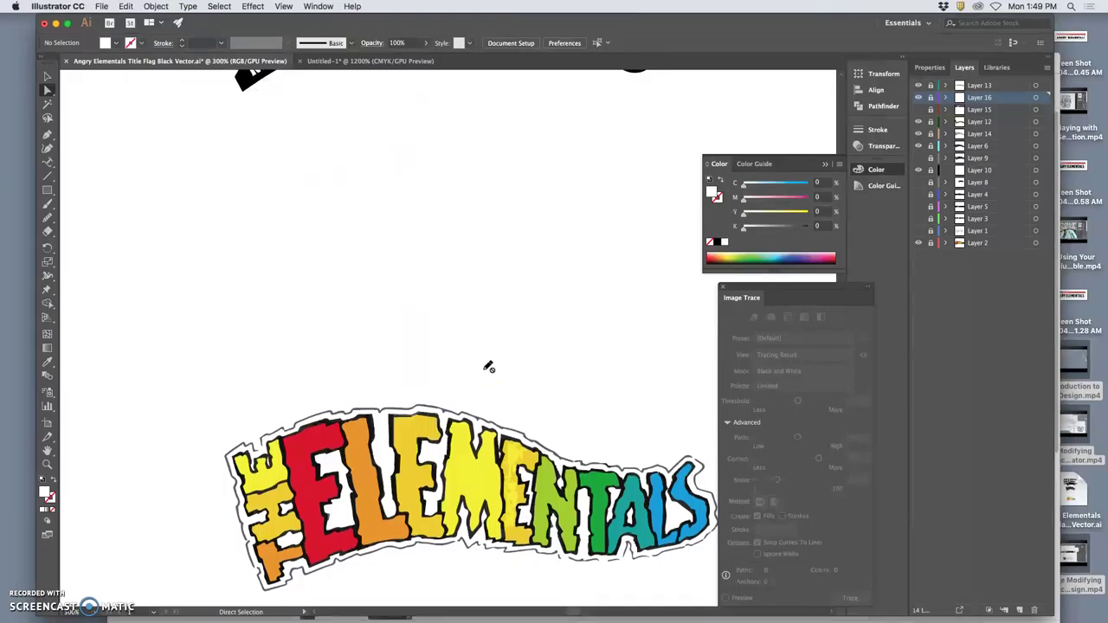
{"action": "scroll", "coordinate": [489, 368], "scroll_direction": "up", "scroll_amount": 2}
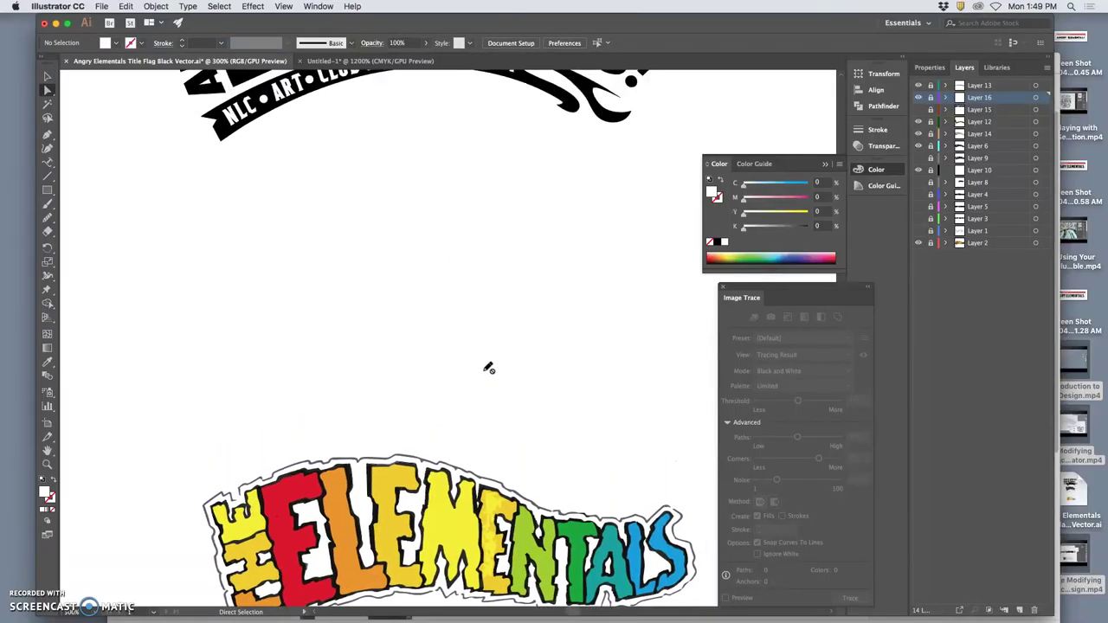
{"action": "scroll", "coordinate": [489, 368], "scroll_direction": "up", "scroll_amount": 4}
{"action": "scroll", "coordinate": [489, 368], "scroll_direction": "down", "scroll_amount": 15}
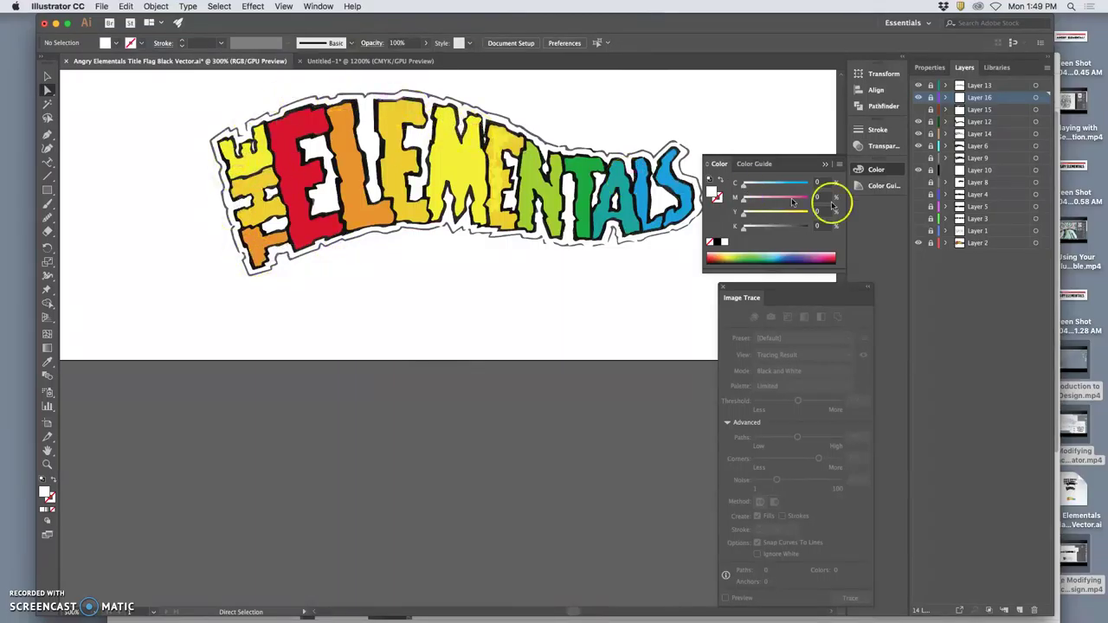
{"action": "left_click", "coordinate": [930, 243]}
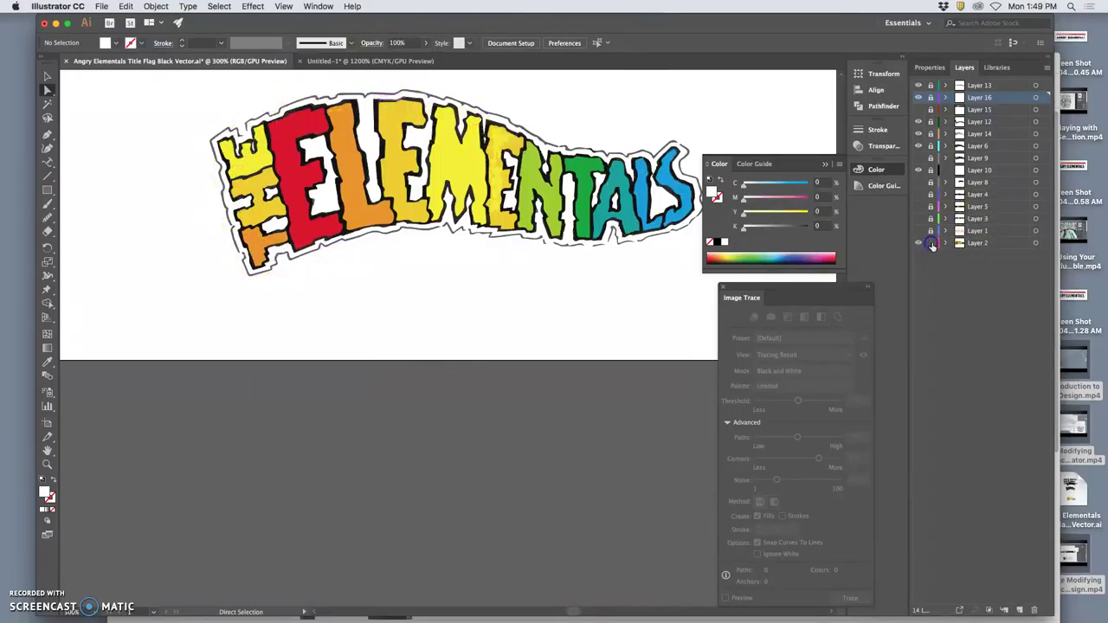
{"action": "left_click", "coordinate": [1036, 243]}
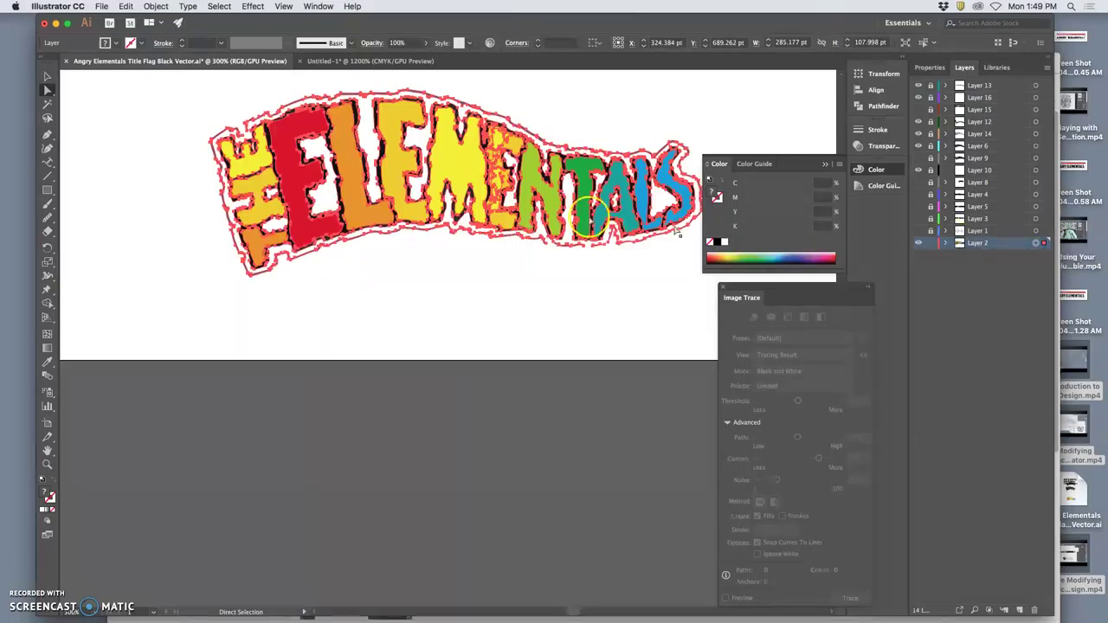
{"action": "left_click", "coordinate": [196, 136]}
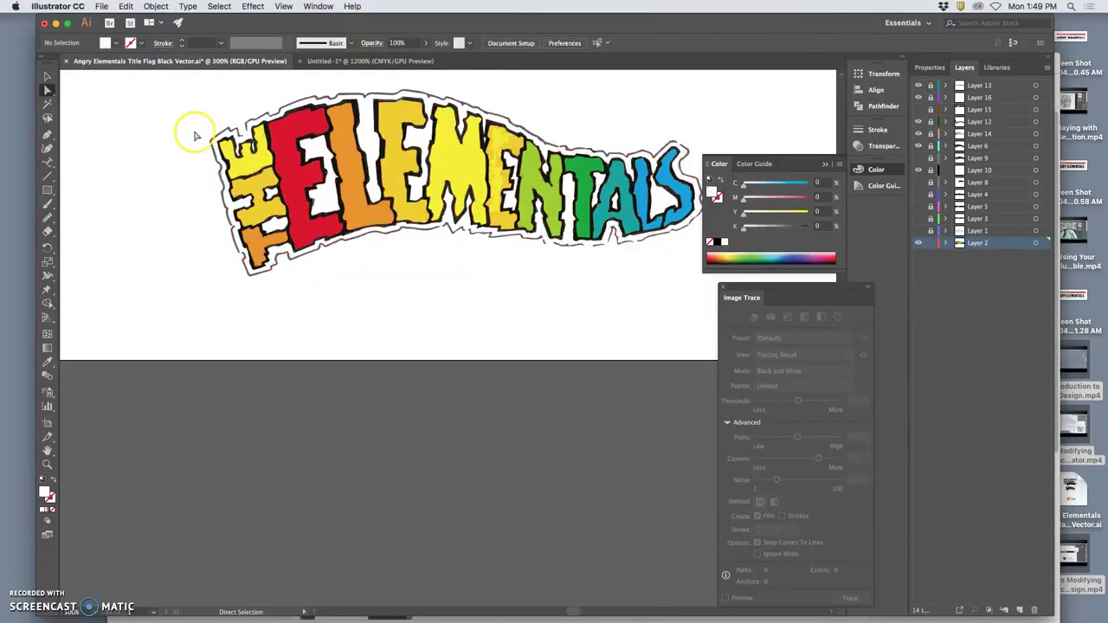
Select and copy the grey outline pieces that run around the outside of the coloured THE ELEMENTALS logo.
{"action": "left_click", "coordinate": [212, 138]}
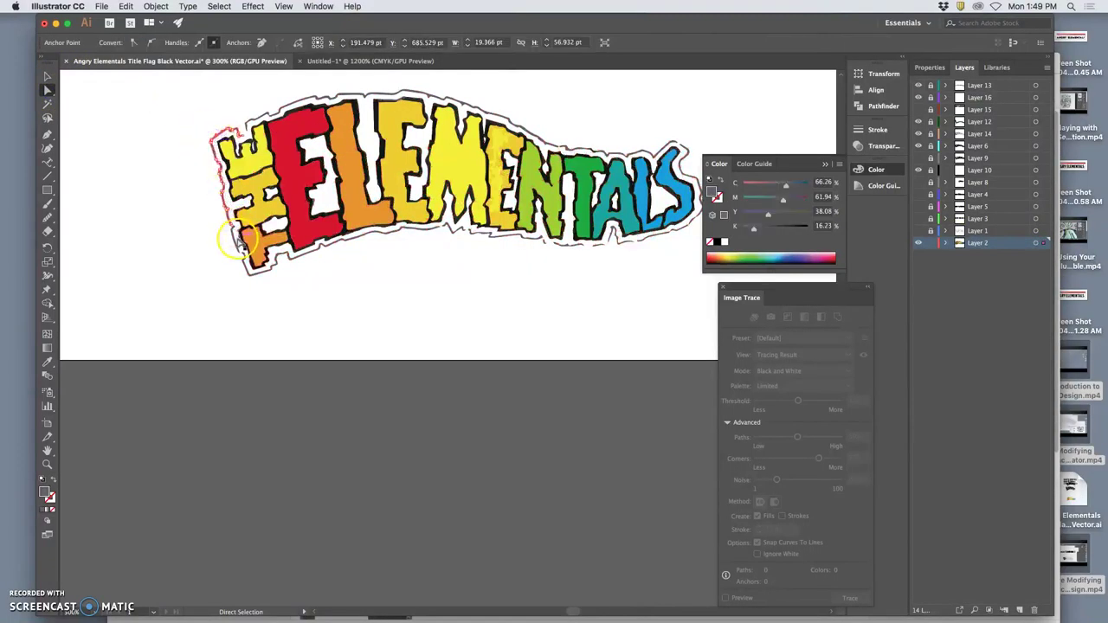
{"action": "left_click", "coordinate": [231, 246]}
{"action": "left_click_drag", "start_coordinate": [236, 246], "coordinate": [247, 264]}
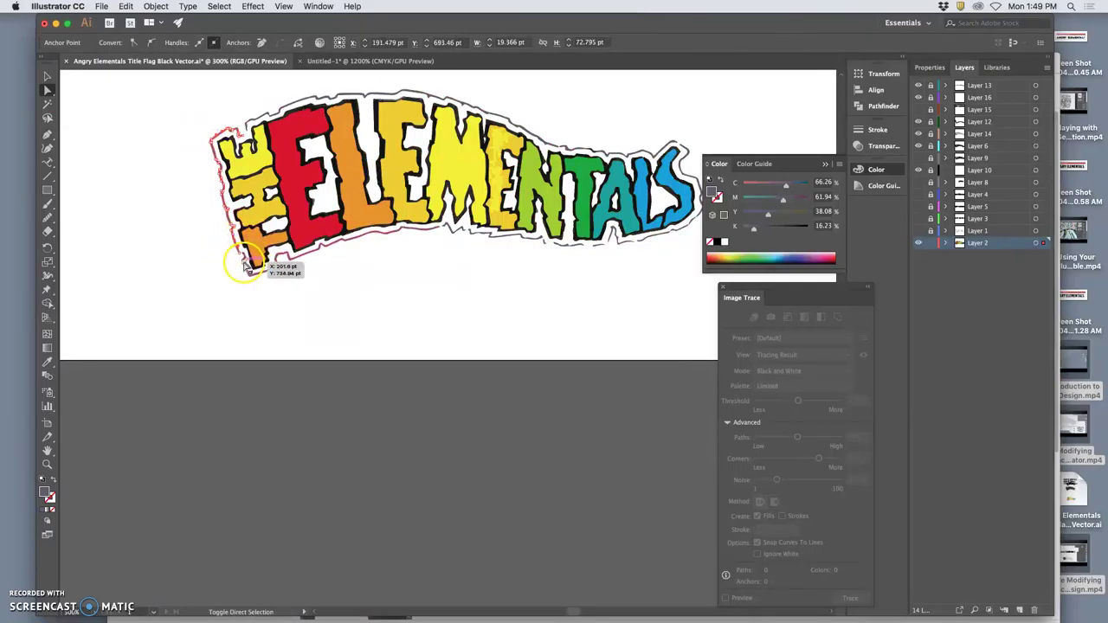
{"action": "left_click", "coordinate": [244, 264], "text": "shift"}
{"action": "left_click", "coordinate": [449, 229], "text": "shift"}
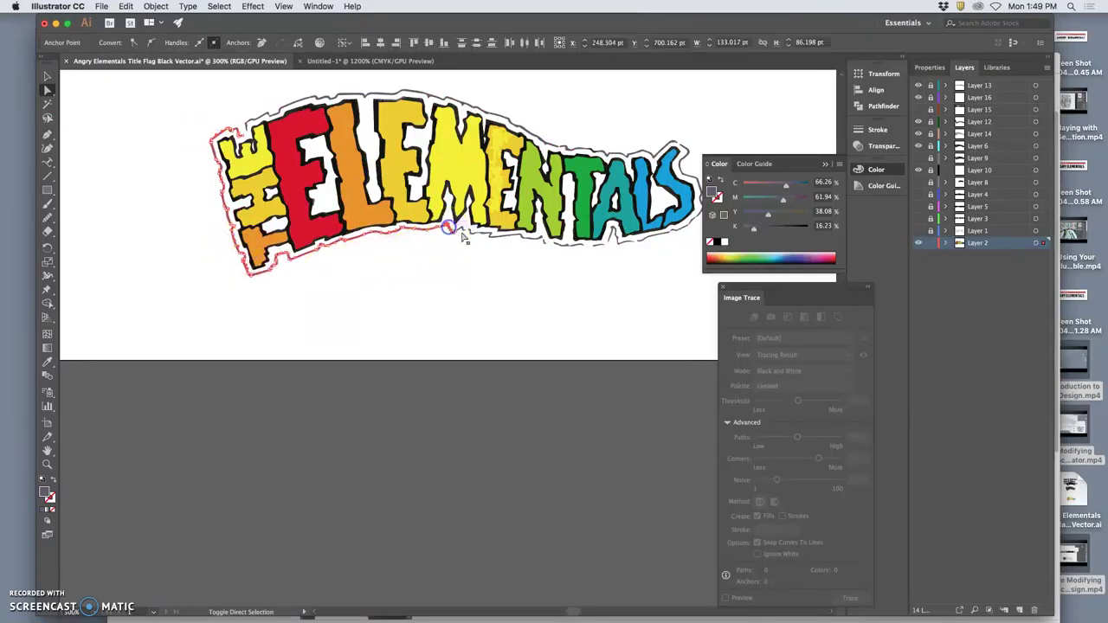
{"action": "left_click_drag", "start_coordinate": [466, 234], "coordinate": [617, 235]}
{"action": "left_click", "coordinate": [614, 229], "text": "shift"}
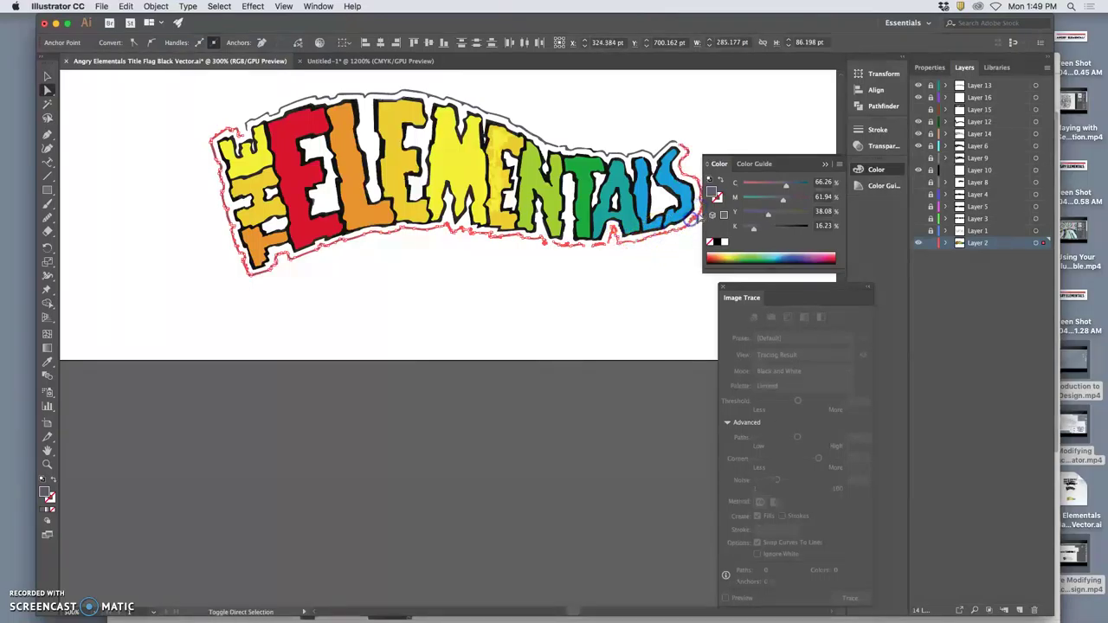
{"action": "left_click", "coordinate": [668, 144], "text": "shift"}
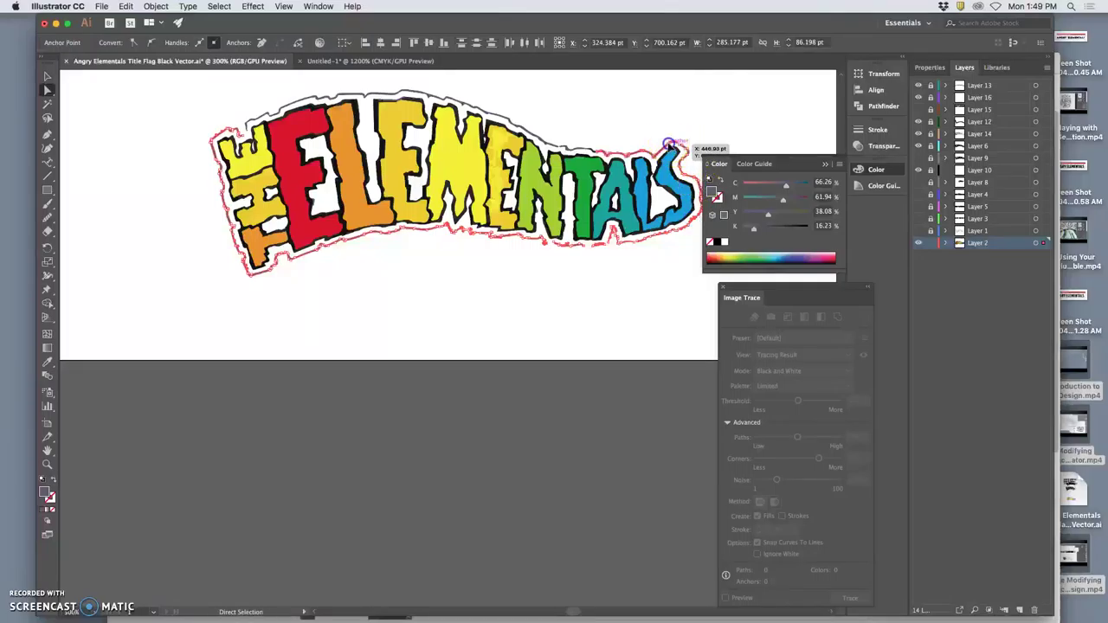
{"action": "left_click_drag", "start_coordinate": [670, 144], "coordinate": [240, 130]}
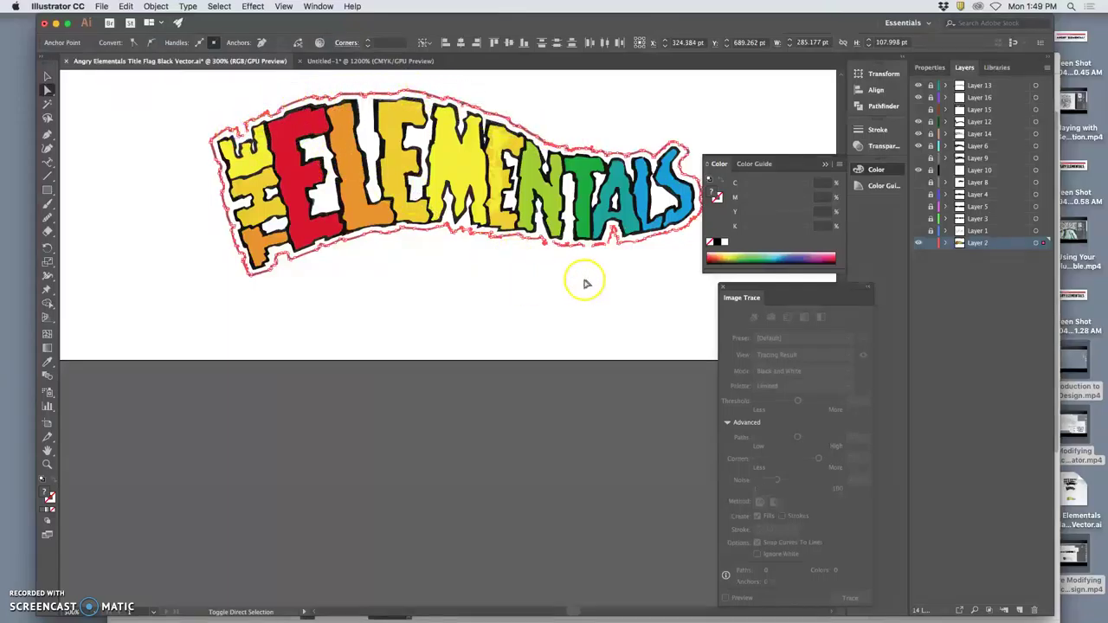
{"action": "key", "text": "v"}
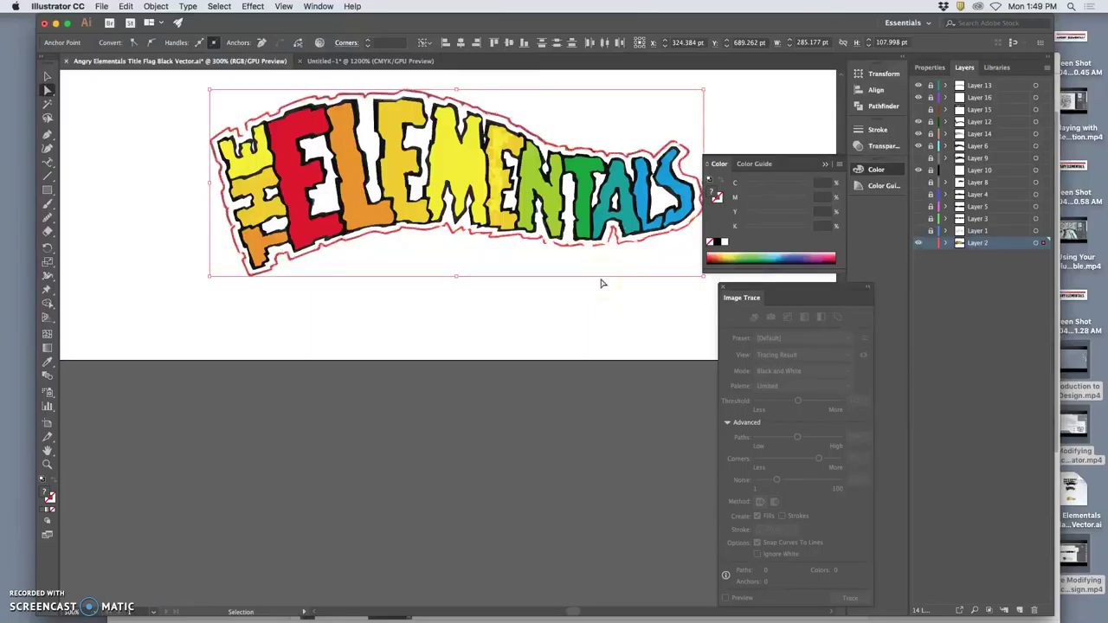
Lock Layer 2 and paste the copied outline pieces in place on a new layer above it.
{"action": "left_click", "coordinate": [920, 242]}
{"action": "left_click", "coordinate": [1051, 487]}
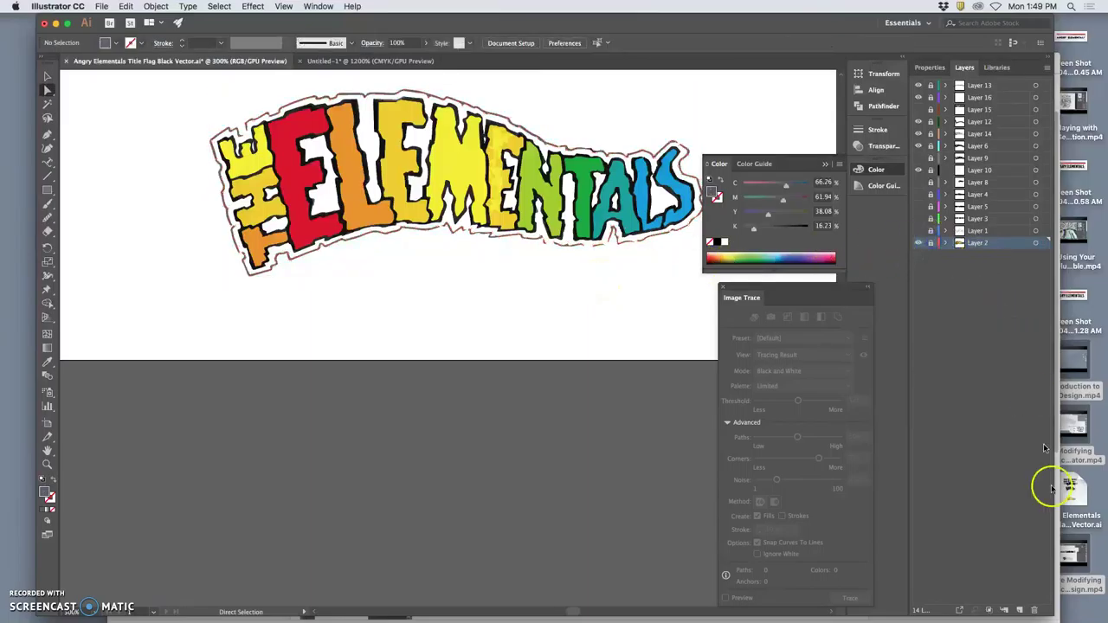
{"action": "left_click", "coordinate": [1020, 610]}
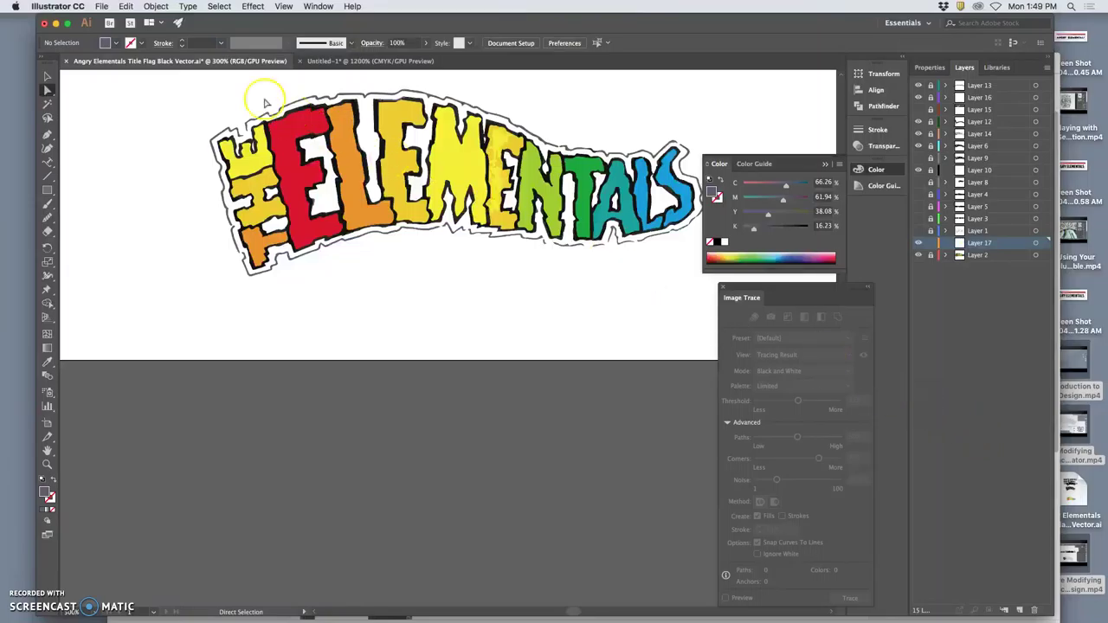
{"action": "left_click", "coordinate": [125, 6]}
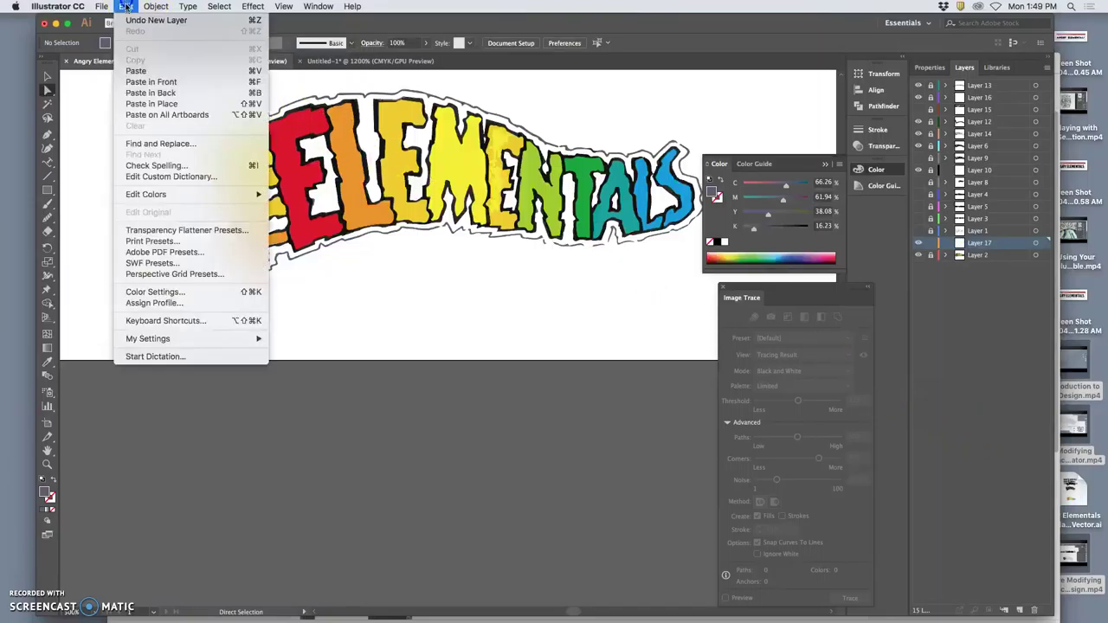
{"action": "left_click", "coordinate": [145, 104]}
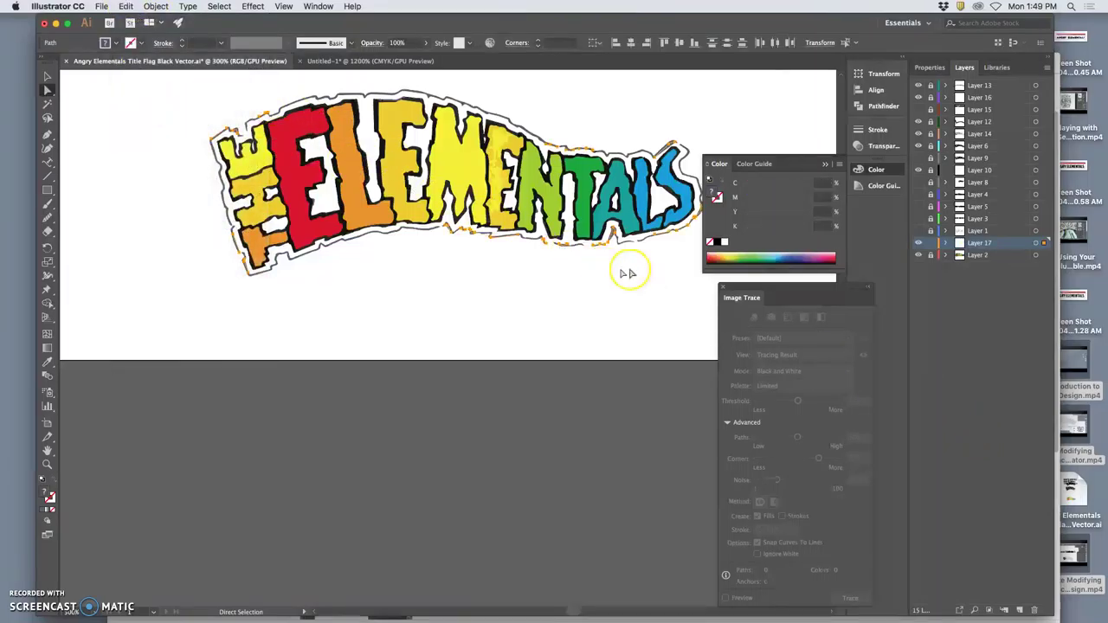
Check the pasted outline pieces by temporarily hiding Layer 2, and lock Layer 17 with Layer 2 active and unlocked.
{"action": "left_click", "coordinate": [919, 256]}
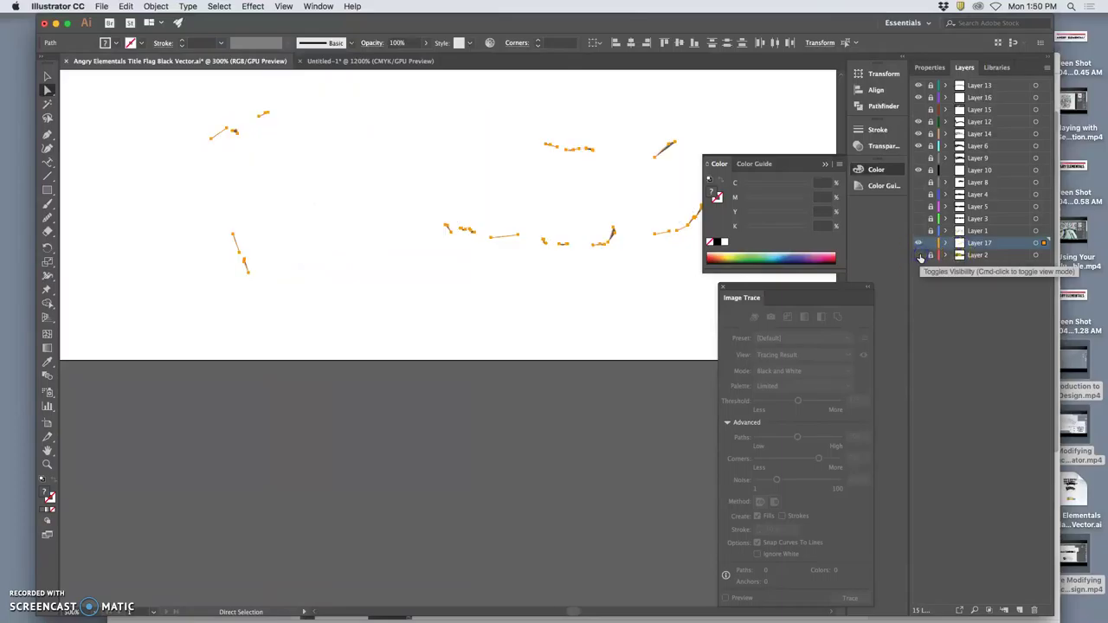
{"action": "left_click", "coordinate": [919, 256]}
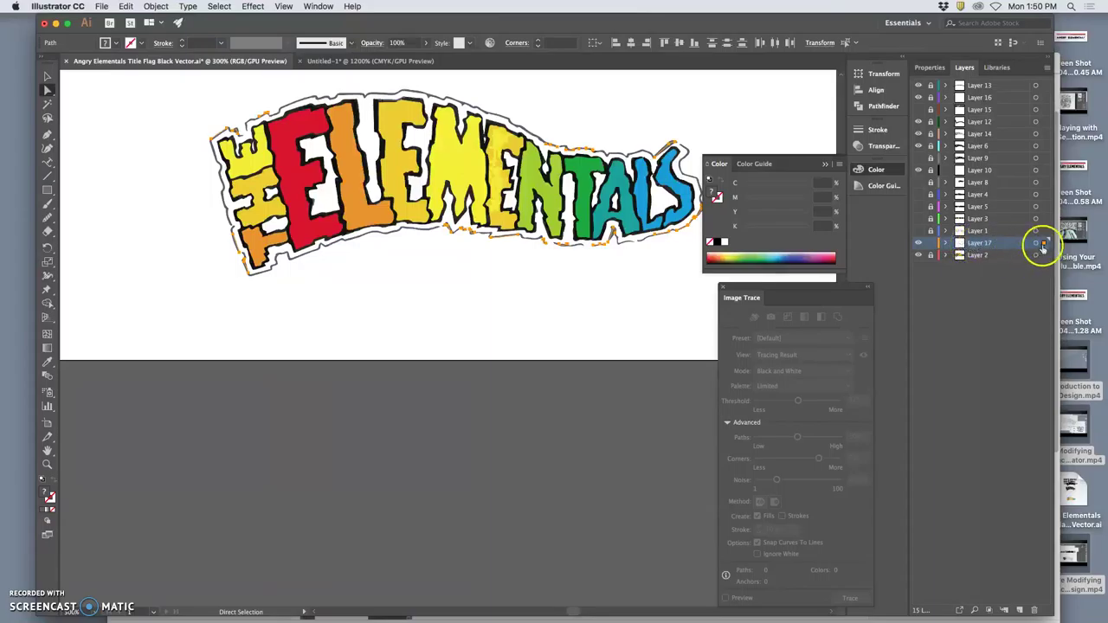
{"action": "left_click", "coordinate": [1006, 255]}
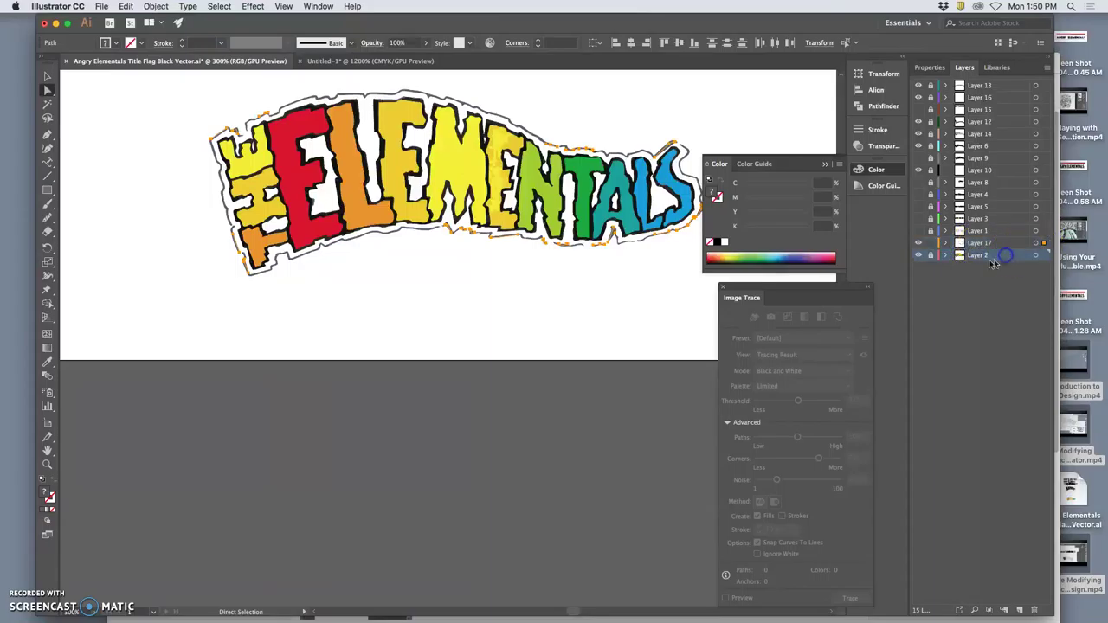
{"action": "left_click", "coordinate": [929, 245]}
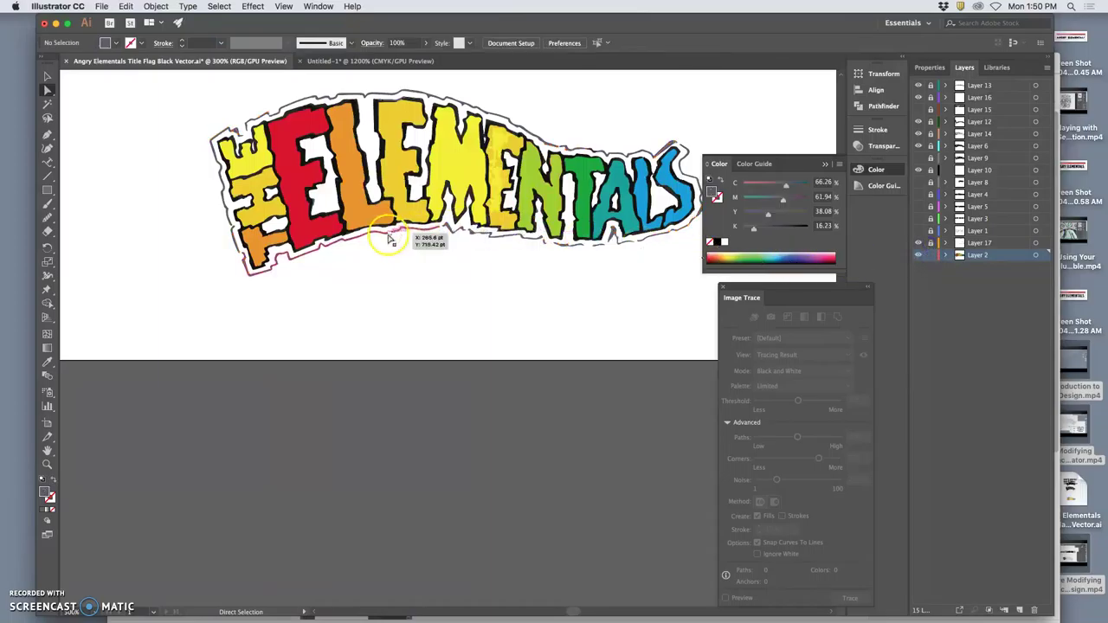
Activate the Lasso tool for selecting the outer outline around the coloured logo's first letters.
{"action": "key", "text": "super+equal"}
{"action": "key", "text": "super+equal"}
{"action": "key", "text": "super+equal"}
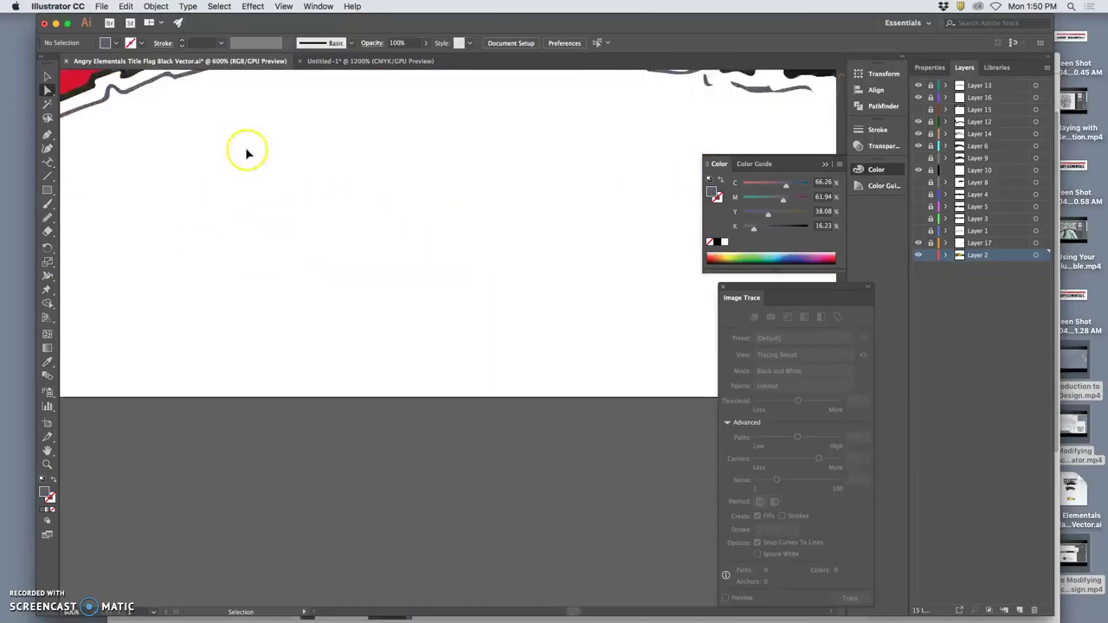
{"action": "scroll", "coordinate": [248, 156], "scroll_direction": "up", "scroll_amount": 10}
{"action": "scroll", "coordinate": [249, 156], "scroll_direction": "down", "scroll_amount": 5}
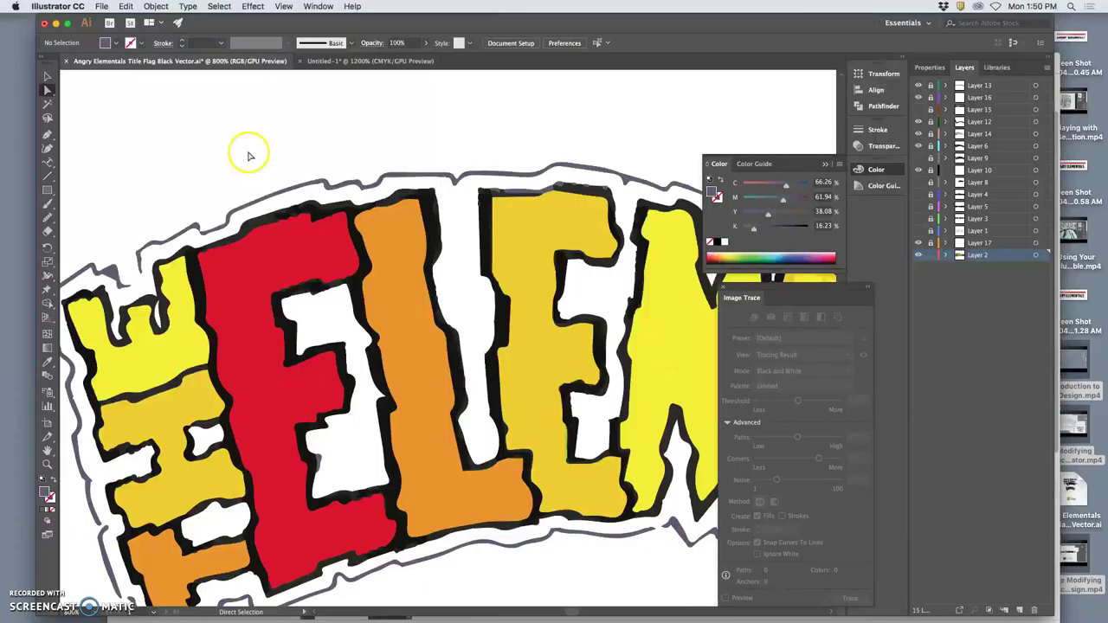
{"action": "left_click", "coordinate": [50, 117]}
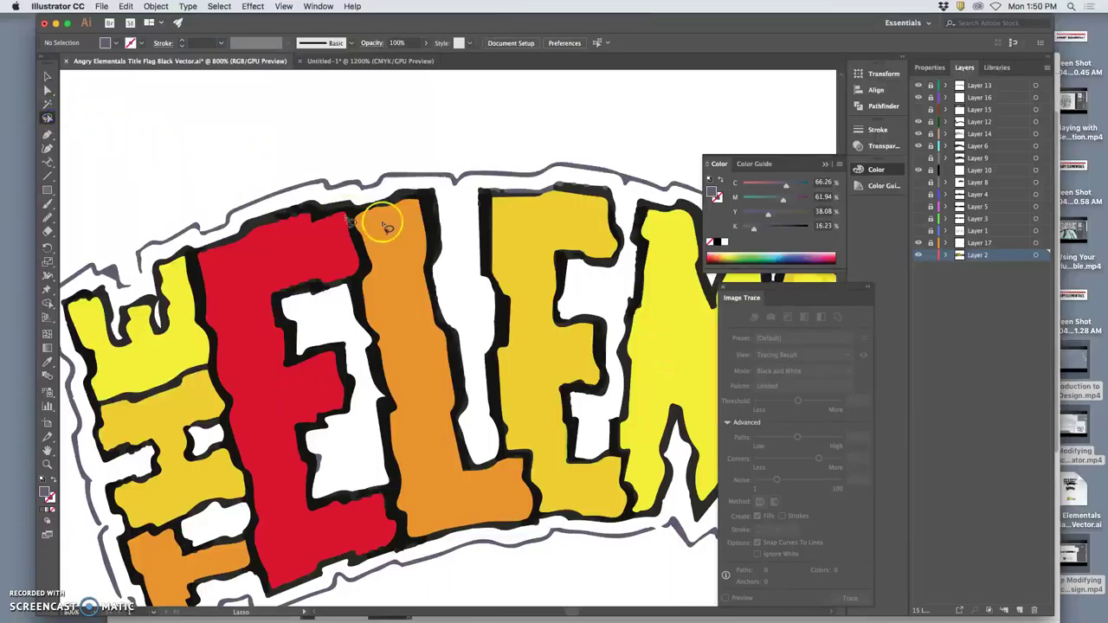